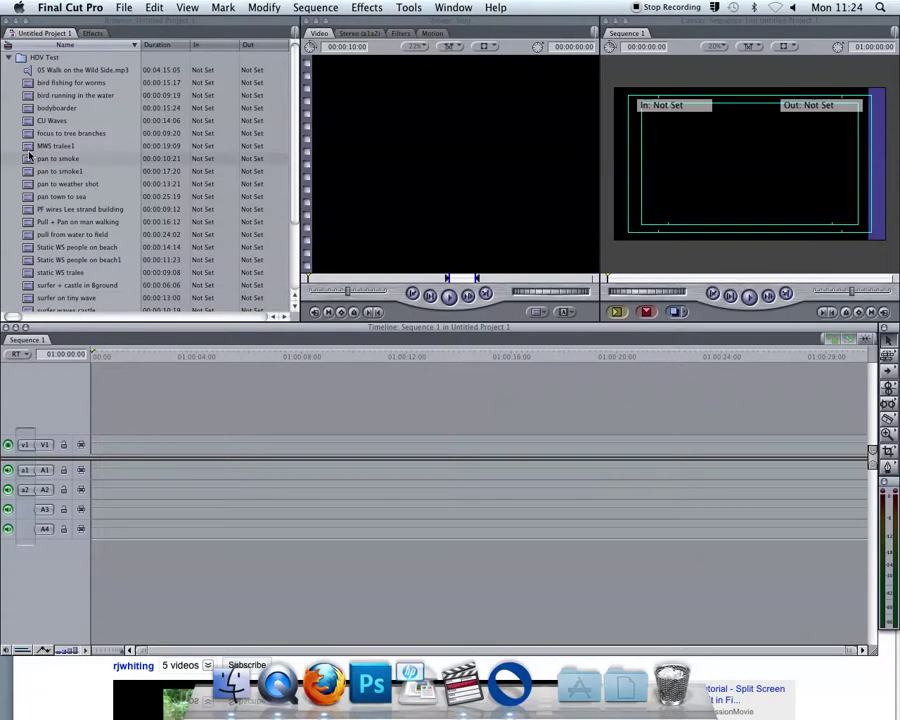
Place the MWS tralee1 clip at the start of track V1, park the playhead at 01:00:07:06 and select the clip
drag(30, 146, 96, 448)
click(281, 354)
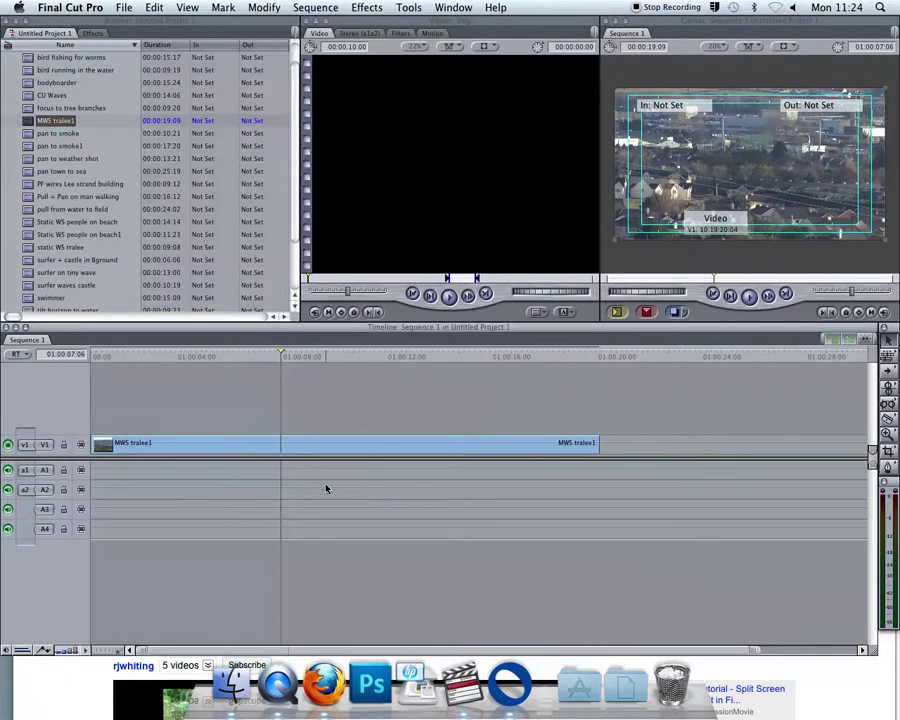
click(321, 450)
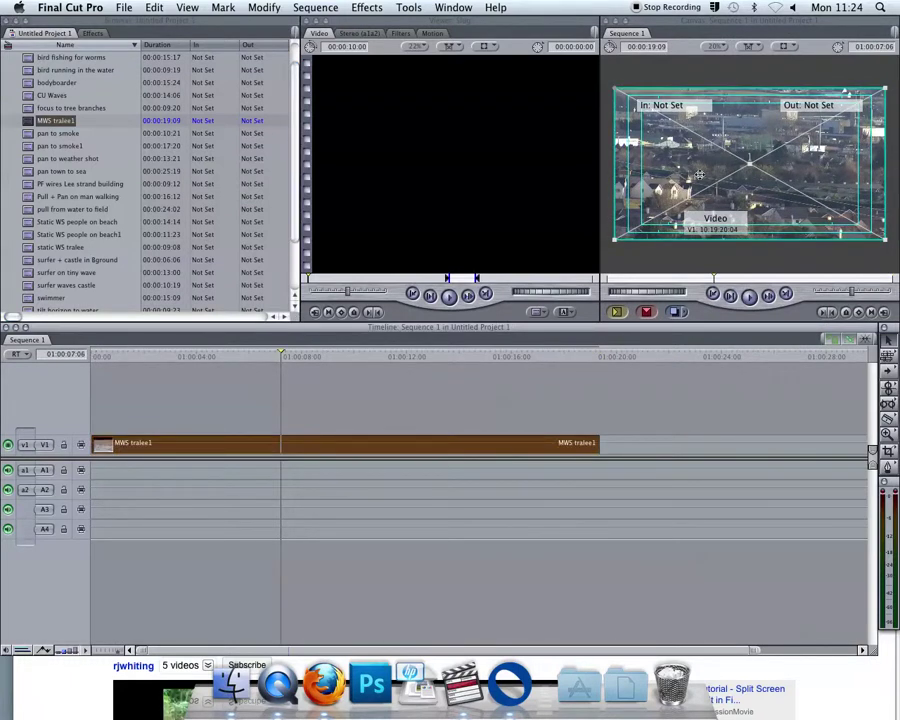
Try to shrink the selected clip to roughly half size and move it toward the upper-left of the Canvas frame
drag(616, 238, 648, 149)
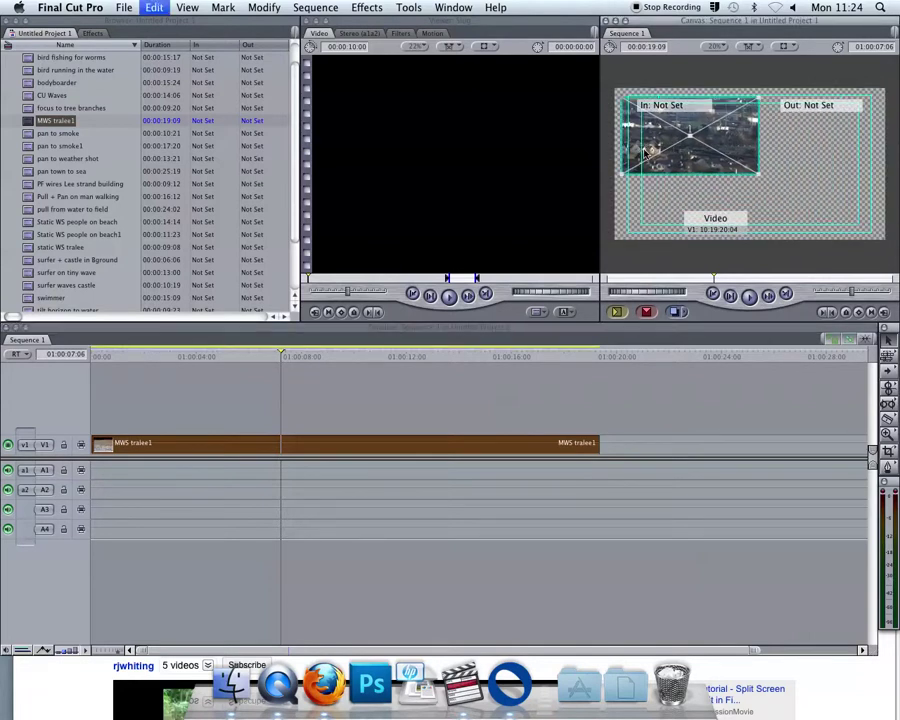
key(super+z)
key(super+z)
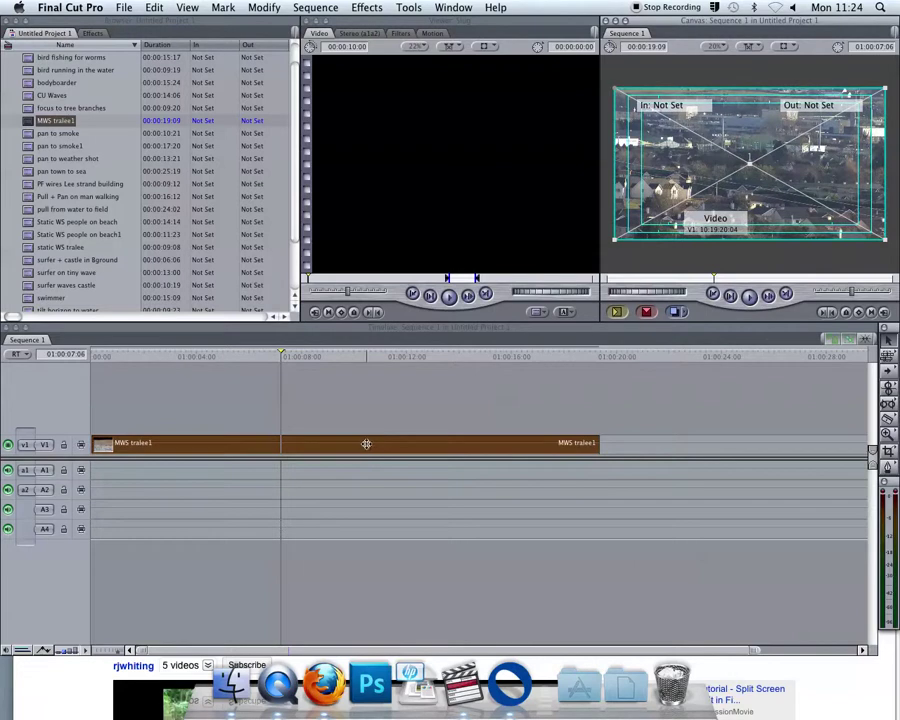
Open the timeline clip's motion parameters in the Viewer and set the Canvas display to Image+Wireframe
double_click(366, 444)
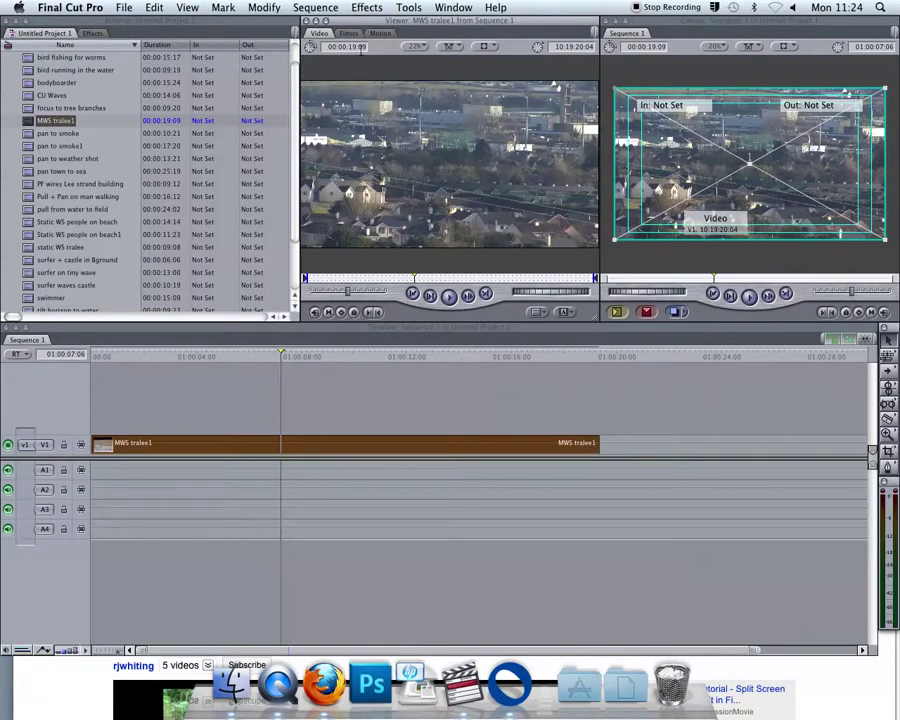
click(380, 34)
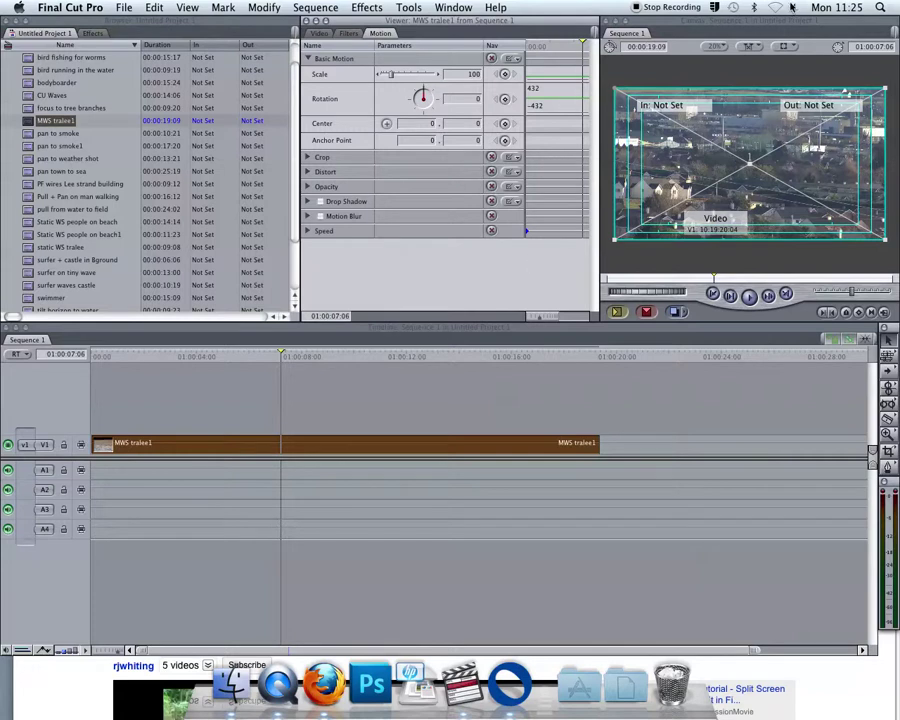
click(763, 38)
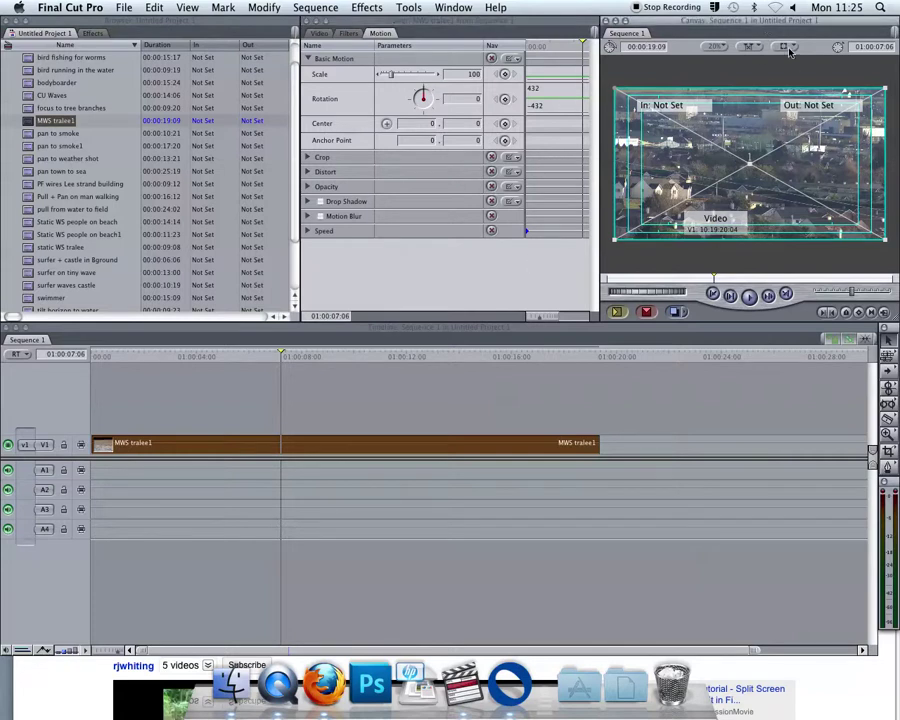
click(786, 47)
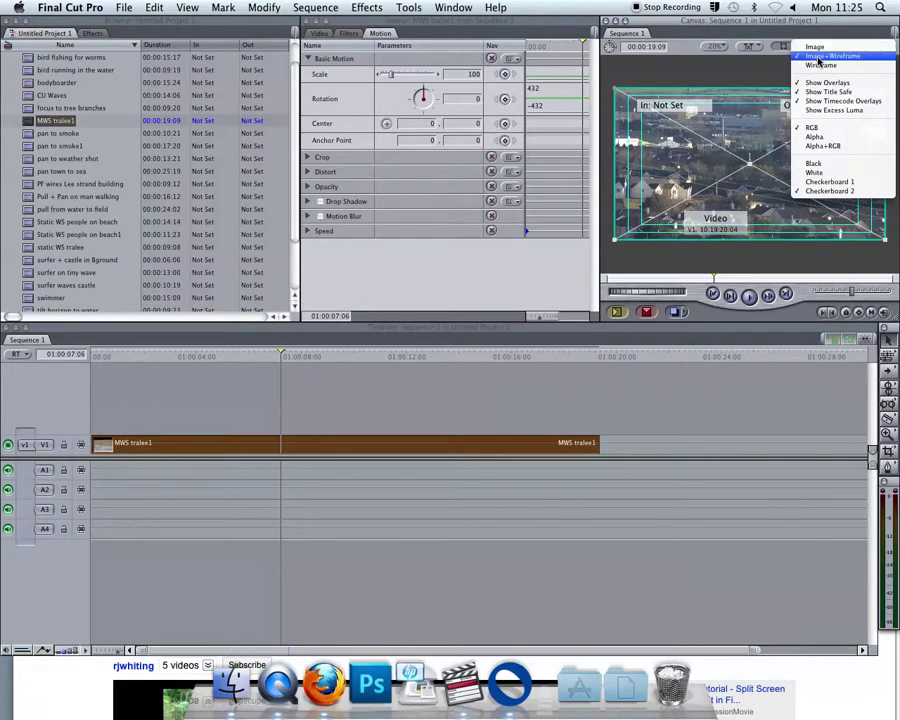
click(820, 57)
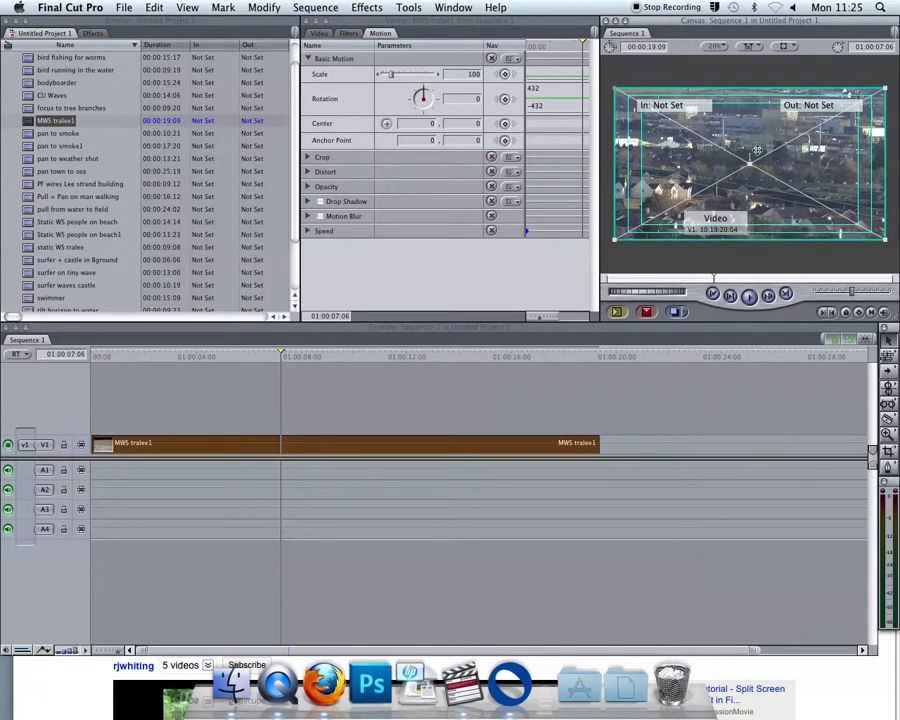
Try to scale the clip to about 56 and reposition it to a center of about -243, -180 in the Canvas
drag(614, 89, 644, 130)
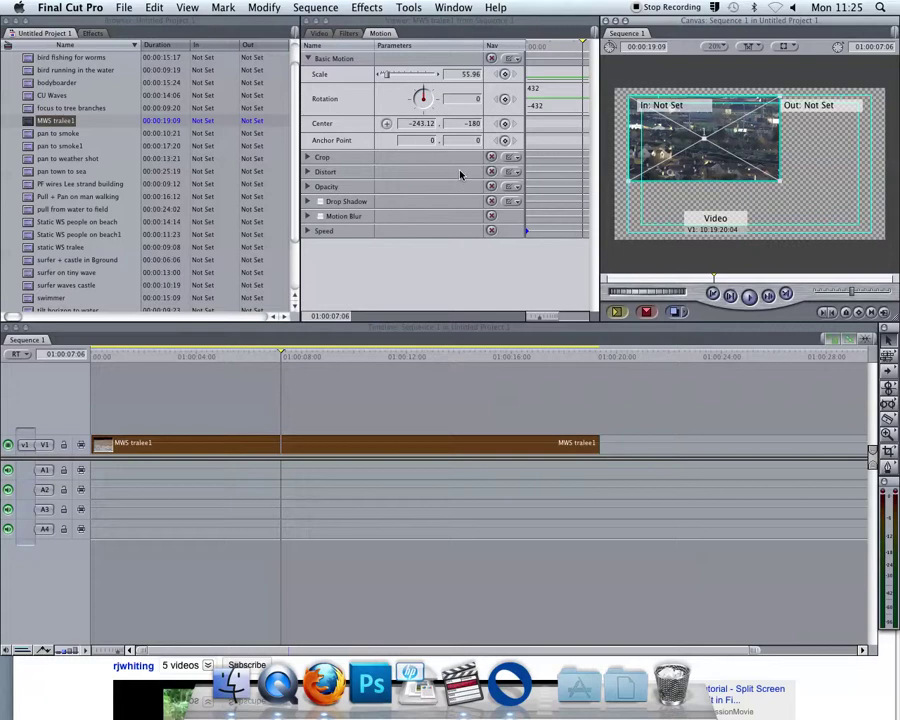
key(super+z)
key(super+z)
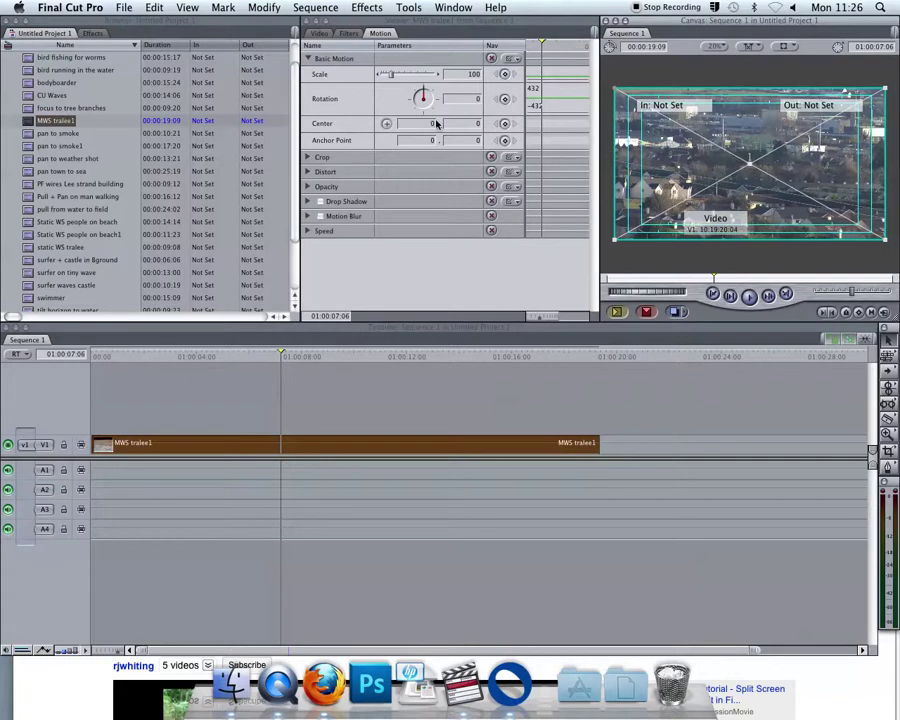
Try to move the full-size clip up and left in the Canvas to a center of about -318, -200
drag(757, 187, 698, 161)
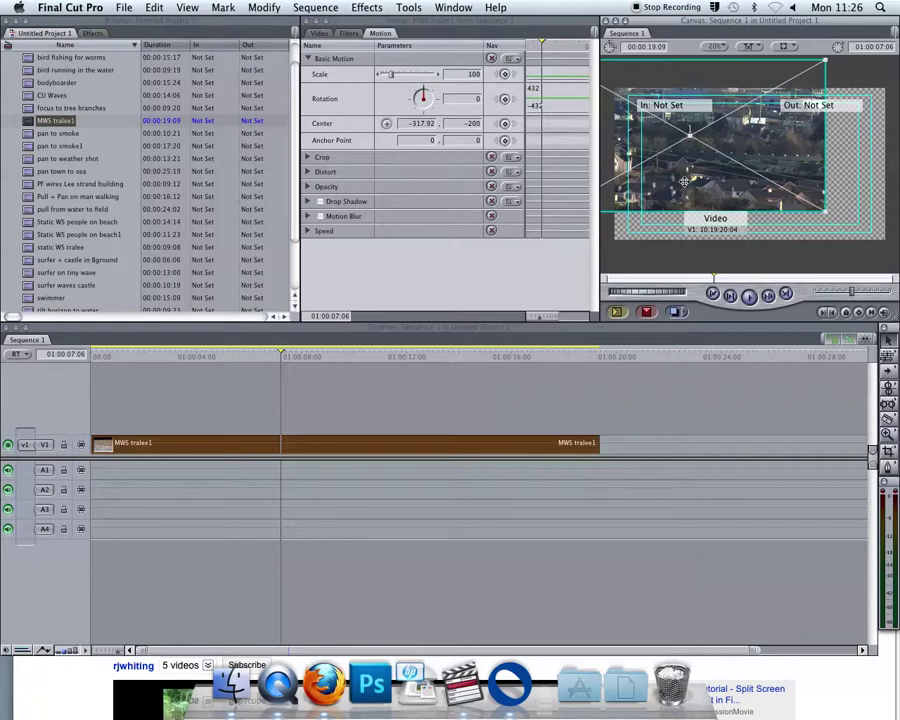
drag(681, 161, 743, 192)
key(super+z)
key(super+z)
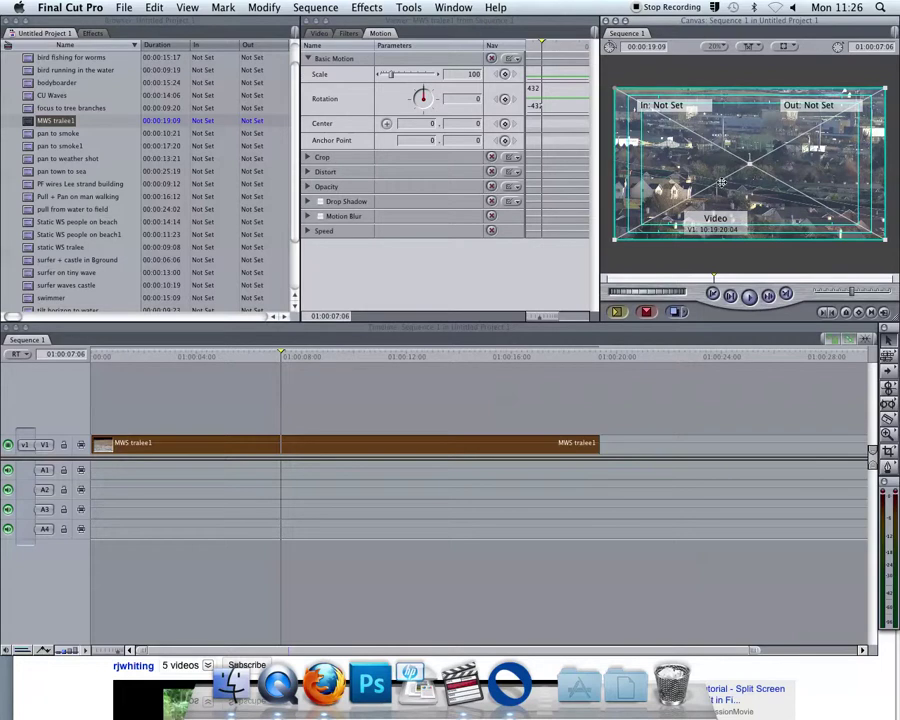
Try to move the clip to a center of about -71, 50, and undo the repositioning until it is centered again
drag(754, 179, 732, 190)
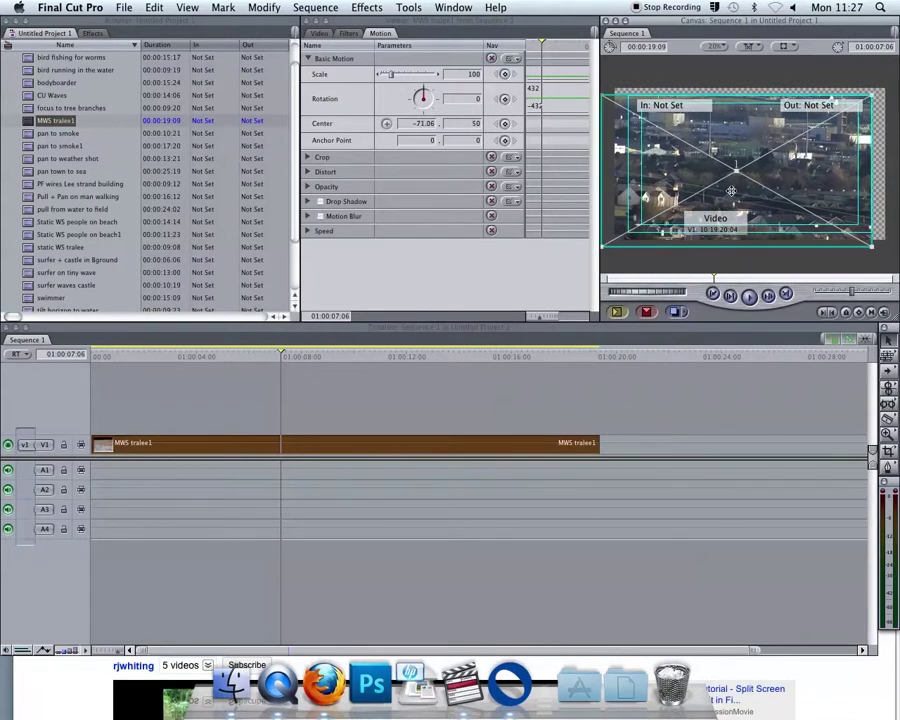
key(super+z)
key(super+z)
key(super+z)
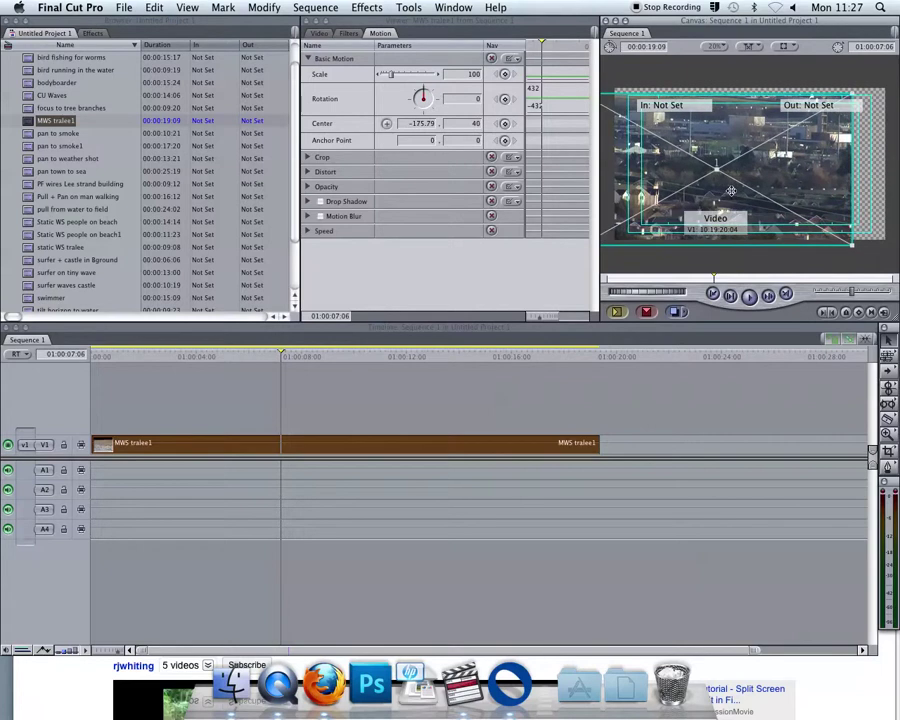
key(super+z)
key(super+z)
key(super+z)
key(super+z)
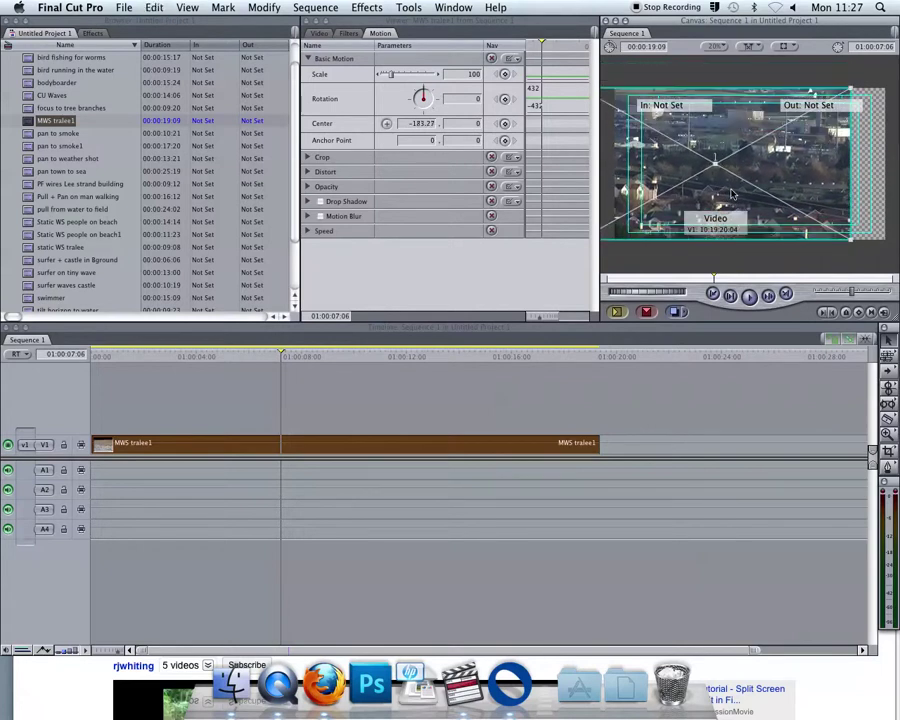
key(super+z)
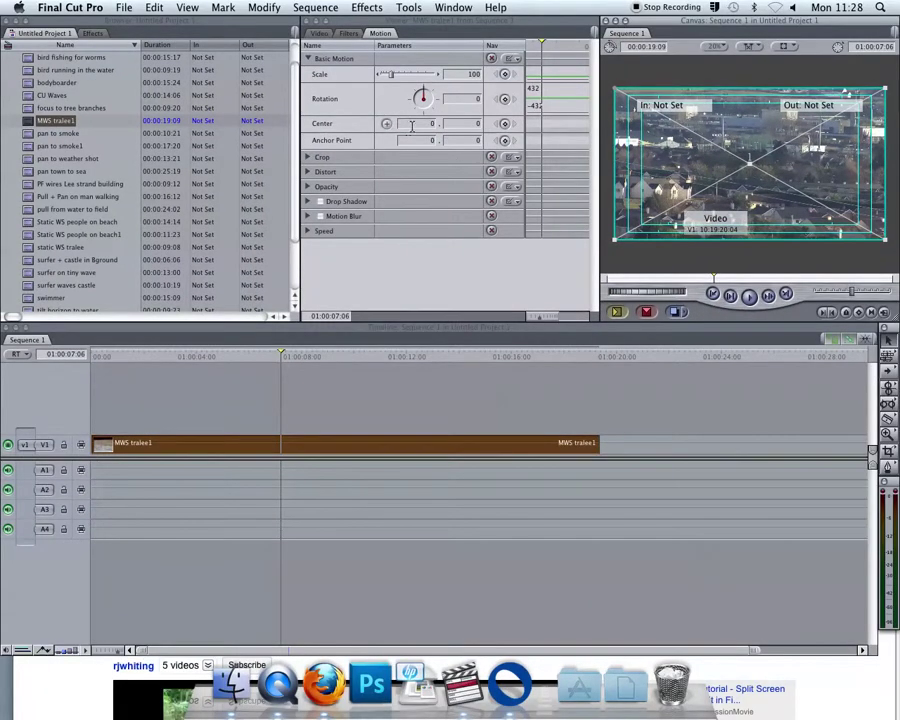
Try to place the clip with exact center values of -720 horizontally and -540 vertically
click(409, 124)
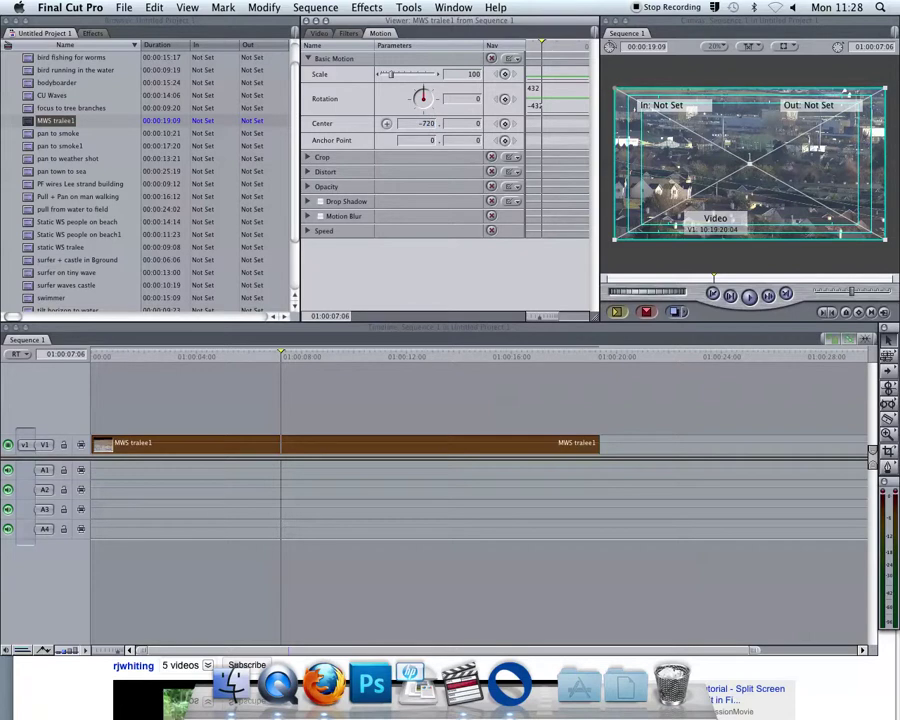
key(Return)
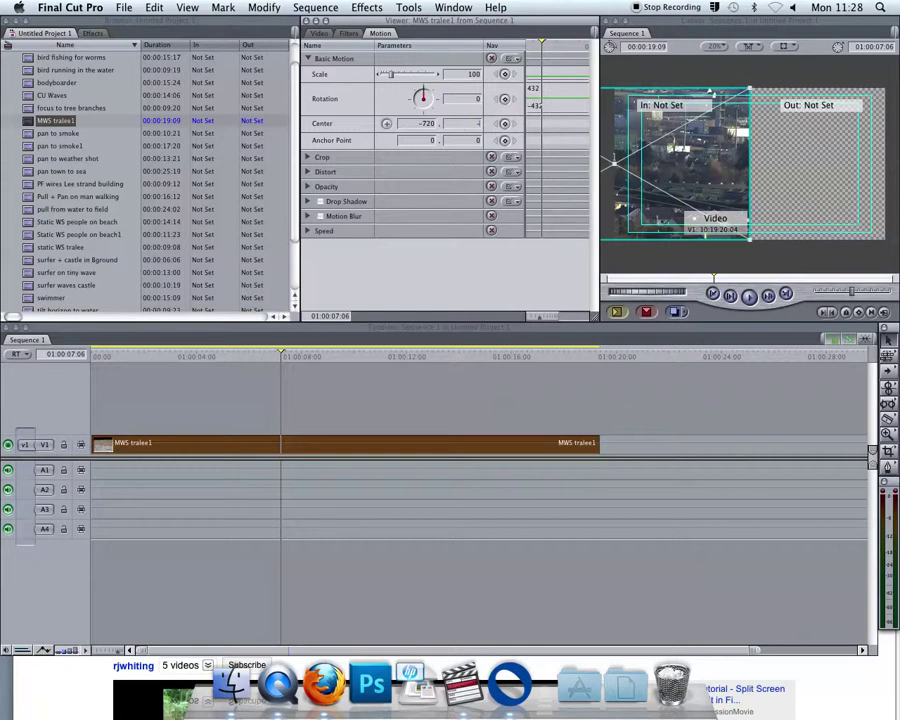
key(Return)
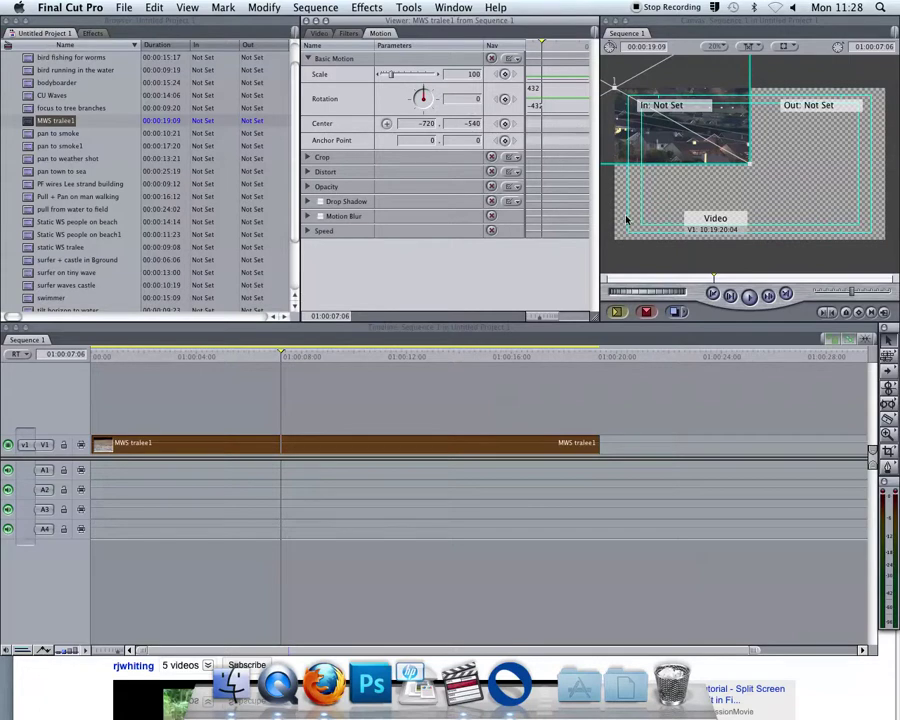
key(super+z)
key(super+z)
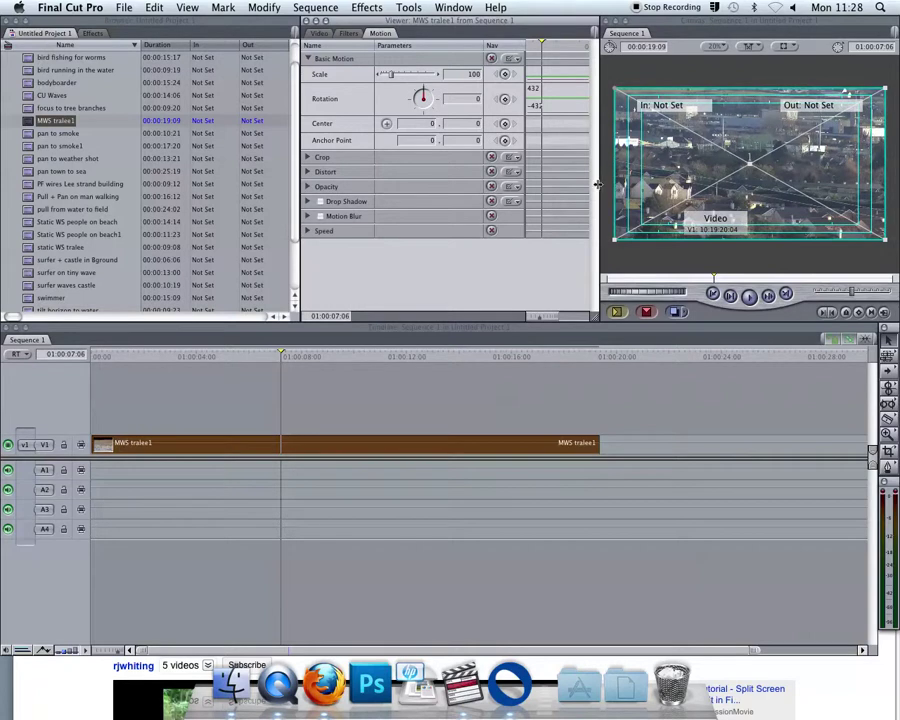
Arrange the program windows in the Two Up layout
click(454, 7)
mouse_move(458, 53)
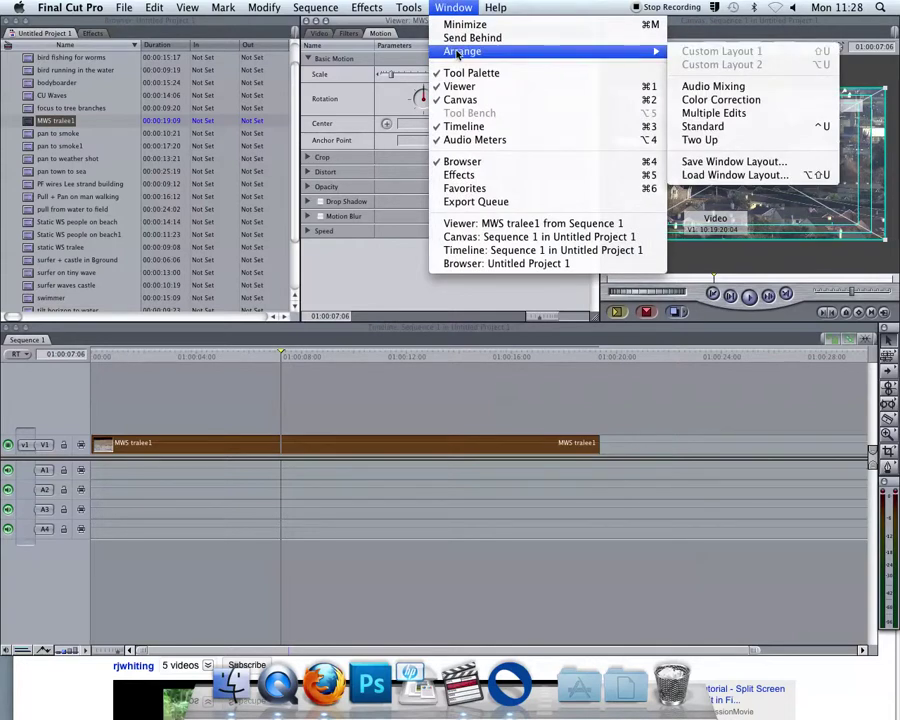
click(718, 146)
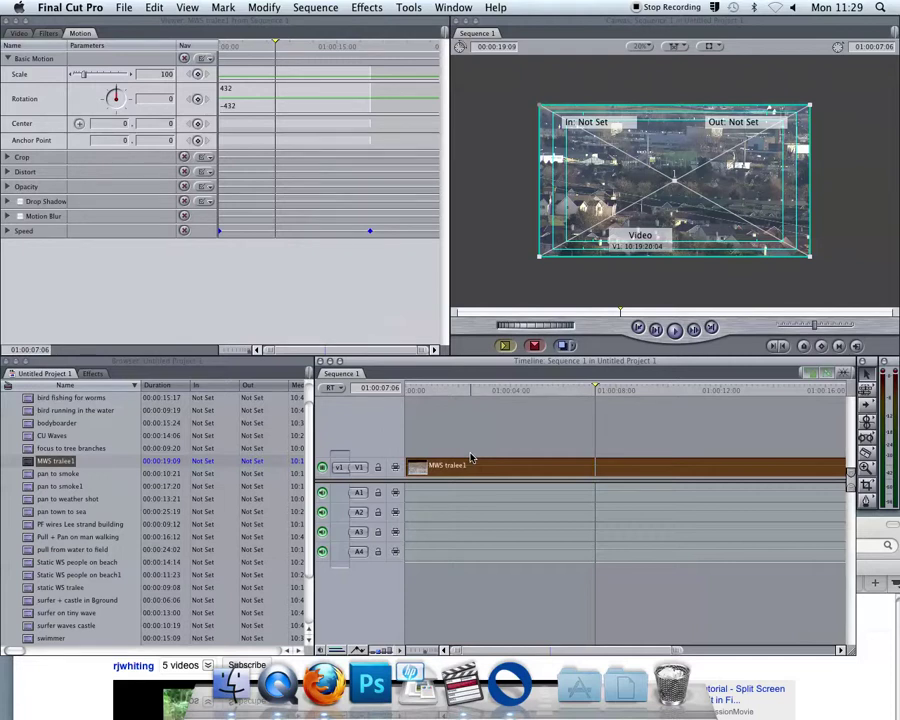
Play the sequence from its beginning and stop the playhead at 01:00:00:14
key(alt+equal)
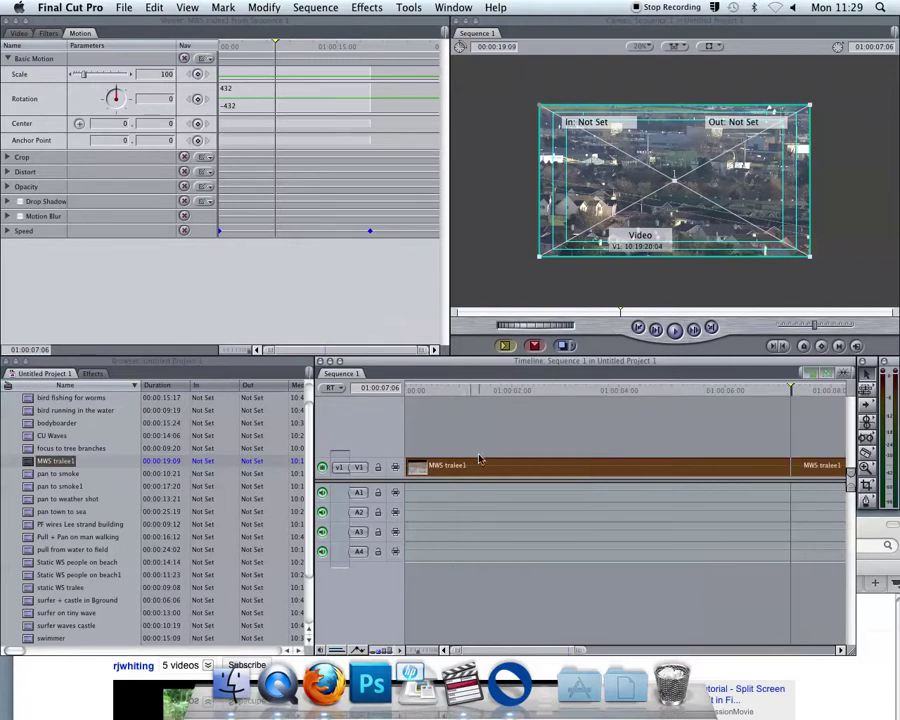
click(537, 27)
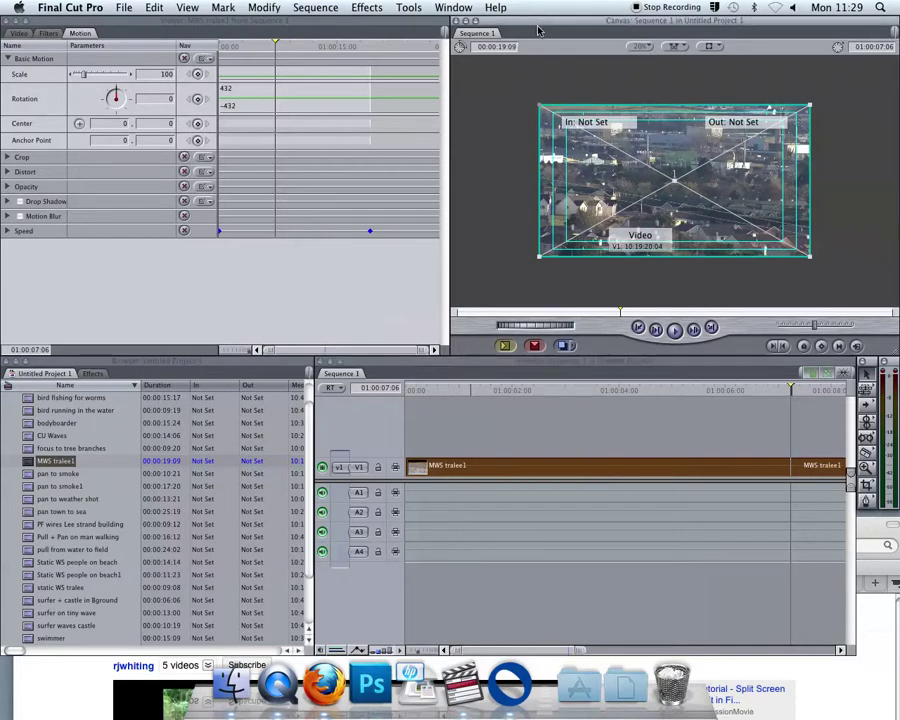
key(super+equal)
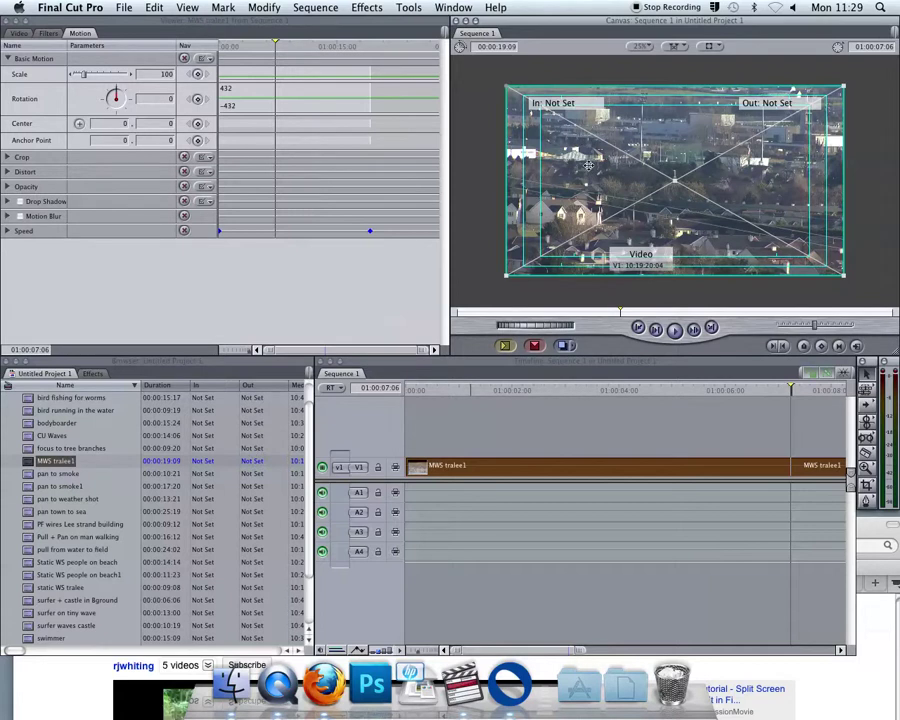
click(406, 390)
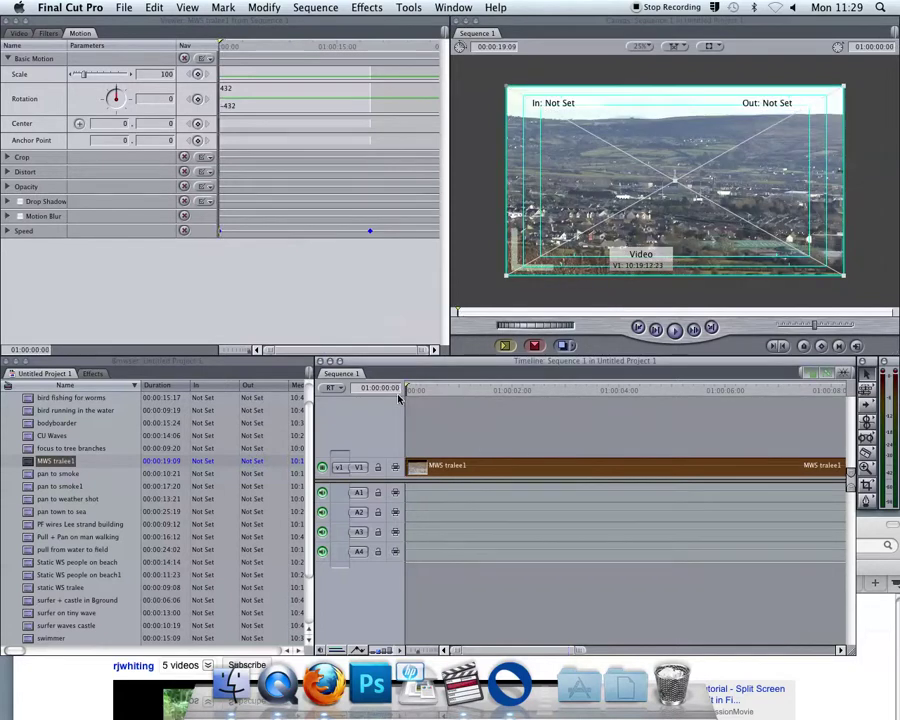
key(space)
key(space)
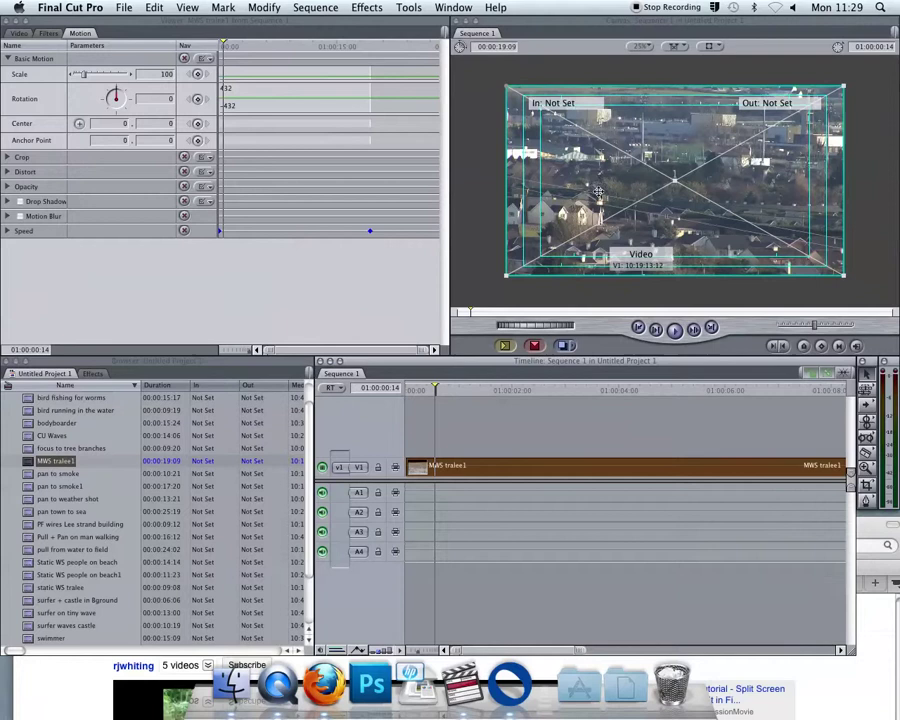
Move the clip up and left in the Canvas to a center of about -312, -204, and set the Canvas background to Black
drag(598, 191, 546, 157)
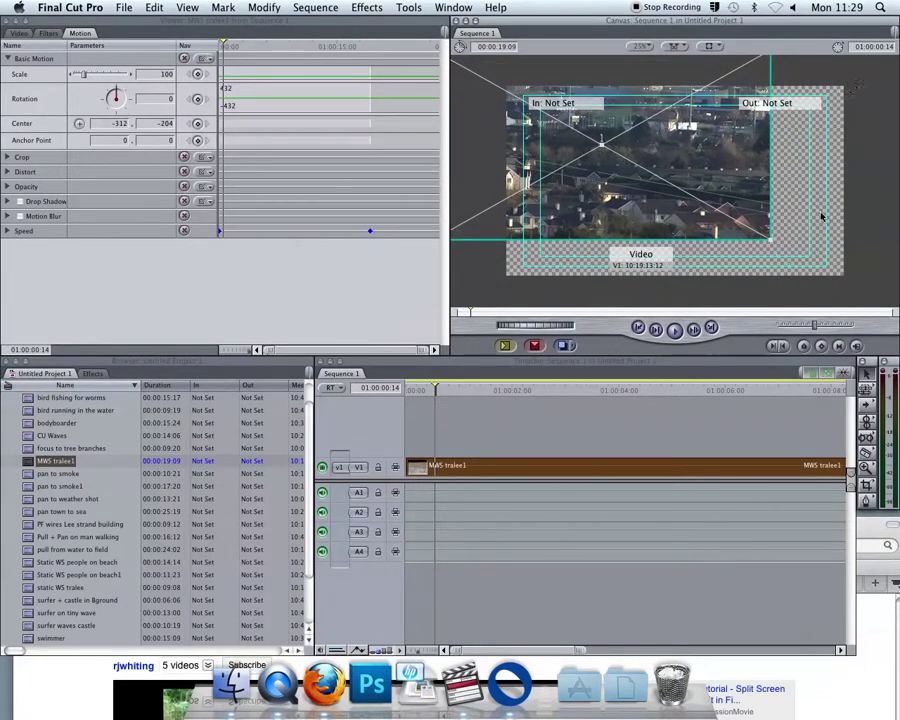
click(712, 47)
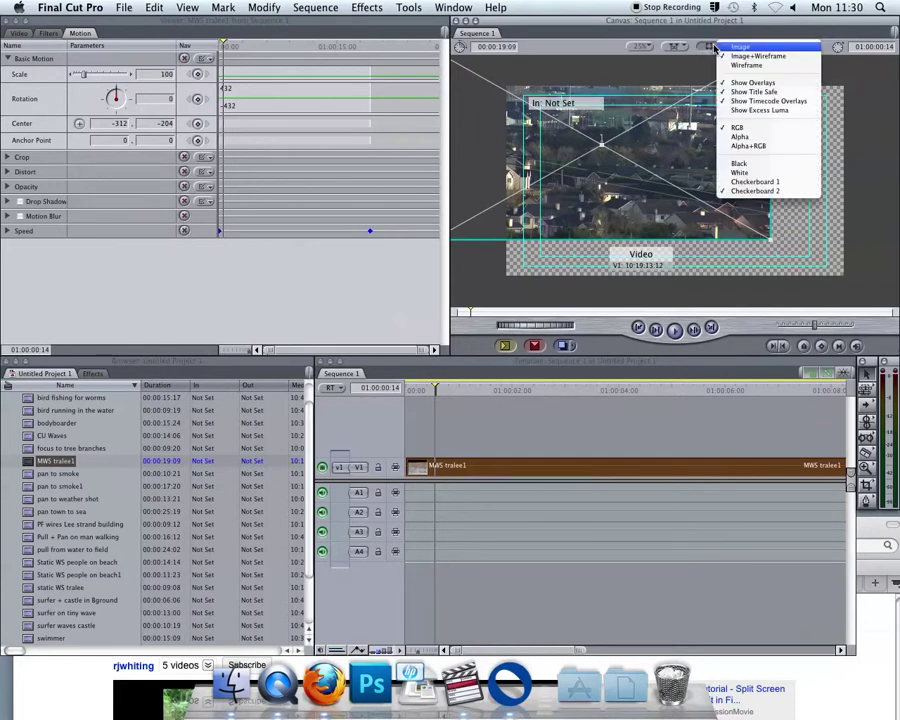
click(743, 165)
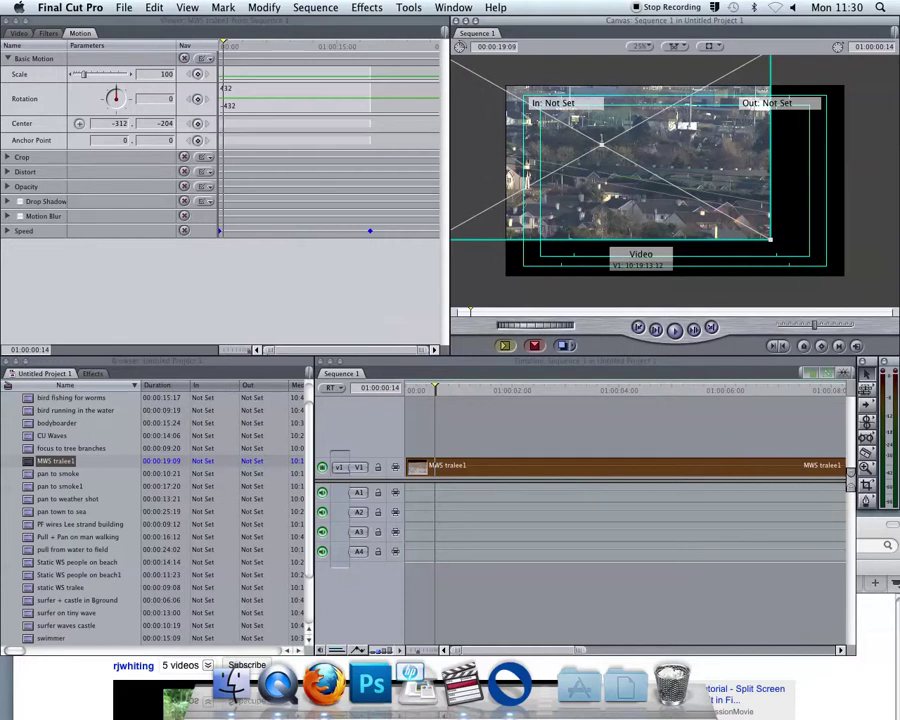
Try to scale the clip to about 63 while squeezing it out of proportion into a narrow upright shape in the Canvas
drag(770, 239, 652, 181)
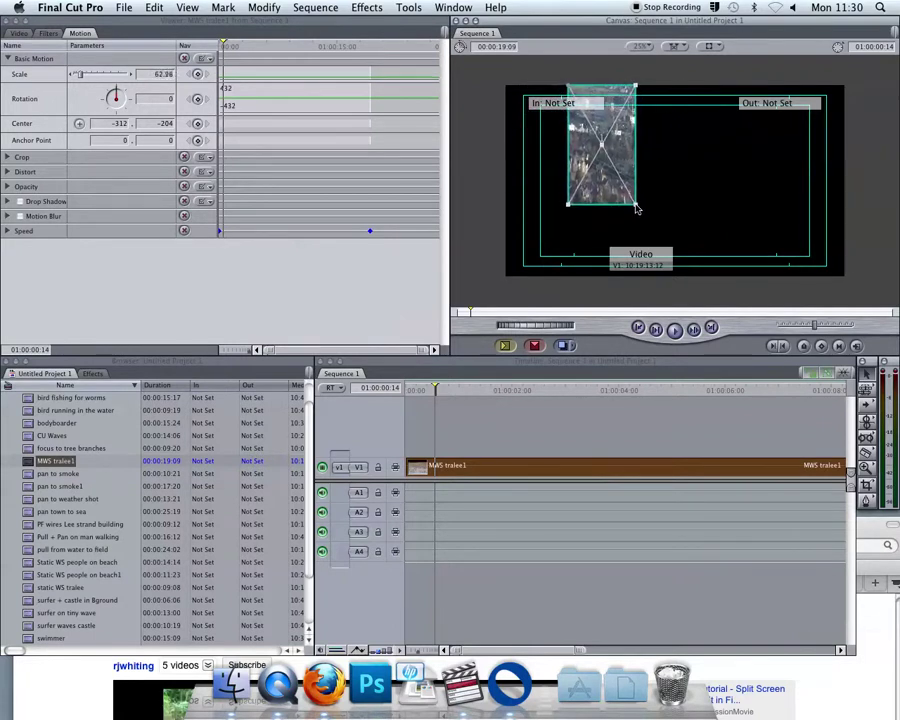
drag(643, 216, 641, 207)
key(super+c)
key(super+z)
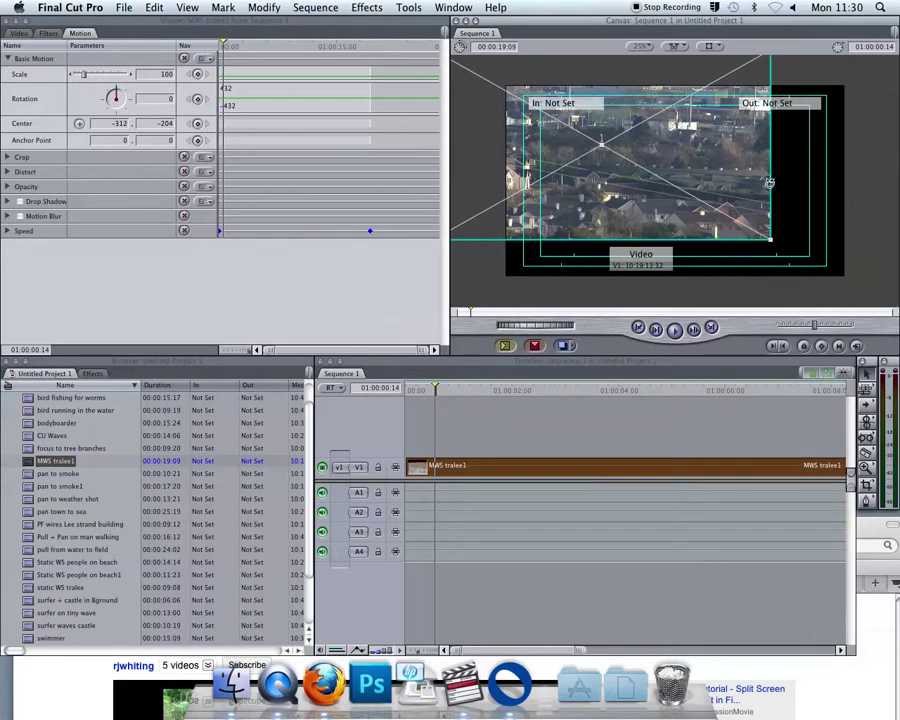
Try to rotate the clip clockwise by about 31 degrees around its center in the Canvas
drag(770, 183, 733, 273)
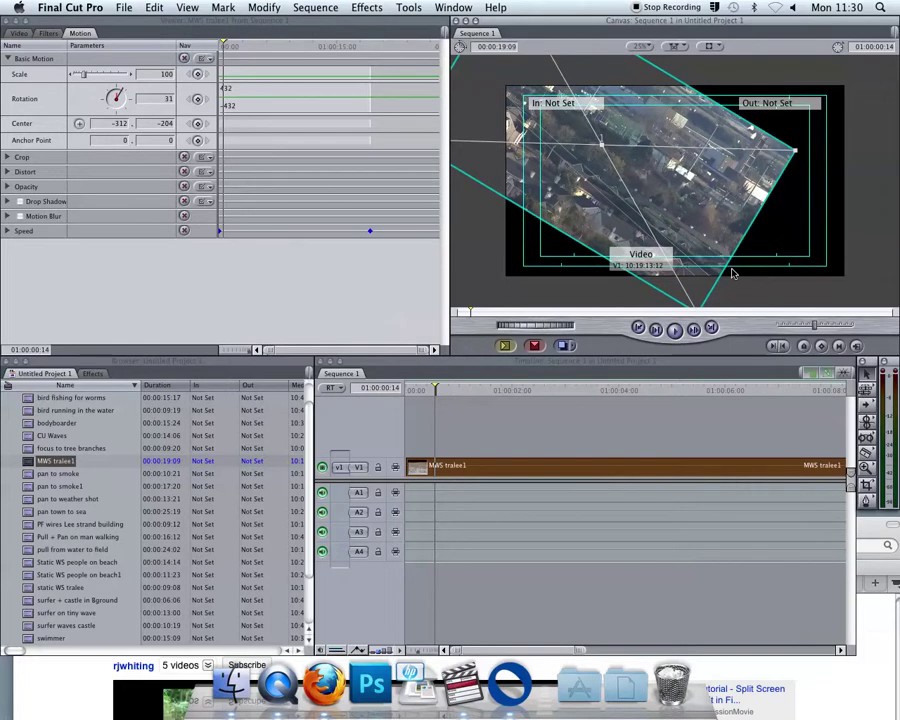
key(super+z)
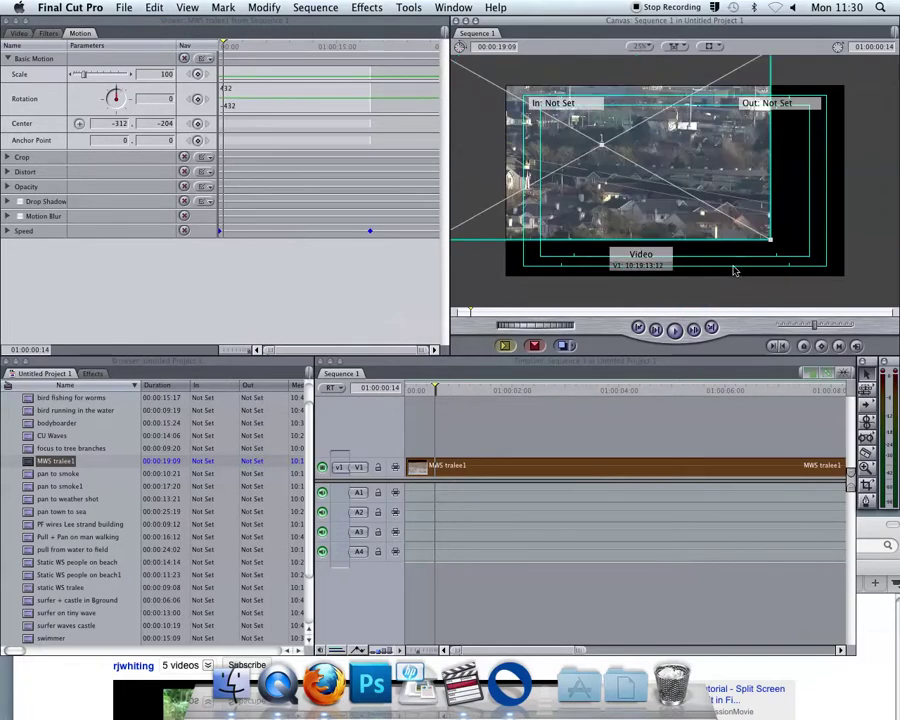
Undo the clip's move in the Canvas and try cropping its bottom and right sides inward and outward with the Crop tool
key(super+z)
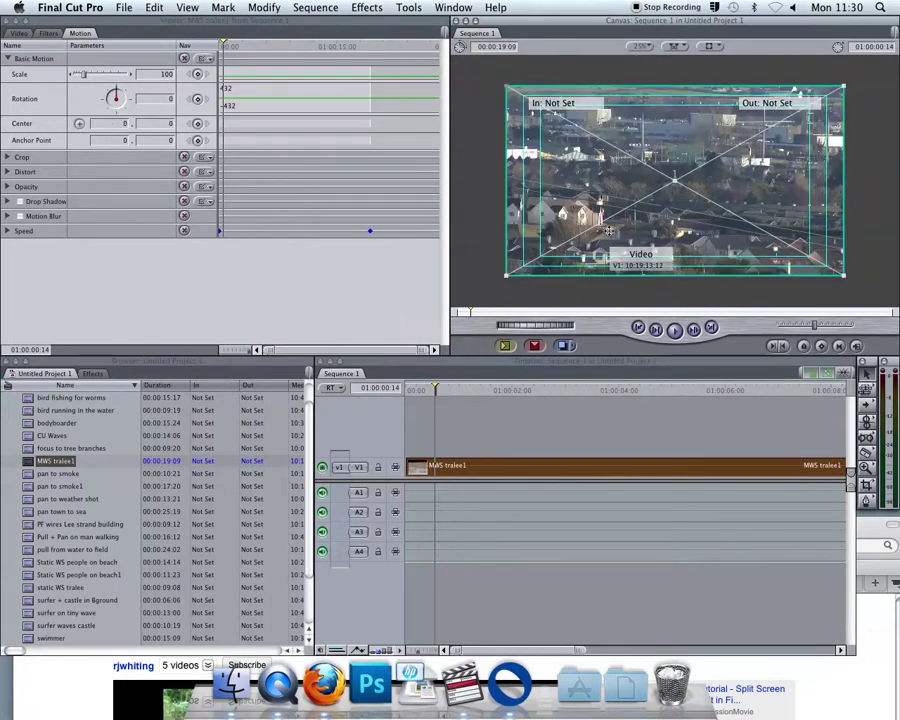
click(867, 486)
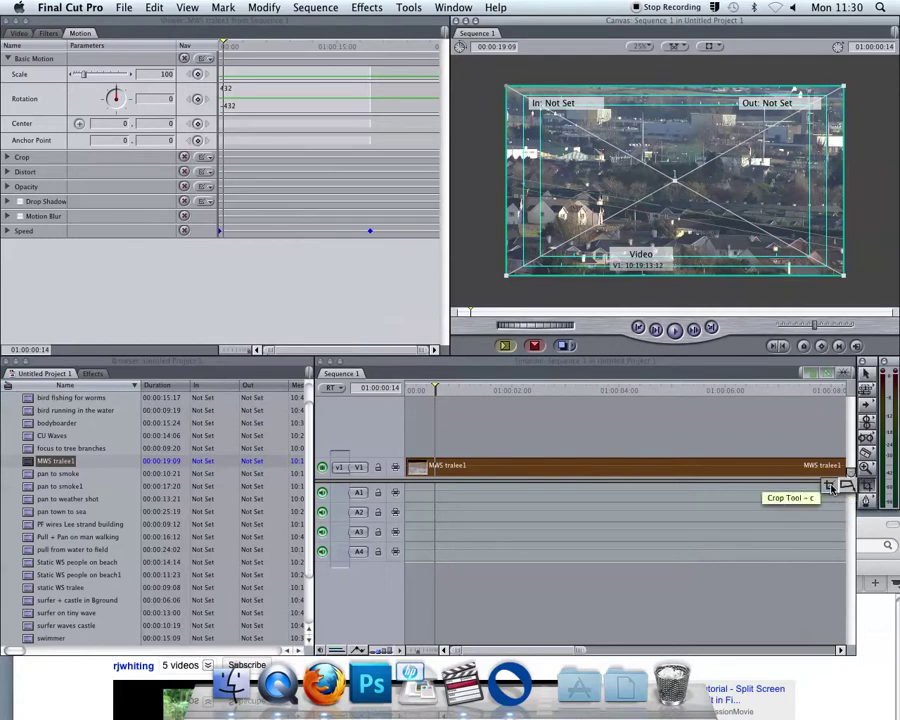
click(831, 489)
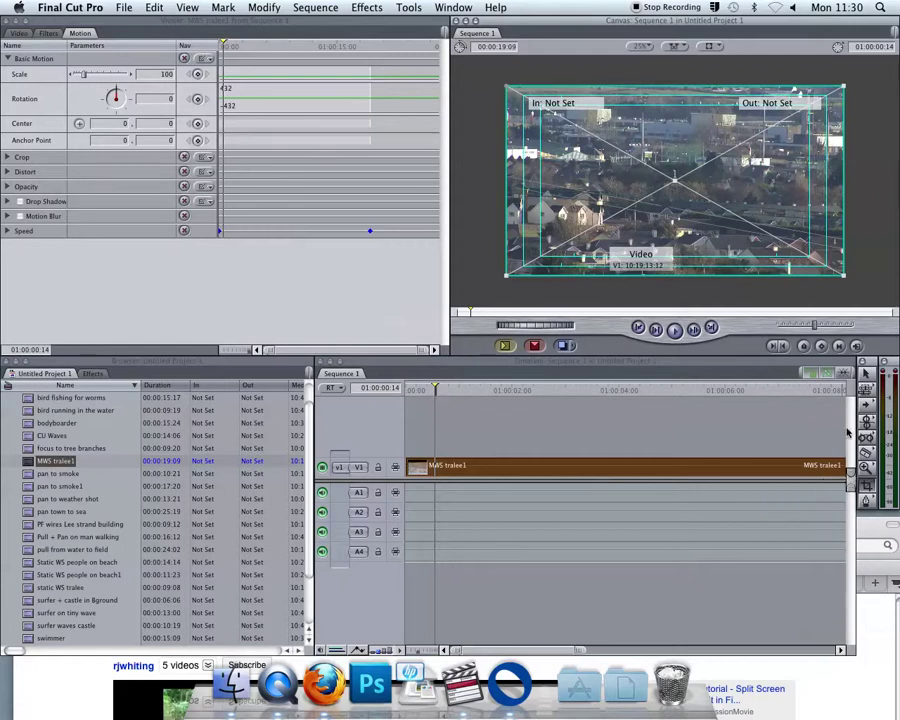
drag(843, 276, 864, 291)
drag(698, 274, 703, 205)
drag(844, 149, 692, 152)
drag(690, 204, 866, 294)
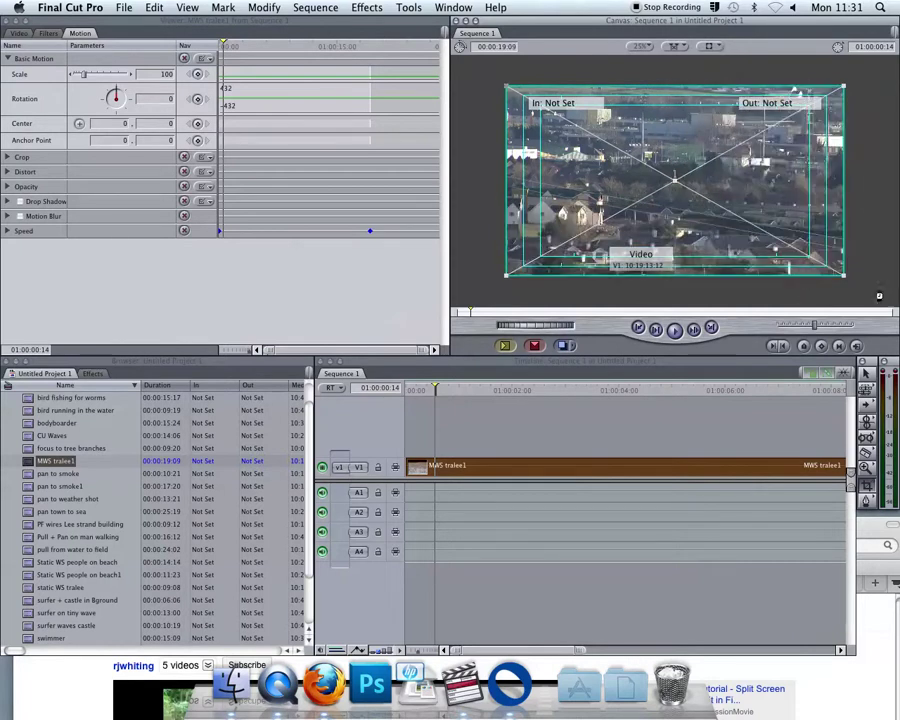
Try cropping the clip's top edge and its right half in the Canvas with the Crop tool, and undo the crop
mouse_move(843, 88)
mouse_down()
mouse_move(727, 126)
mouse_move(840, 117)
mouse_move(843, 88)
mouse_up()
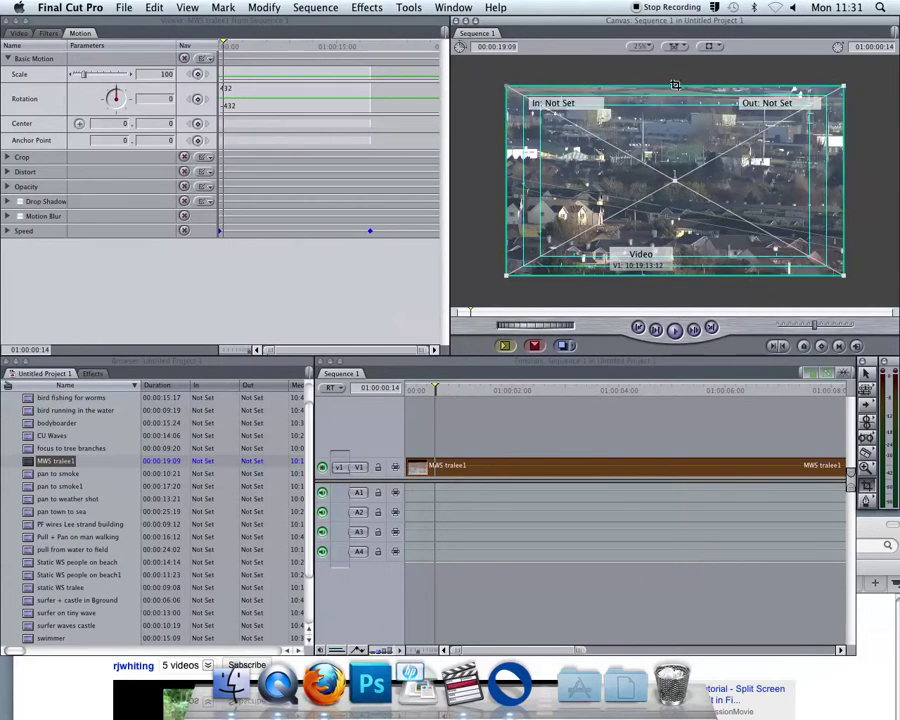
drag(675, 85, 676, 133)
drag(675, 158, 673, 90)
drag(843, 184, 668, 182)
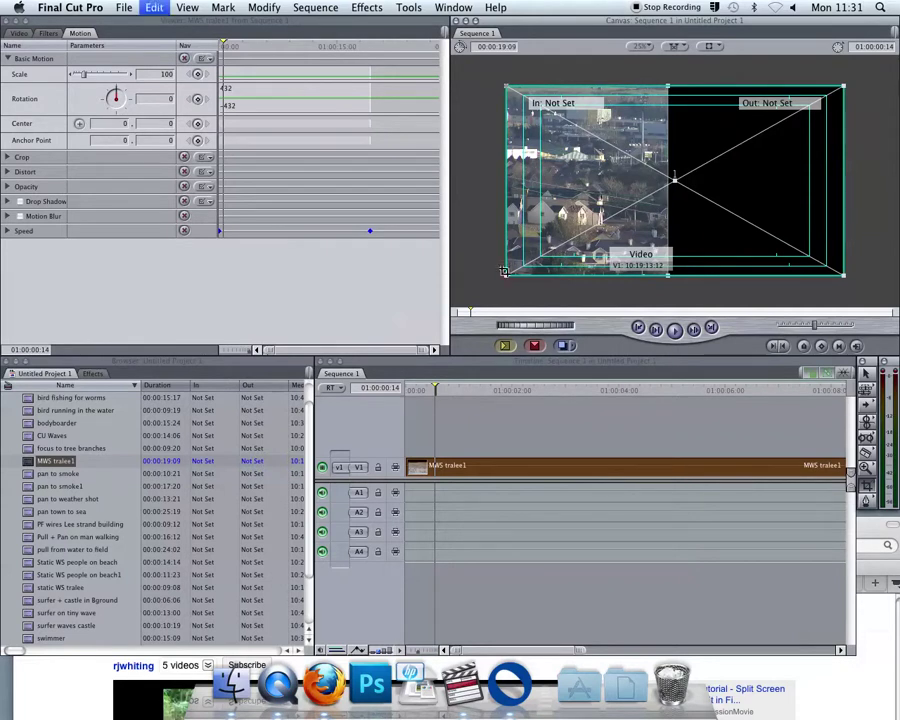
key(super+z)
Try distorting the clip in the Canvas into a trapezoid with a shortened right side, using the Distort tool
click(866, 486)
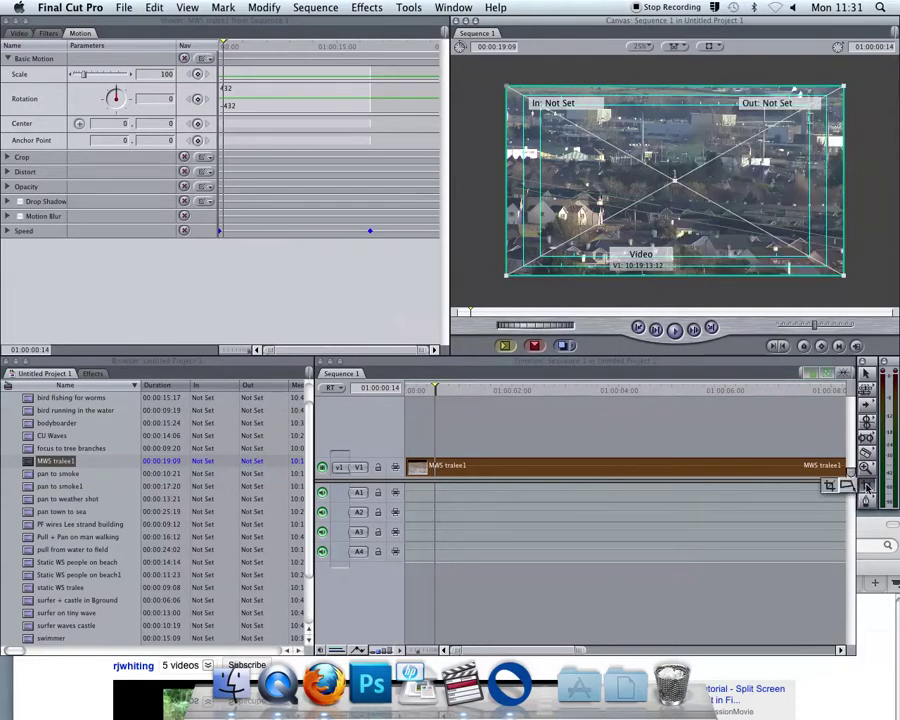
click(845, 487)
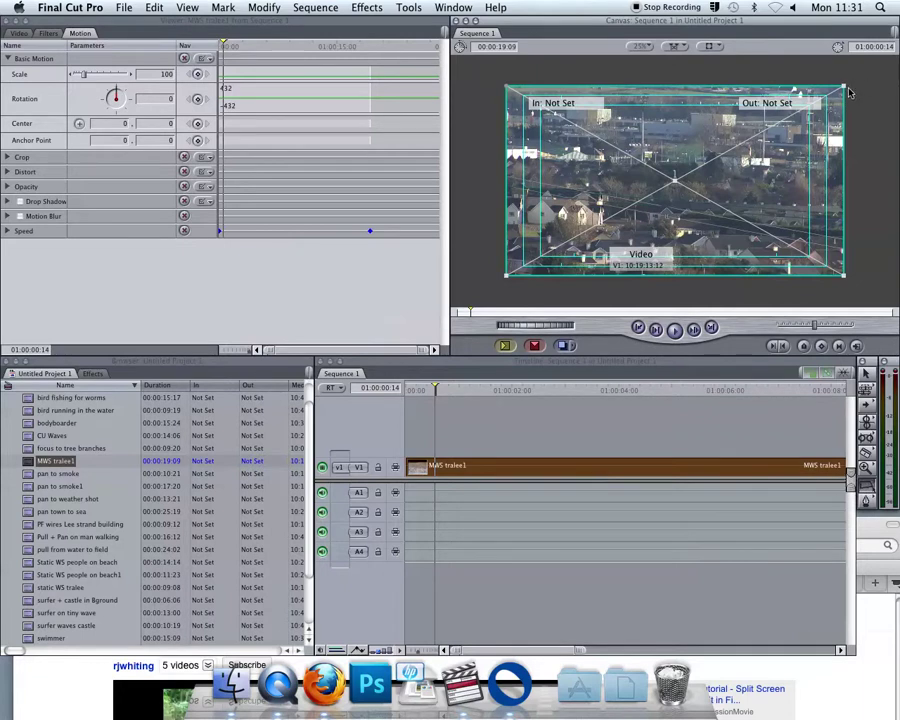
drag(839, 86, 843, 133)
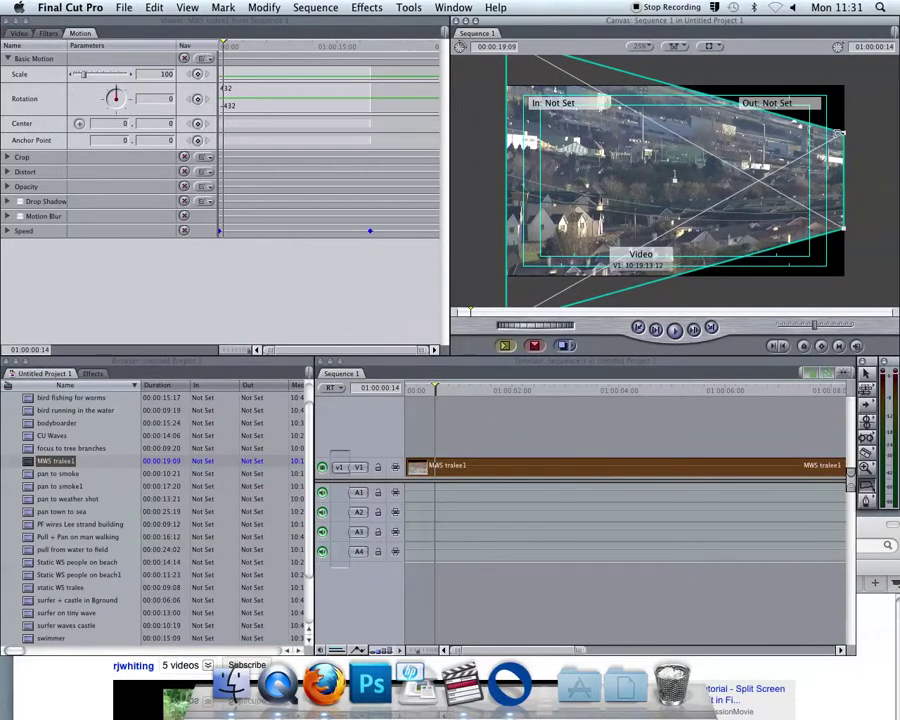
Try scaling the distorted clip to about 54 with a center of about -225, -32, and undo everything including the distortion
drag(843, 134, 680, 122)
drag(648, 187, 610, 175)
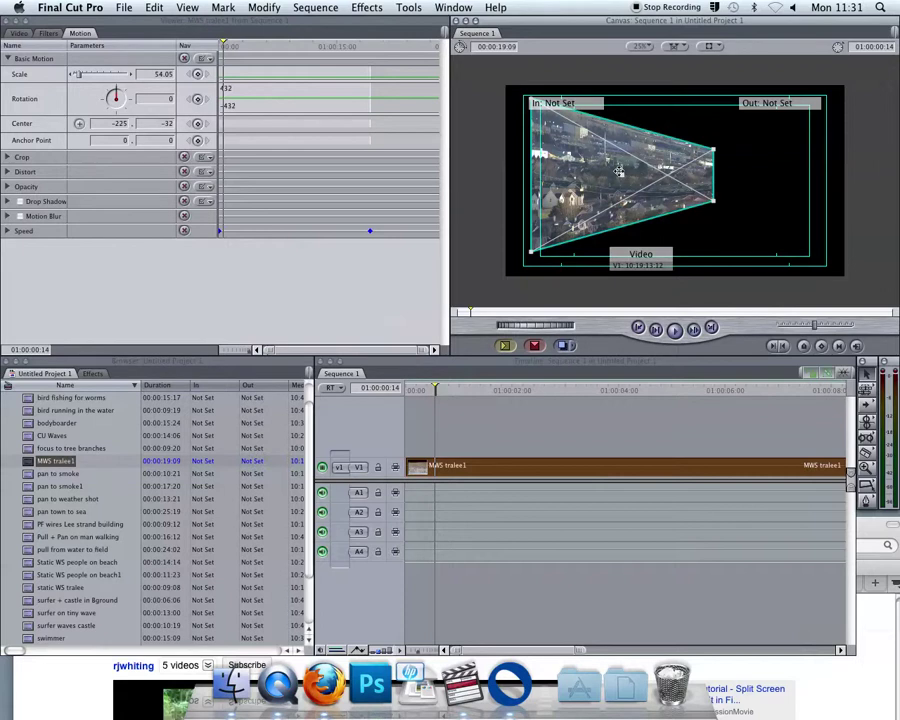
key(super+z)
key(super+z)
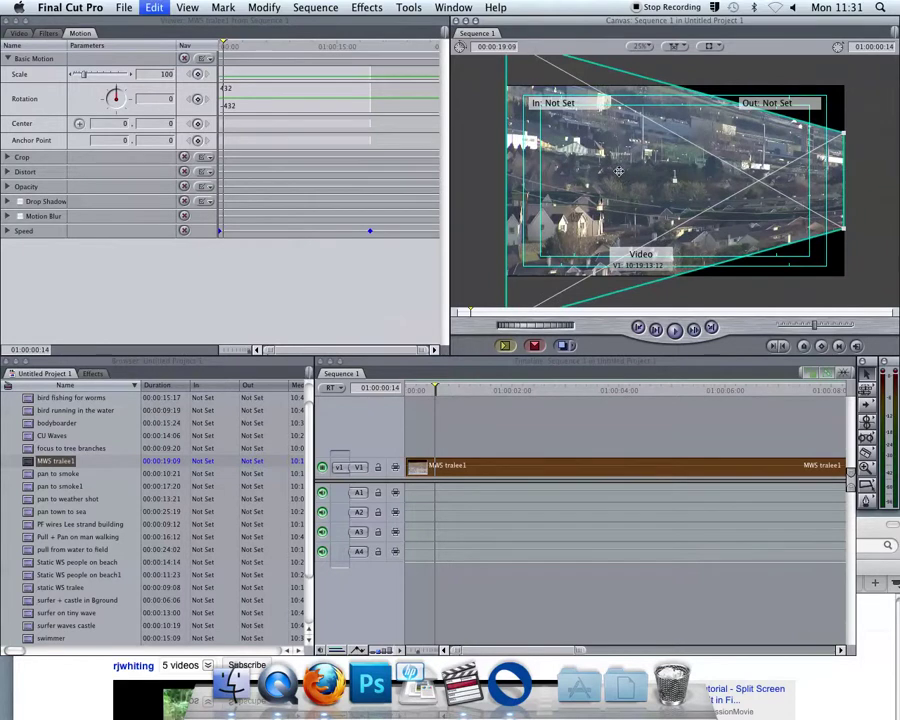
key(super+z)
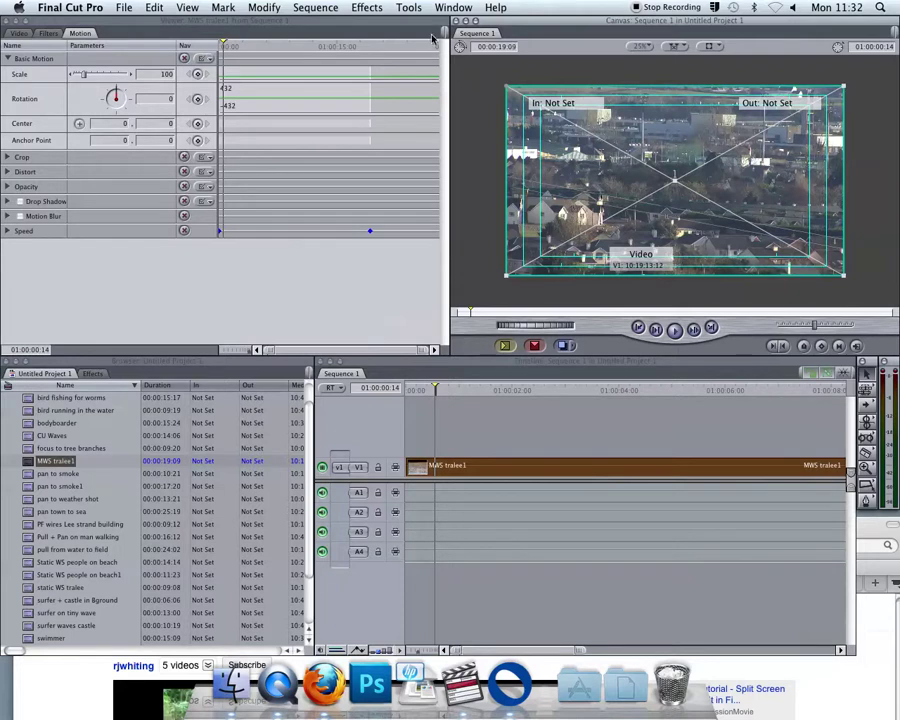
Set the clip's Scale to 50 and move it into the Canvas frame's upper-left corner, to a center of about -363, -272
click(214, 130)
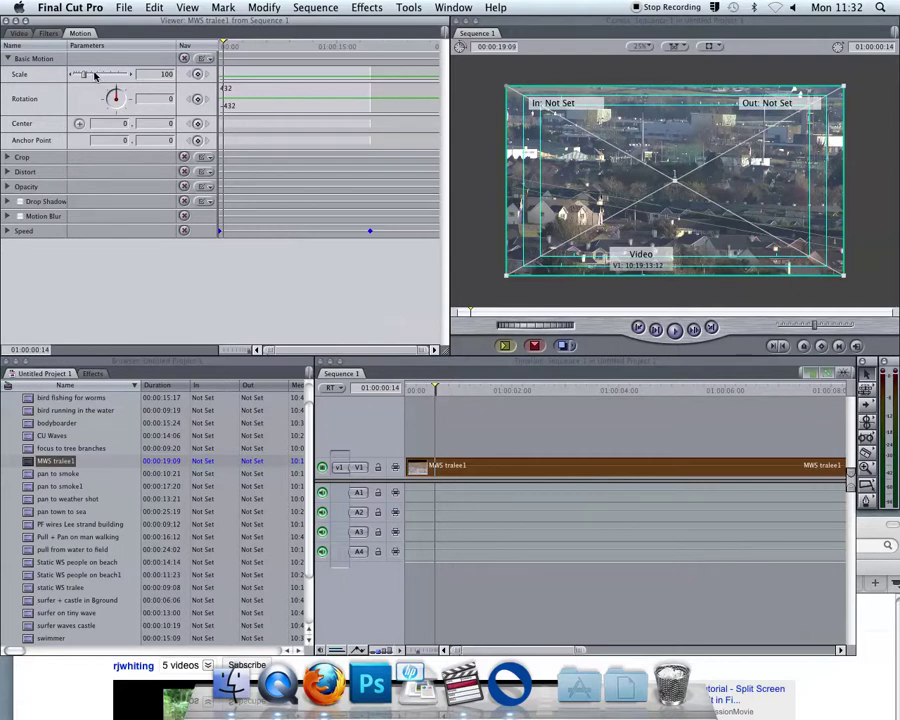
click(152, 75)
key(Return)
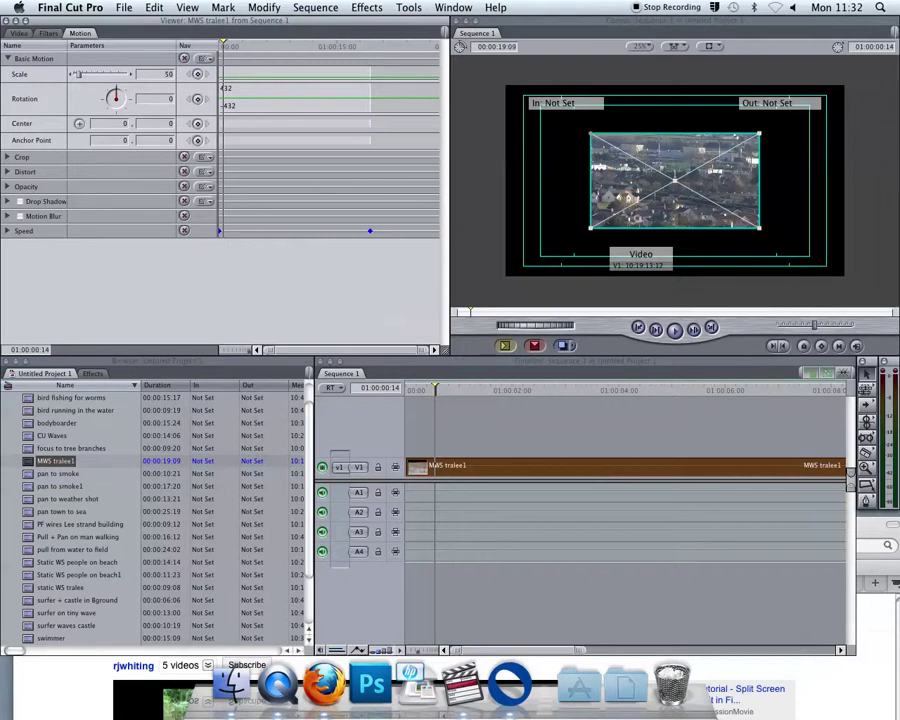
drag(614, 195, 530, 148)
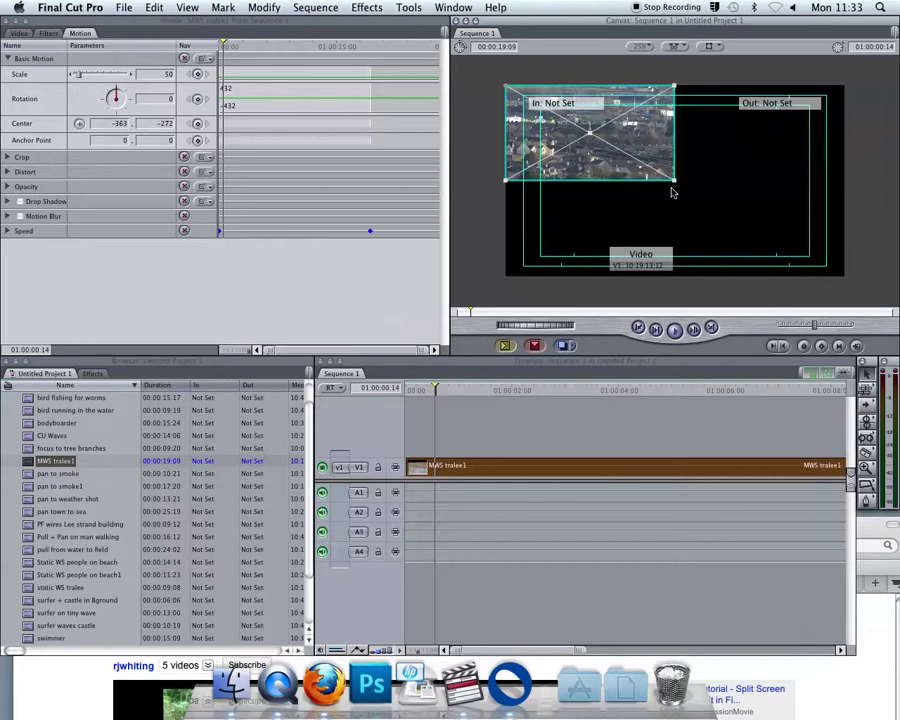
Move the clip to a center of about -195, -140, try rotating it to -60, and set Rotation back to 0
drag(552, 132, 592, 155)
click(117, 89)
drag(116, 93, 127, 121)
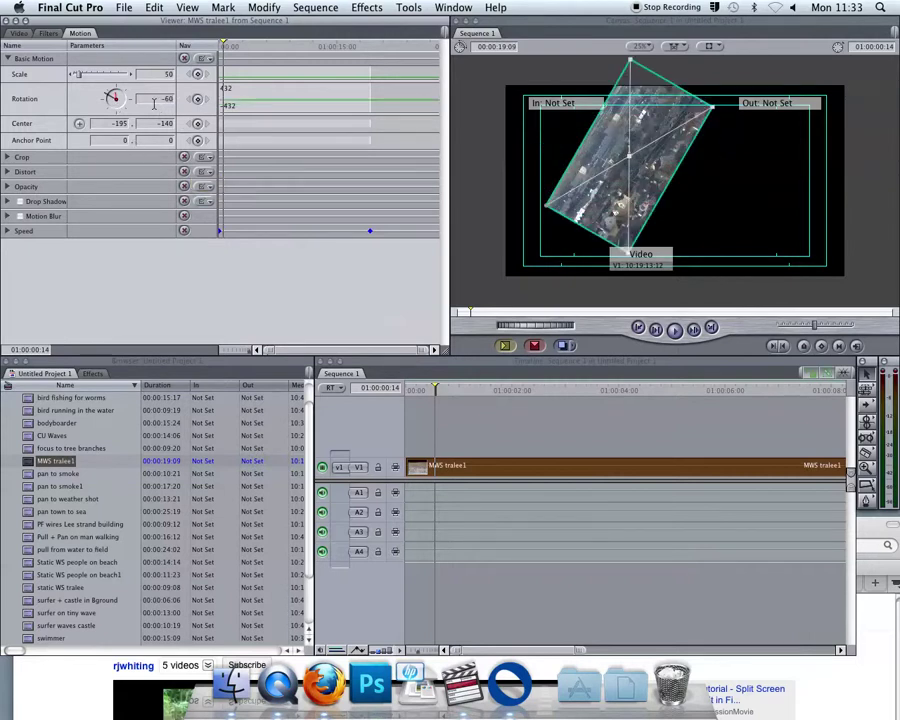
text(0)
key(Return)
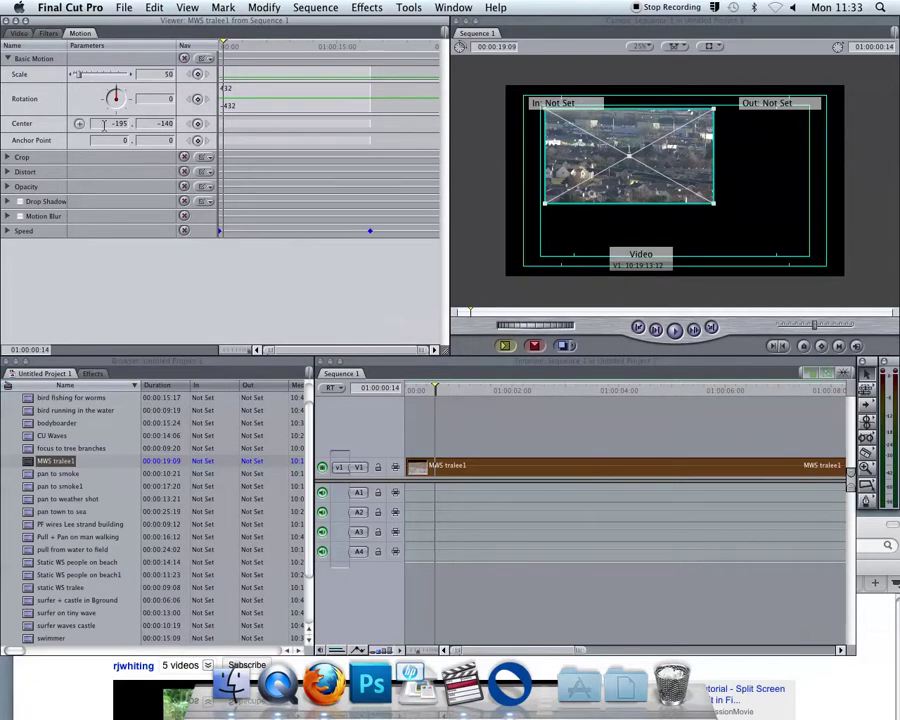
Try picking a new clip center of about 618, -372 near the Canvas frame's upper-right corner, and undo it
click(79, 123)
click(820, 118)
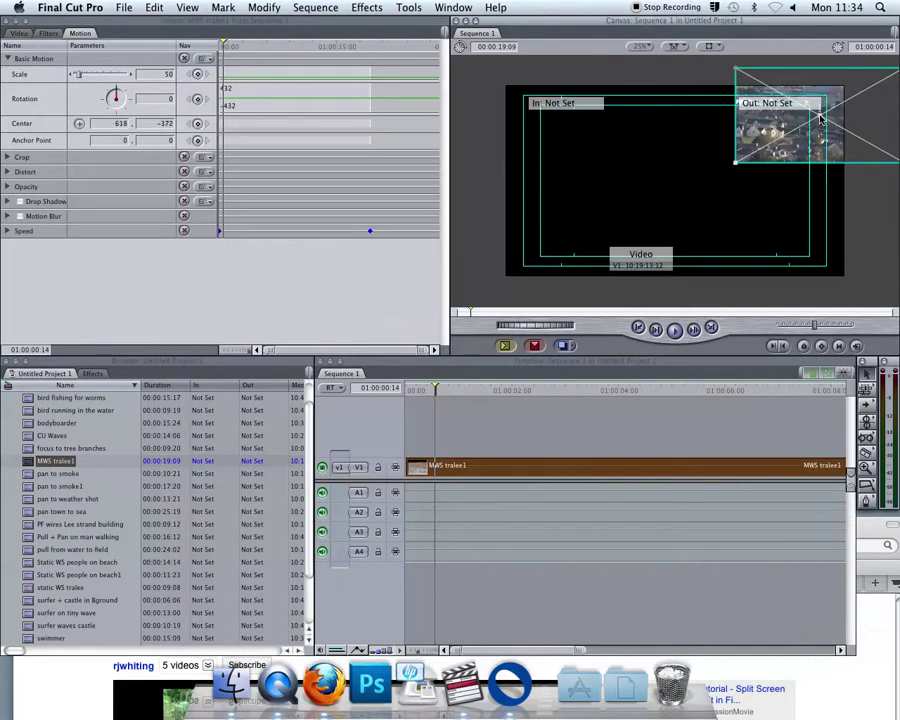
key(super+z)
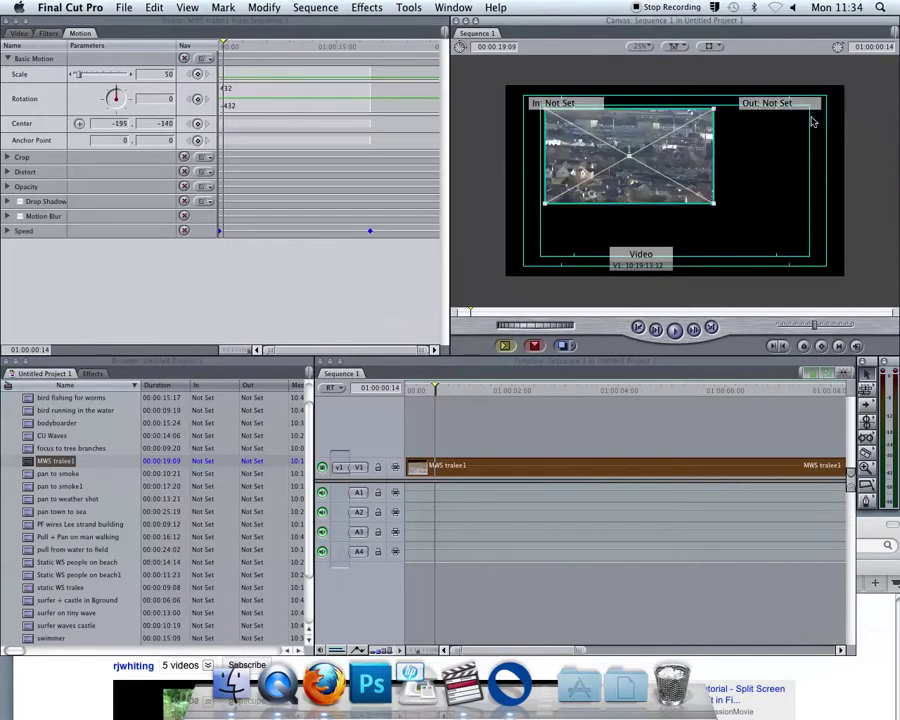
Try a Left crop of 12 and return it to 0, and show the Opacity parameter, leaving it at 100
click(8, 158)
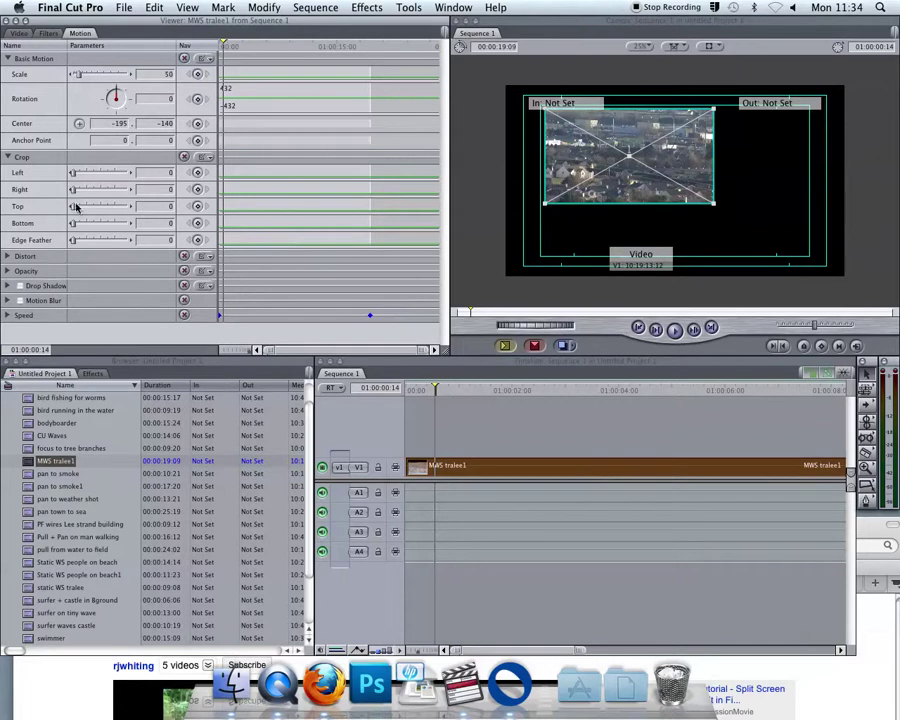
drag(75, 176, 78, 176)
mouse_move(74, 238)
mouse_down()
mouse_move(102, 246)
mouse_move(73, 240)
mouse_up()
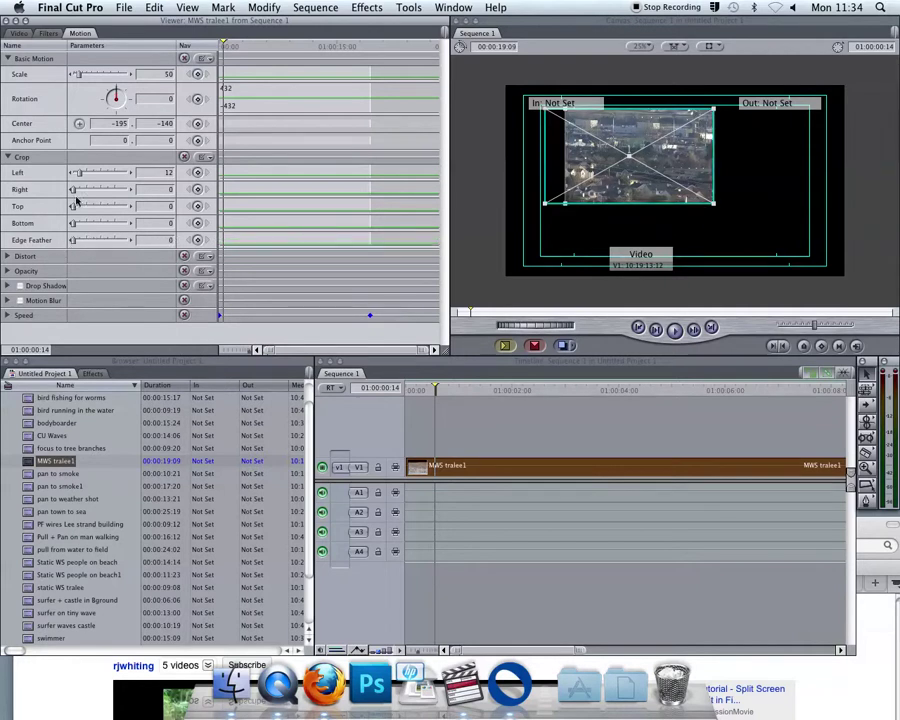
drag(72, 174, 66, 174)
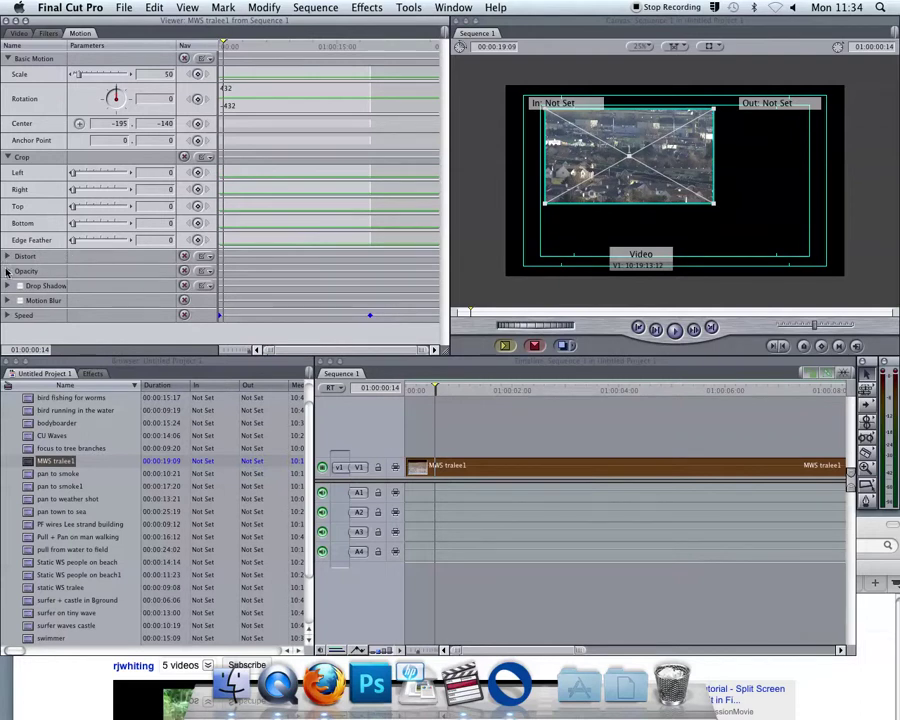
click(7, 270)
mouse_move(129, 287)
mouse_down()
mouse_move(110, 288)
mouse_move(128, 287)
mouse_up()
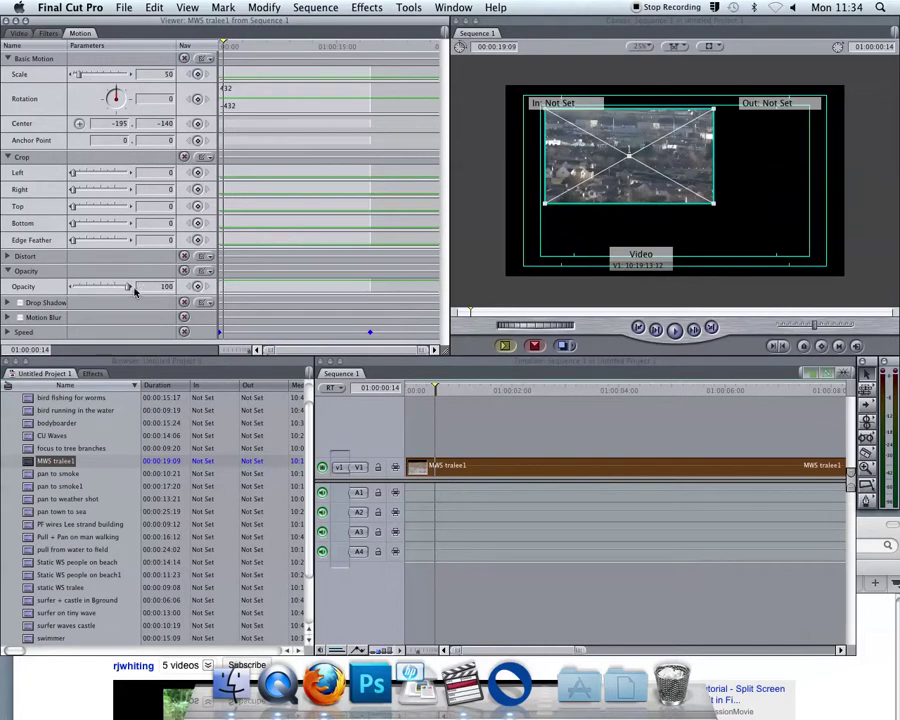
Try setting the horizontal value of the Distort parameters' Upper Left corner to 0, and undo it
click(8, 258)
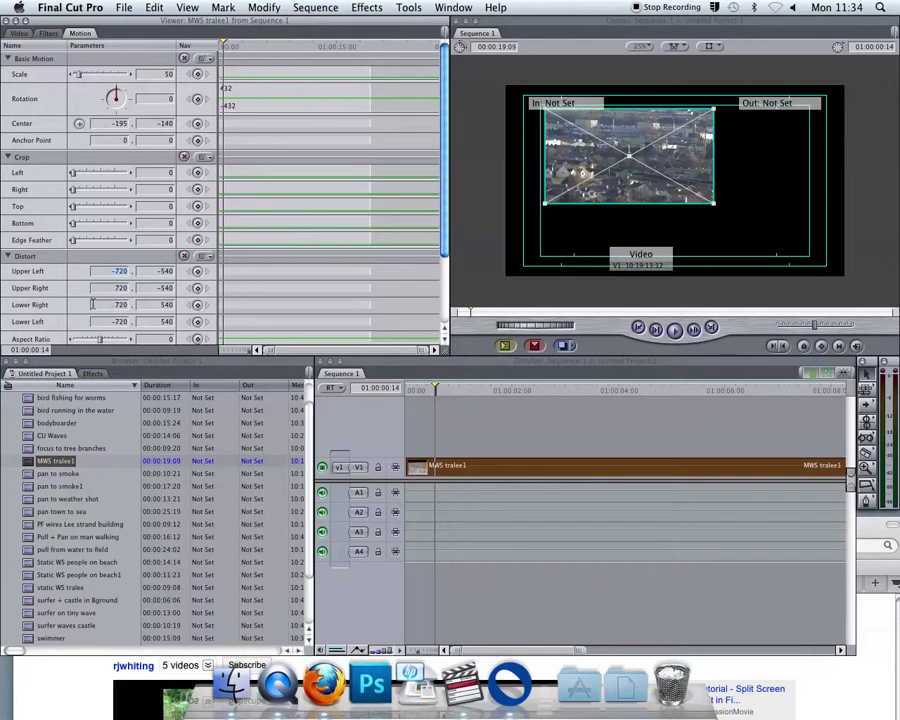
text(0)
key(Return)
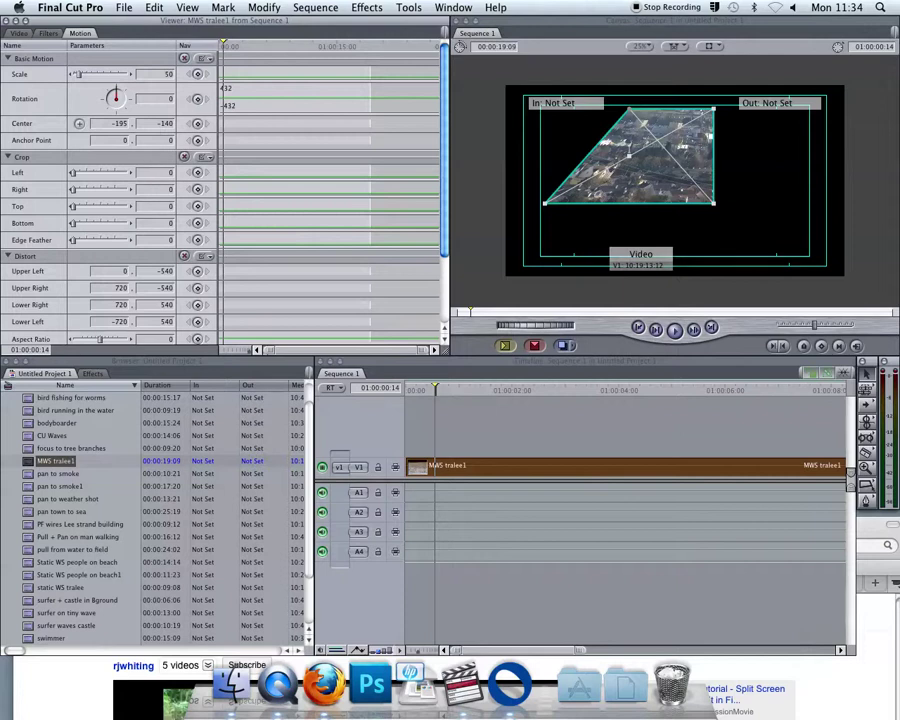
key(super+z)
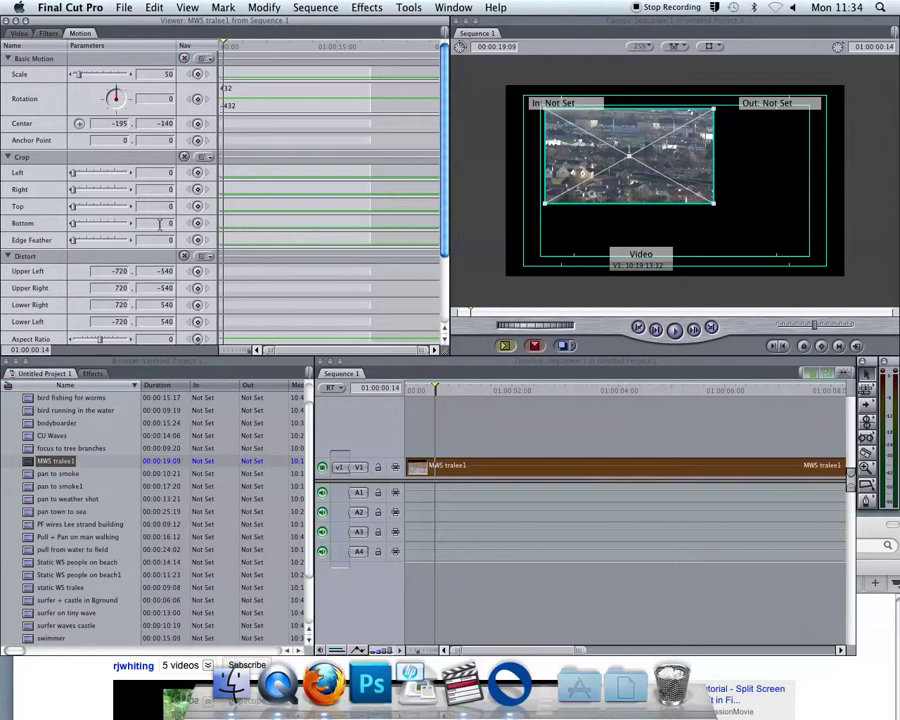
Decline saving the project for autosave and reset the clip's Basic Motion parameters to their defaults
scroll(200, 206, down, 3)
scroll(200, 206, up, 3)
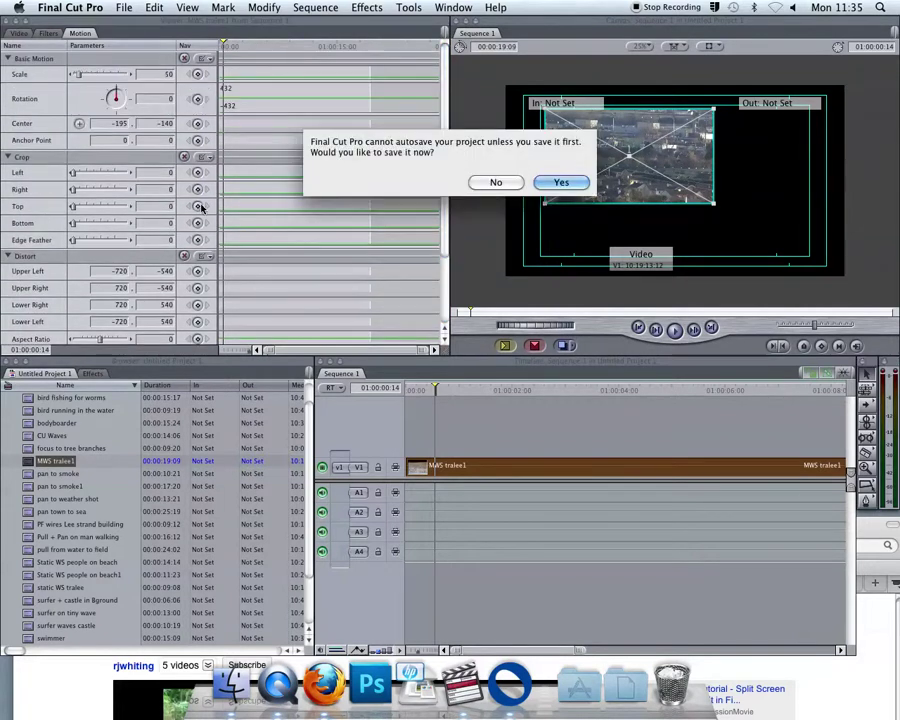
click(494, 182)
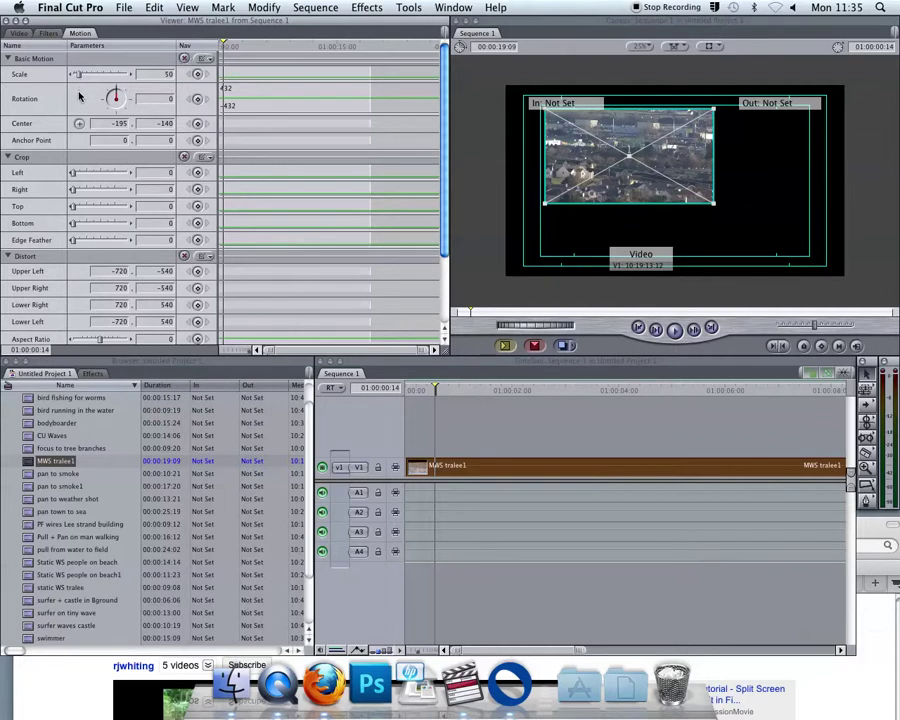
click(184, 59)
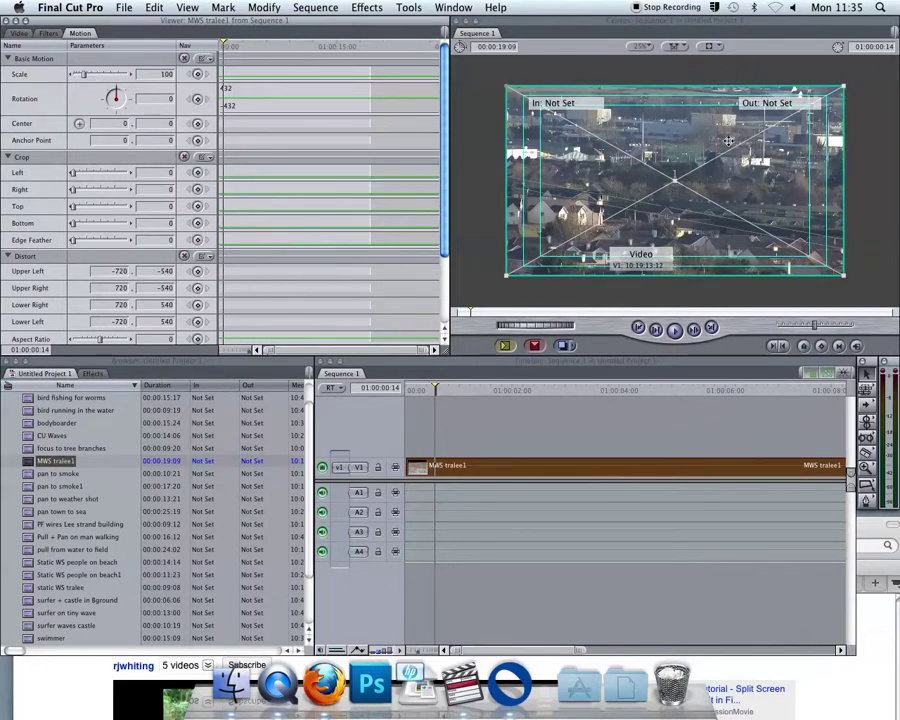
Try a Bottom crop of 12 on the clip and reset its Crop parameters to their defaults
scroll(156, 227, up, 10)
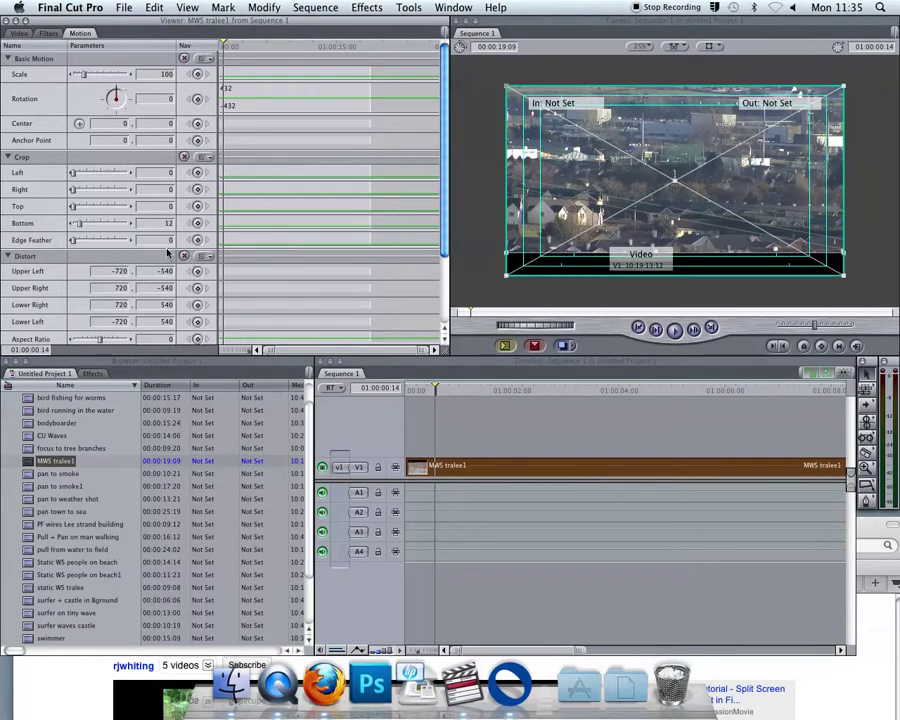
scroll(556, 195, up, 3)
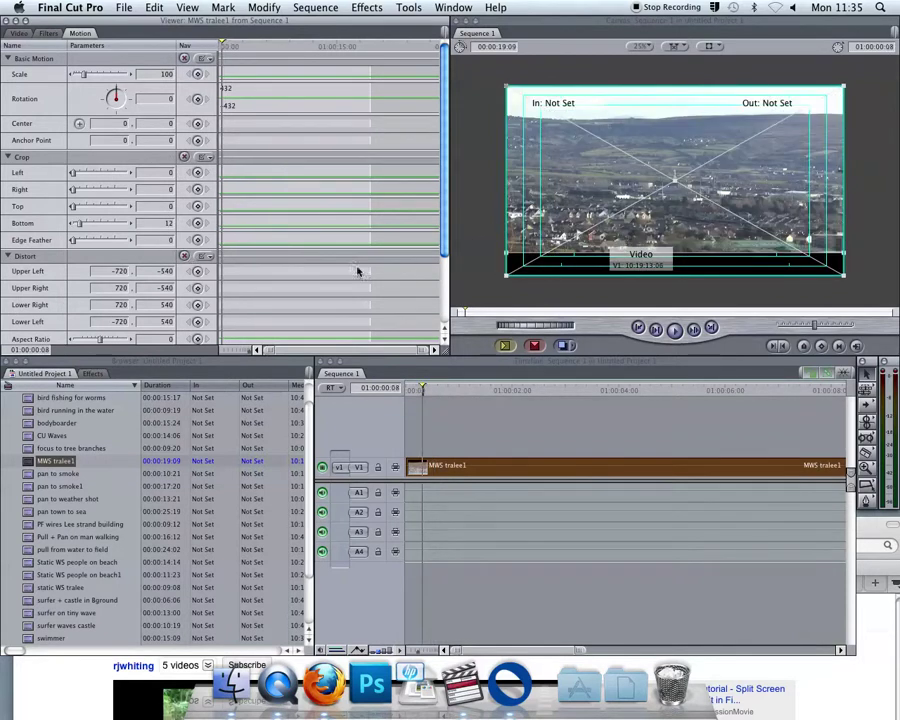
click(184, 158)
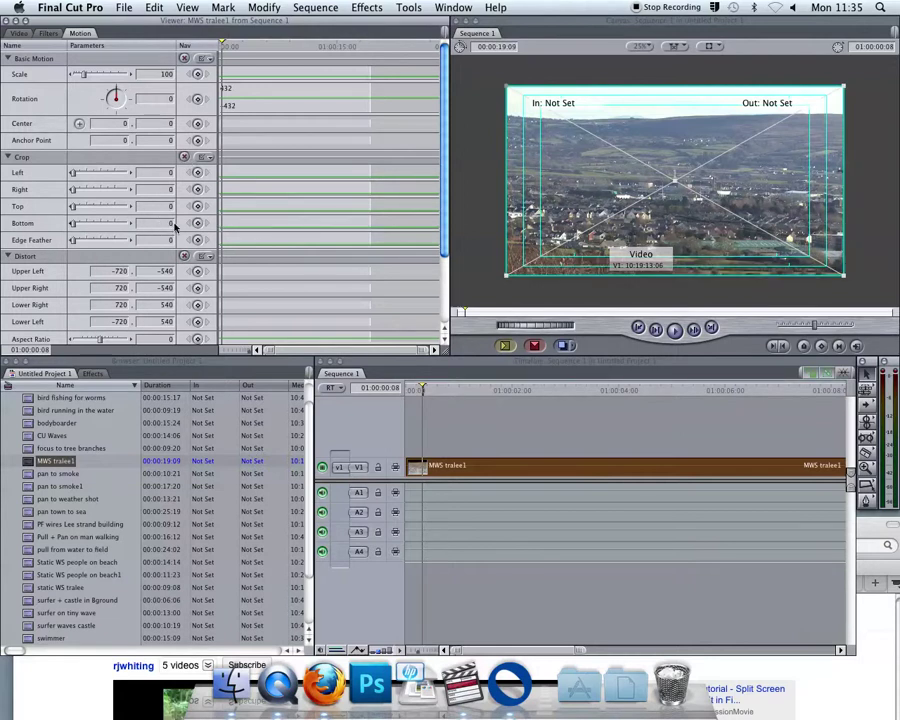
Try gradually raising and lowering the clip's Bottom crop, and bring it back to 0
scroll(166, 226, up, 12)
scroll(167, 228, down, 5)
scroll(166, 227, up, 10)
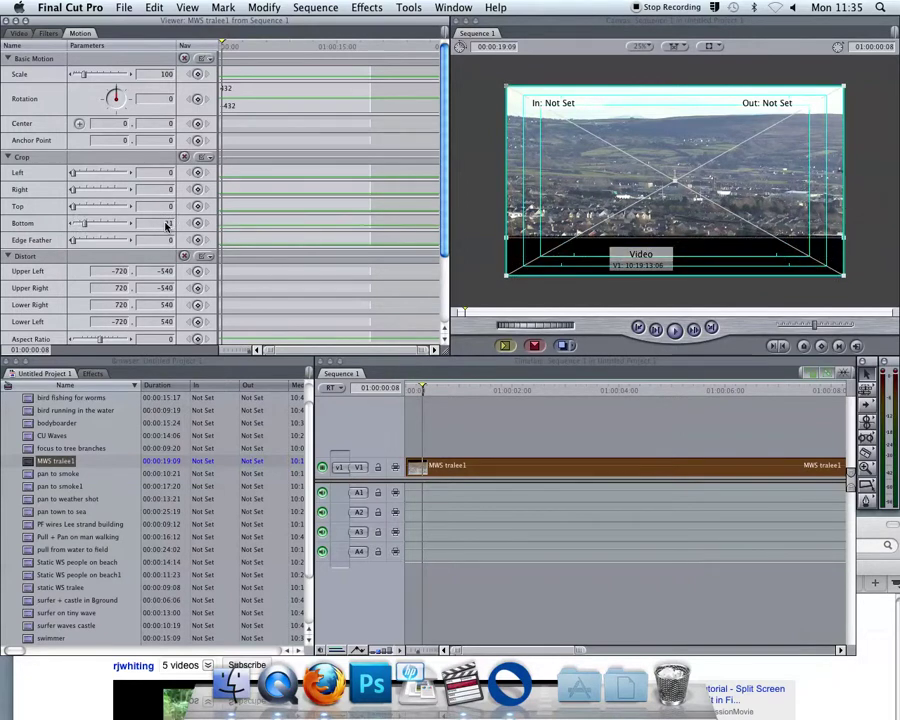
scroll(166, 226, down, 10)
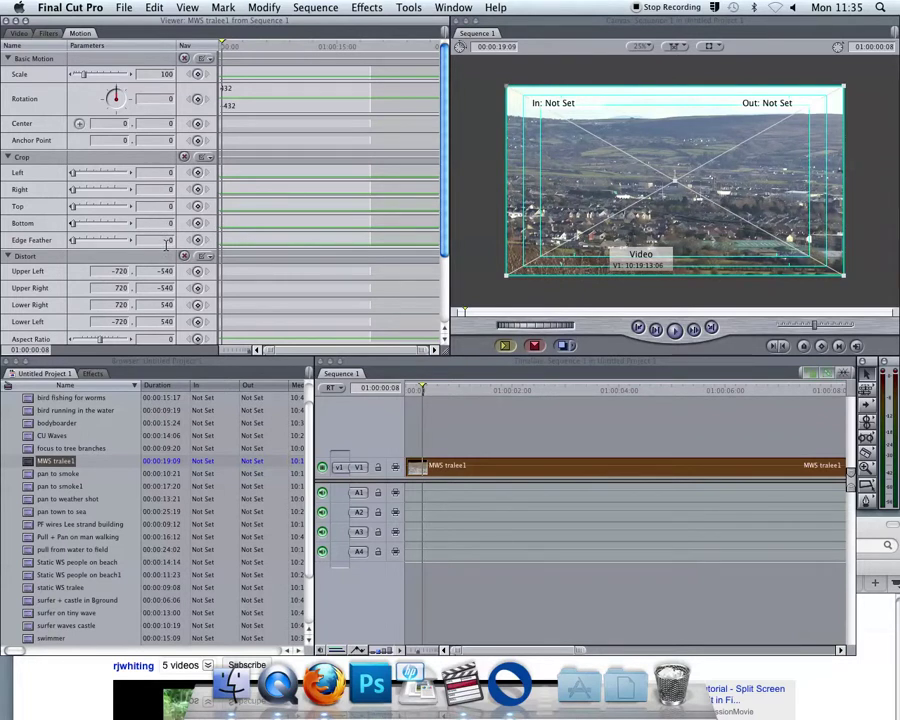
Open the source clip MWS tralee1 from the Browser in the Viewer
double_click(33, 462)
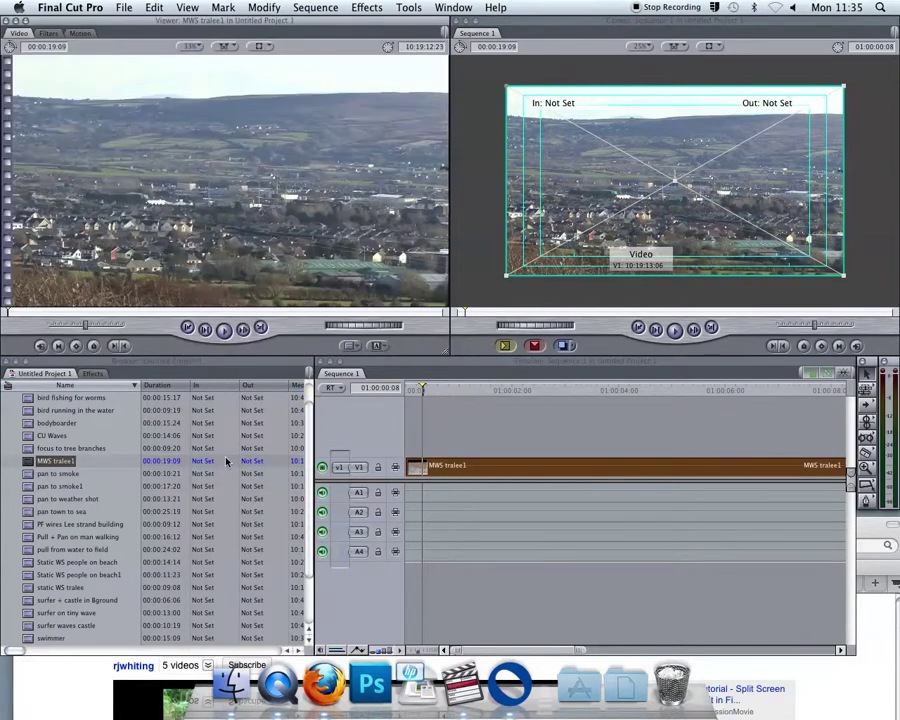
Play the sequence from near its start to preview the MWS tralee1 clip
click(410, 390)
key(space)
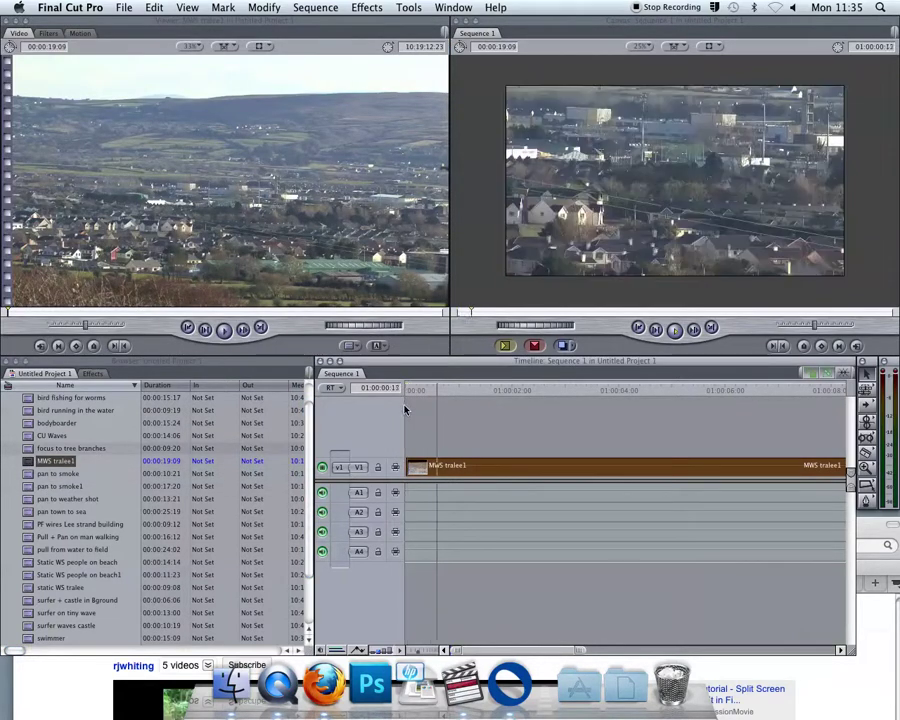
key(space)
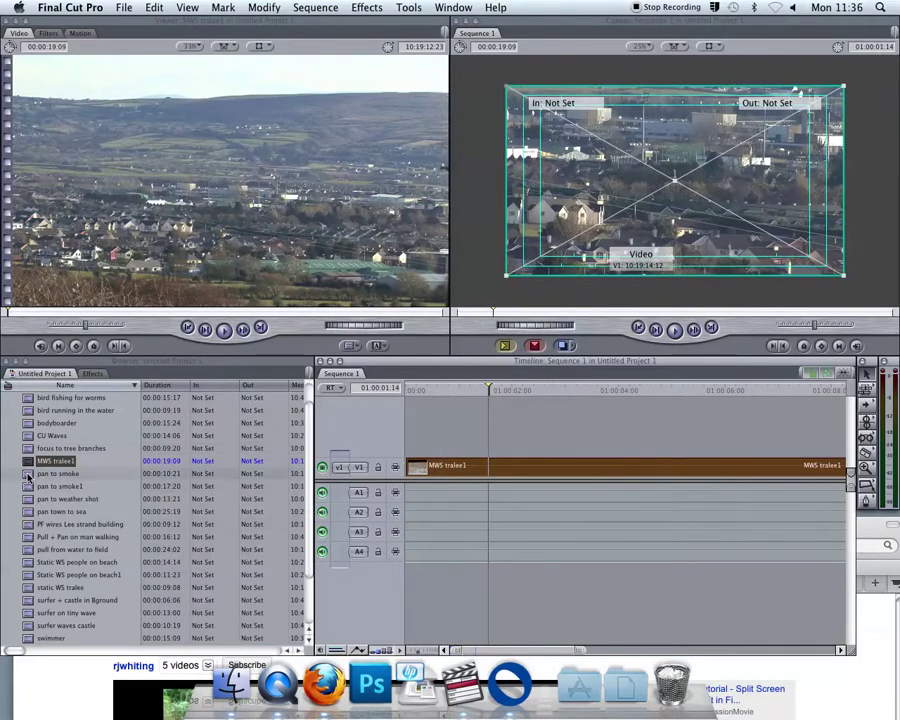
Add a second video track above V1 and patch the source video to V2
drag(28, 477, 455, 455)
click(455, 452)
click(358, 448)
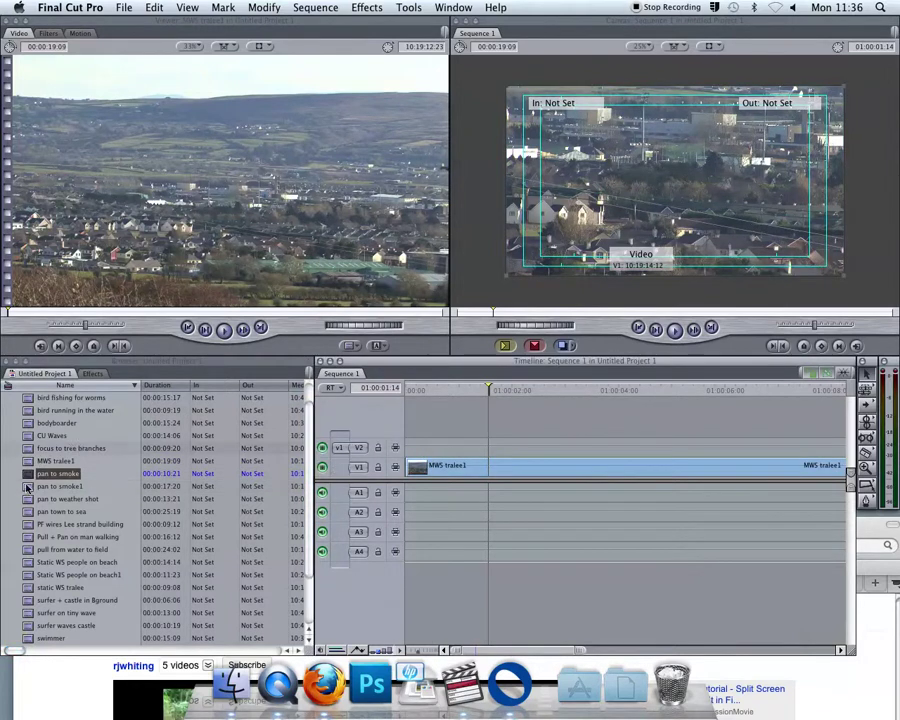
Overwrite the clip pan to weather shot onto track V2 and move it to the start of the sequence
click(28, 464)
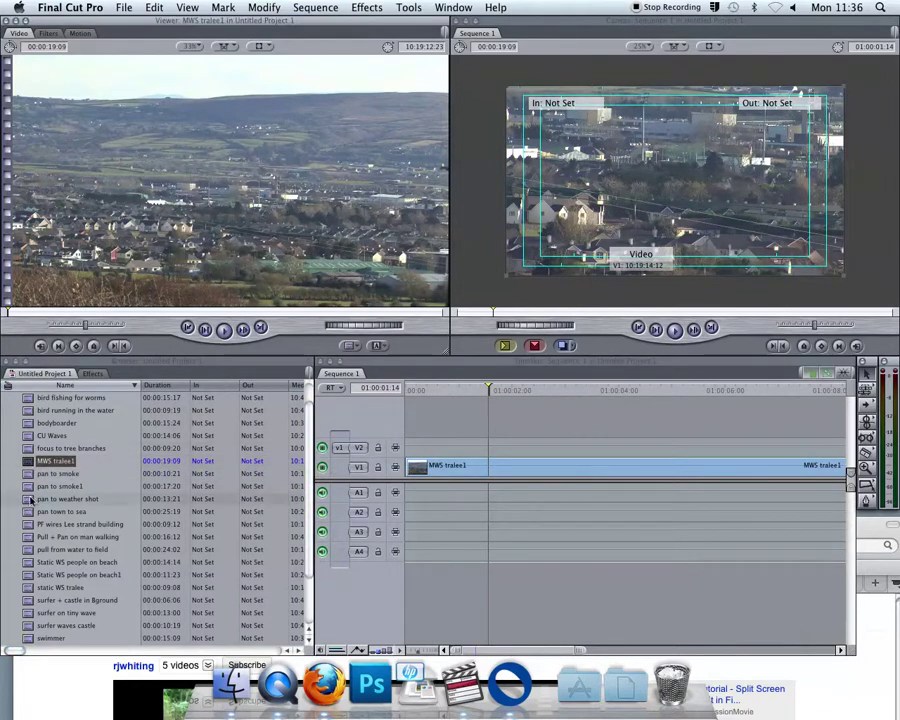
double_click(32, 498)
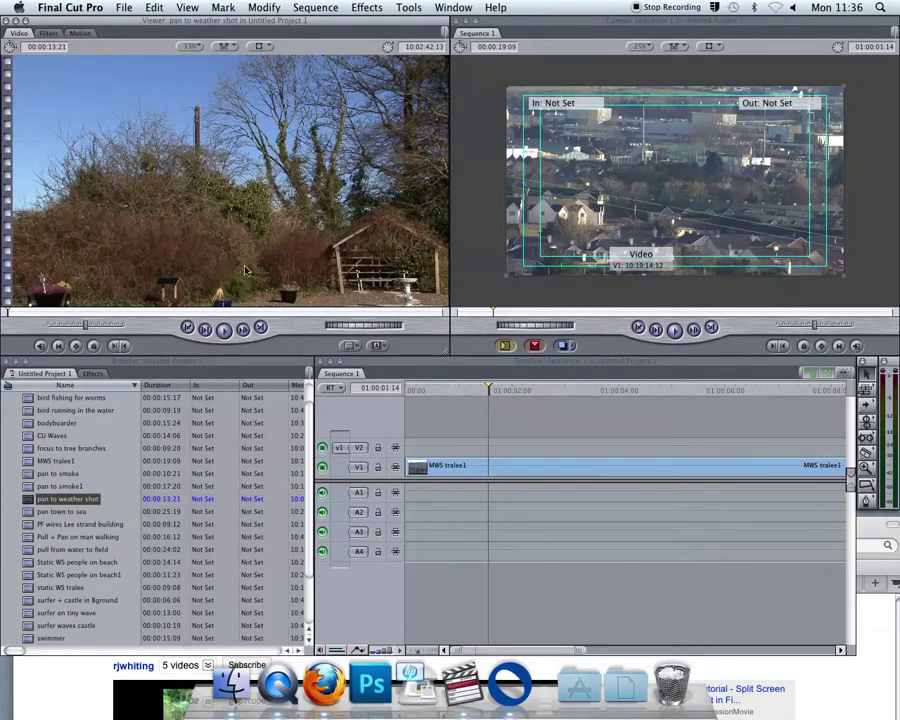
click(535, 346)
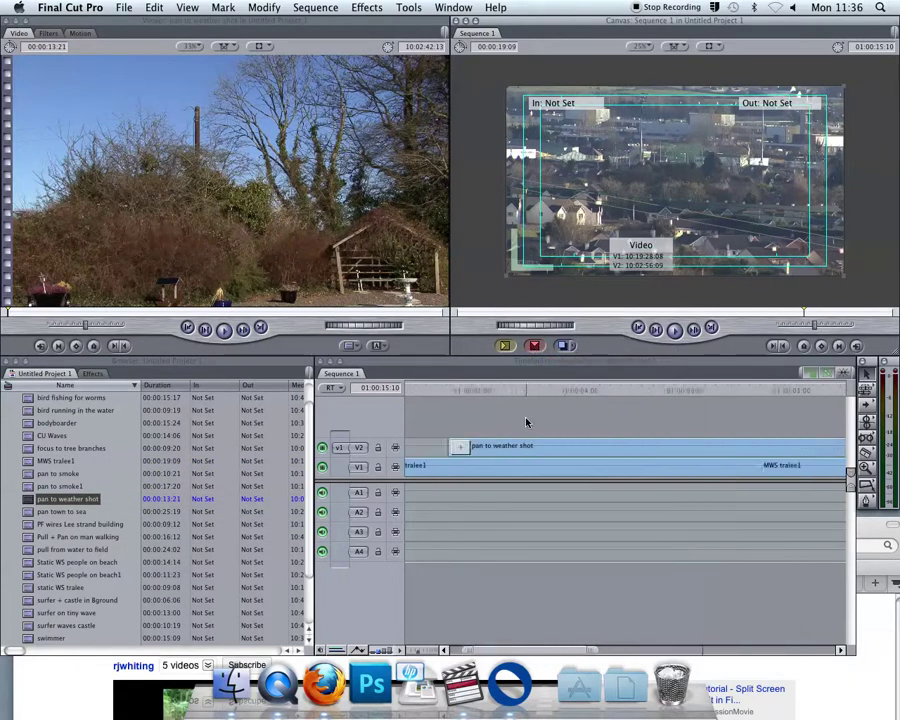
drag(521, 446, 425, 431)
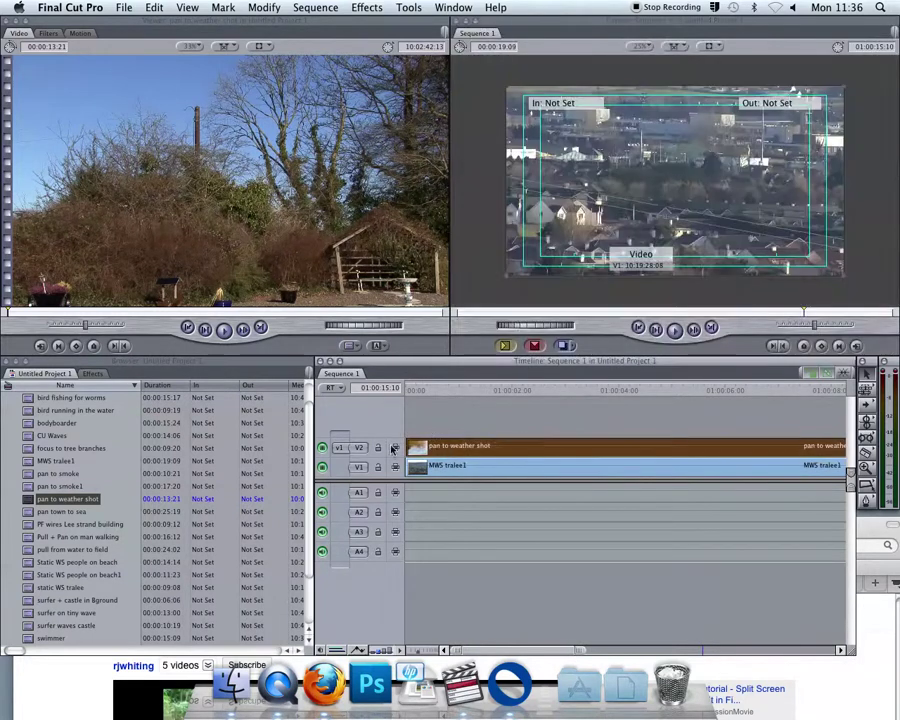
Add two more video tracks above V2 and patch the source video to V3
right_click(421, 425)
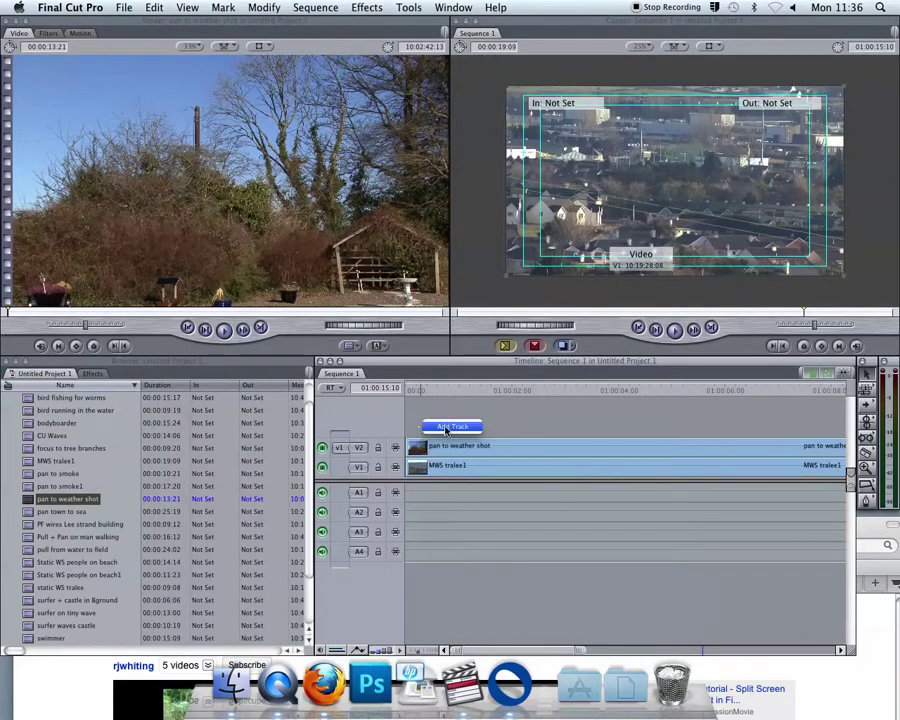
click(442, 428)
right_click(426, 412)
click(445, 405)
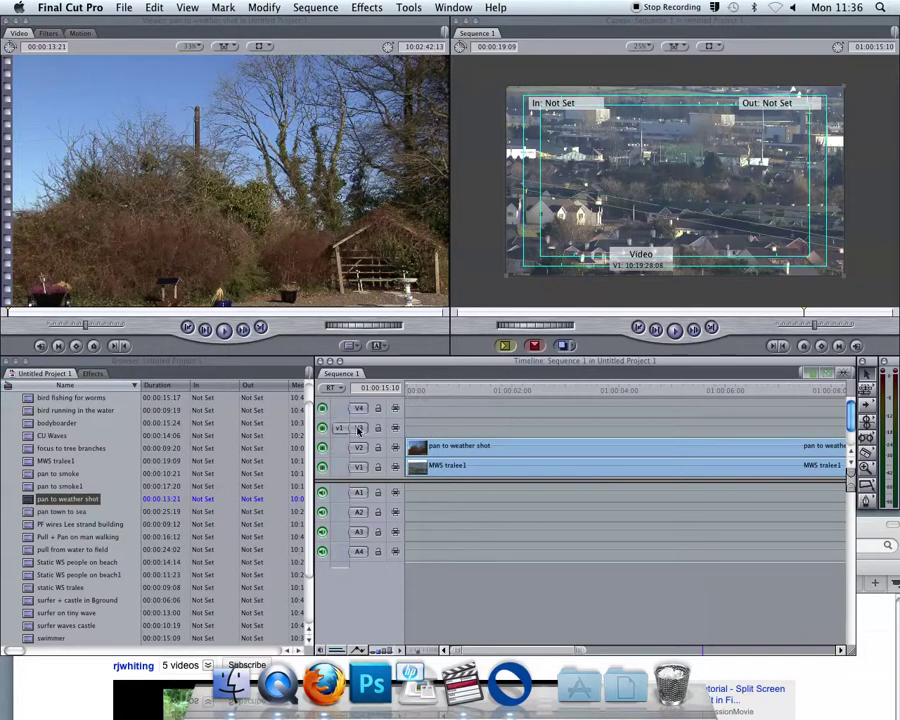
Overwrite the clip Pull + Pan on man walking onto track V3 at the sequence start and return the playhead there
double_click(60, 537)
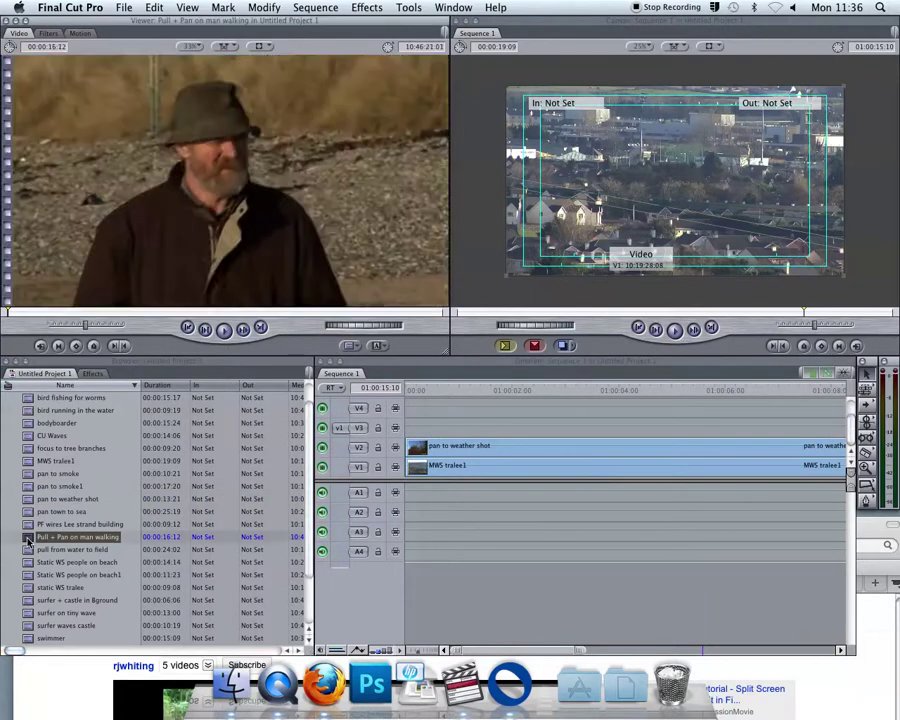
click(520, 365)
key(Home)
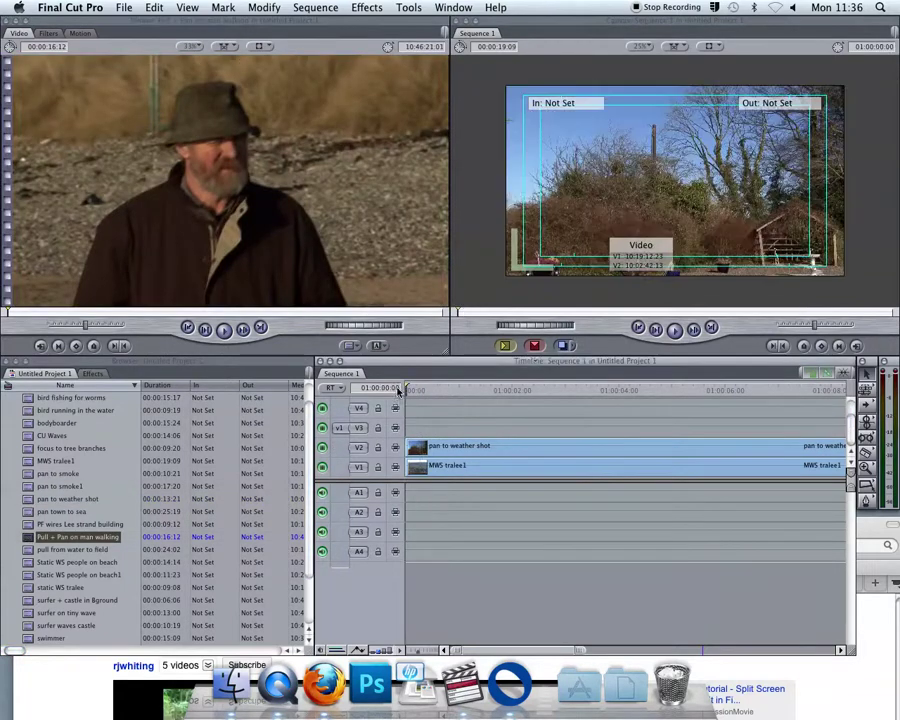
click(535, 346)
key(shift+z)
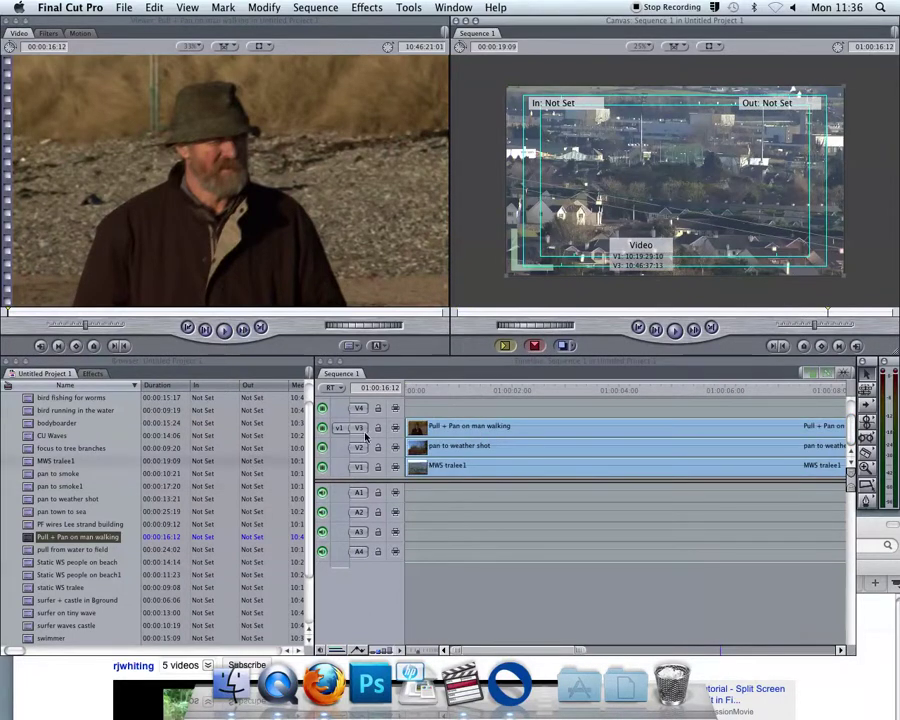
scroll(366, 436, right, 5)
key(Up)
key(Home)
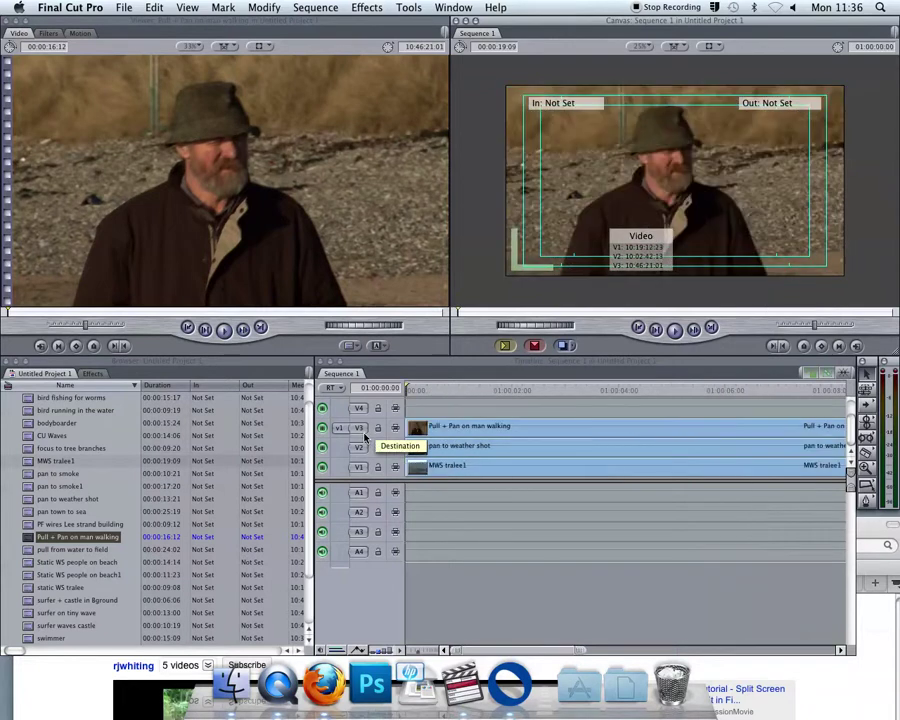
Patch the source video to V4 and overwrite the clip surfer + castle in Bground onto it at the sequence start
click(27, 601)
double_click(27, 604)
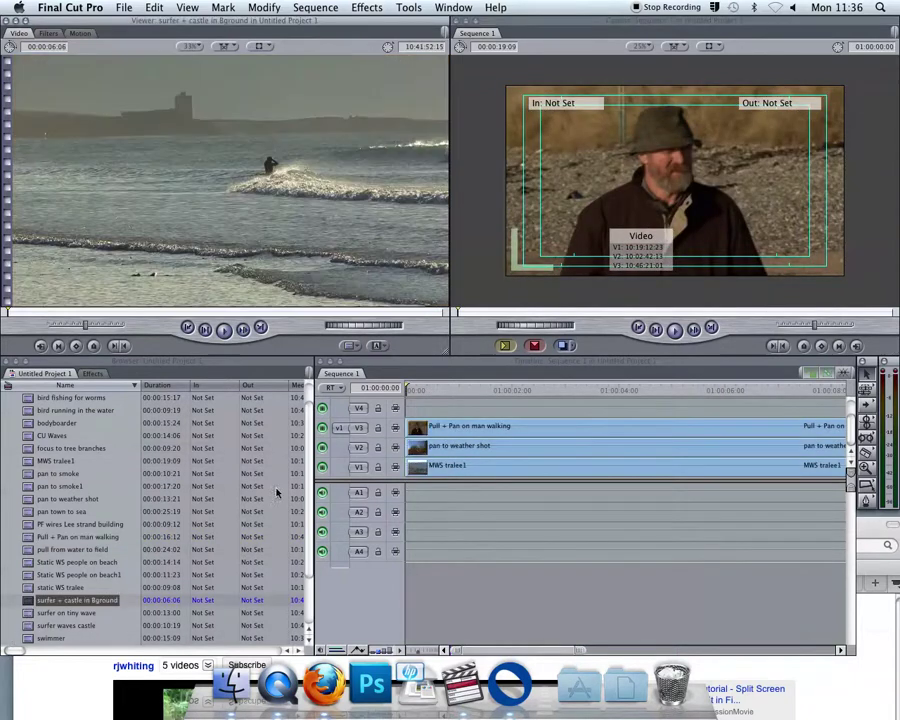
click(320, 462)
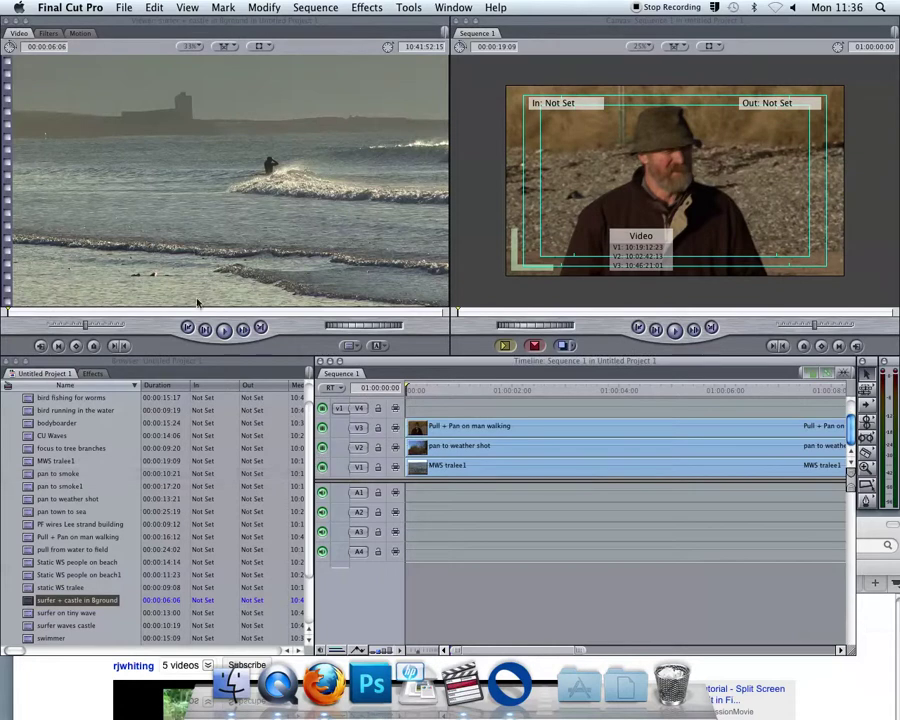
drag(241, 201, 765, 148)
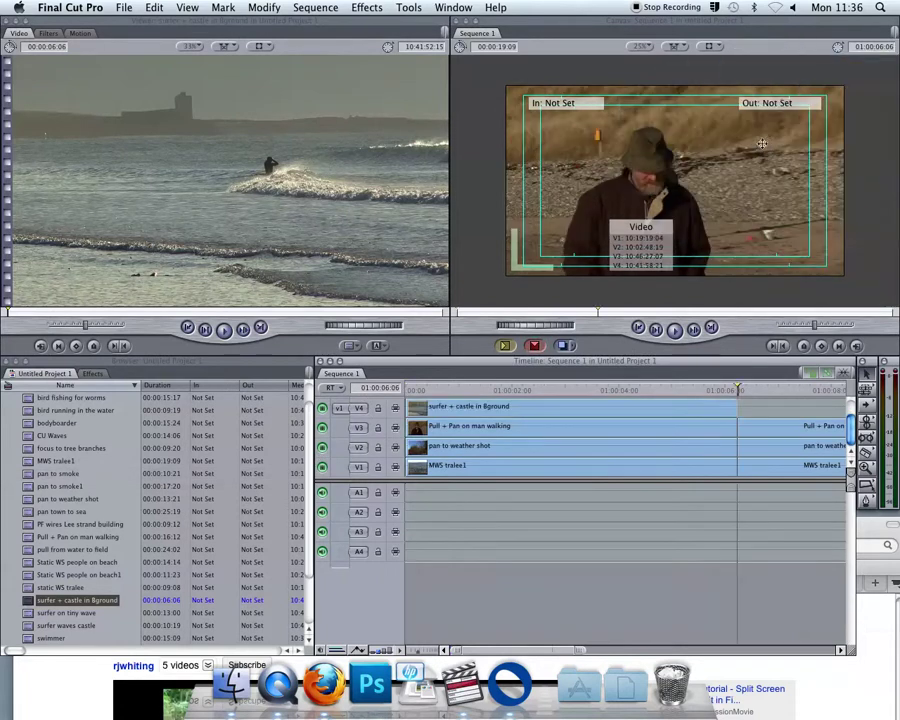
Park the playhead at 01:00:01:16, scale the V4 surfer clip to about half size and move it to the frame's upper-left quarter
click(508, 390)
drag(511, 391, 493, 390)
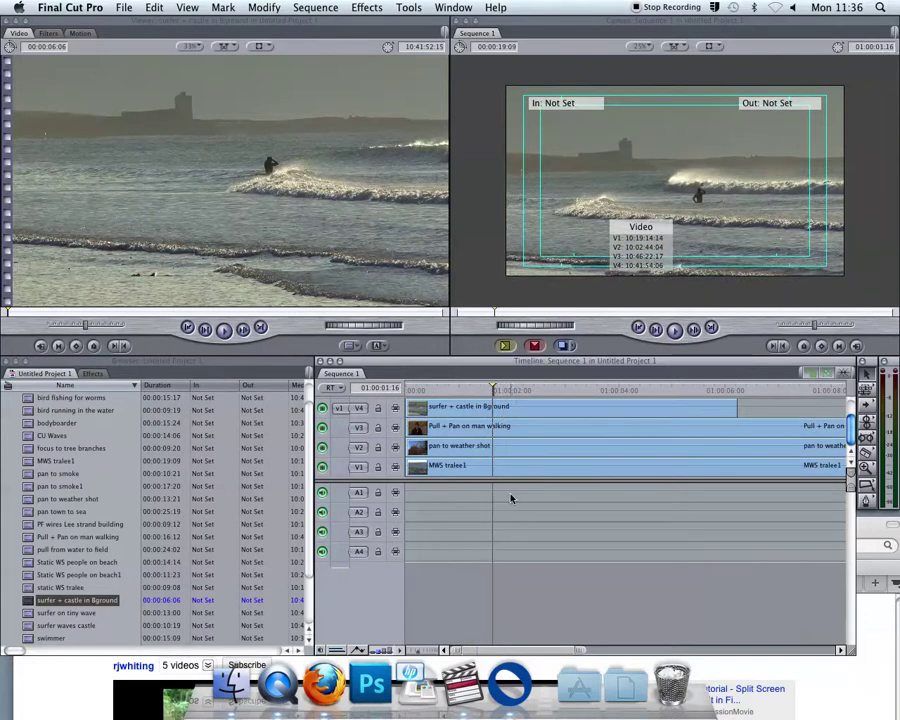
scroll(503, 484, up, 3)
click(475, 493)
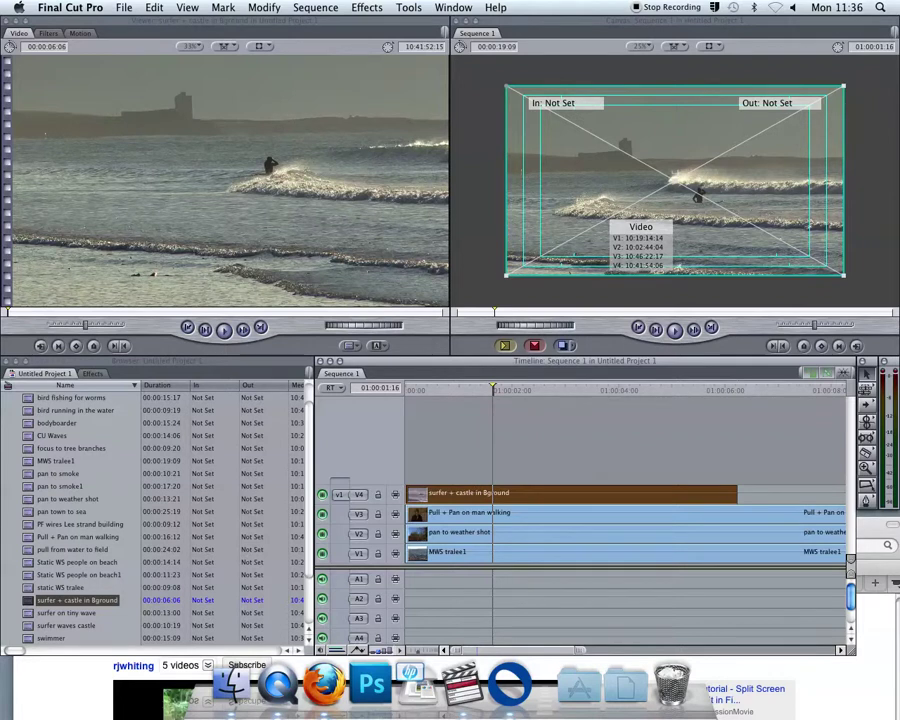
drag(505, 275, 542, 134)
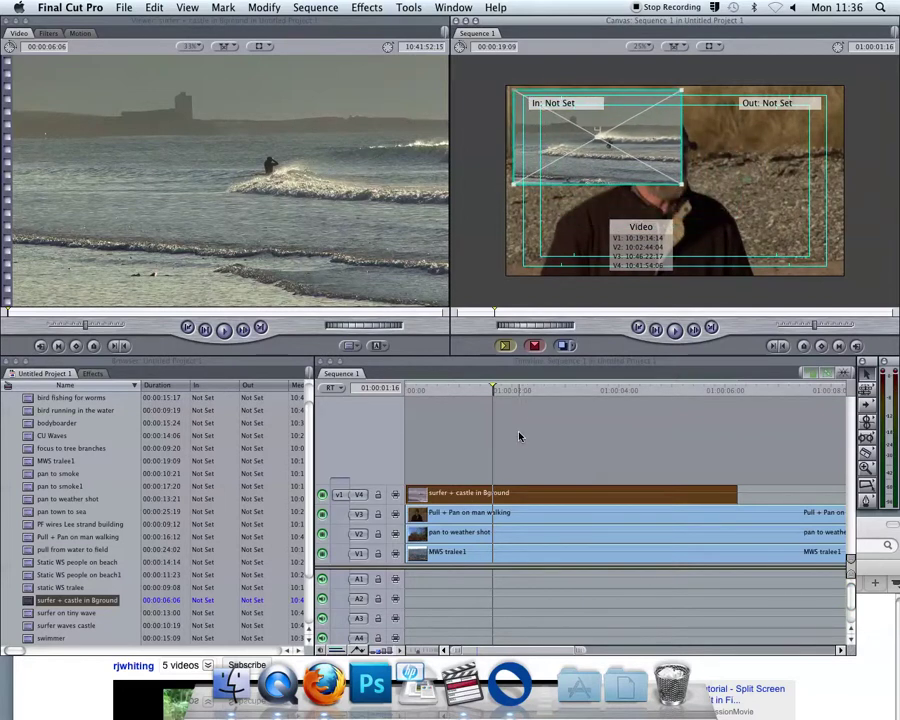
Set the V4 surfer clip's Scale to 50 and its Center to -360, -270
double_click(470, 493)
click(79, 34)
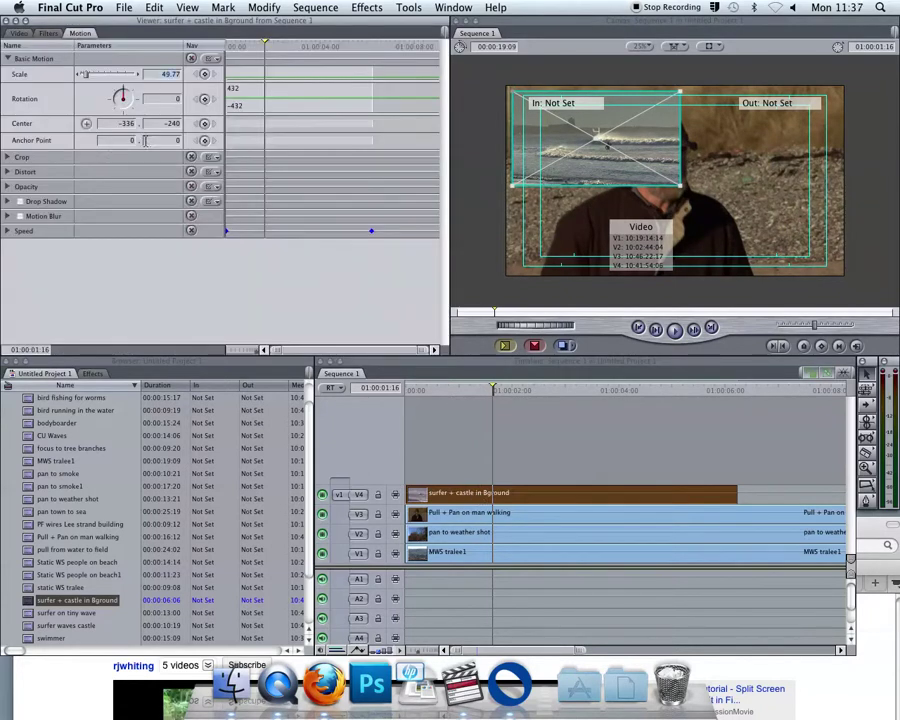
text(50)
key(Return)
drag(551, 136, 547, 132)
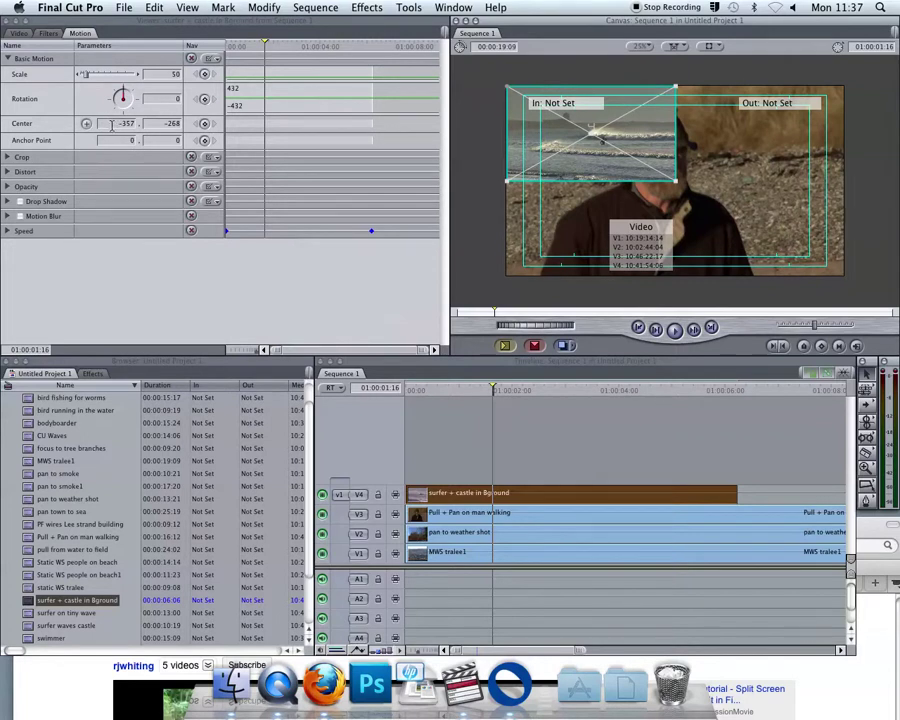
click(112, 123)
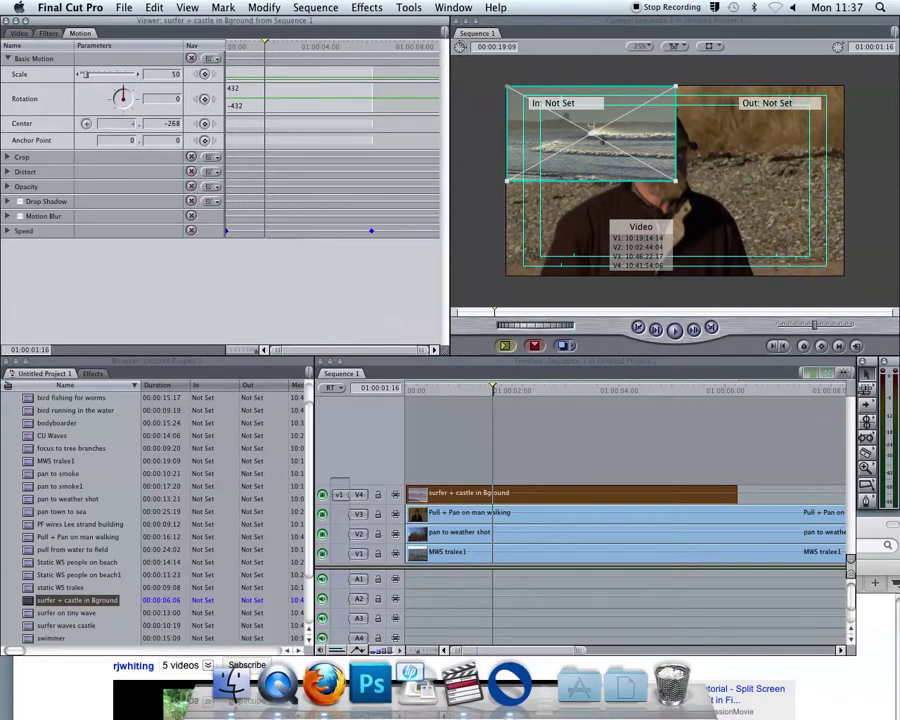
key(Return)
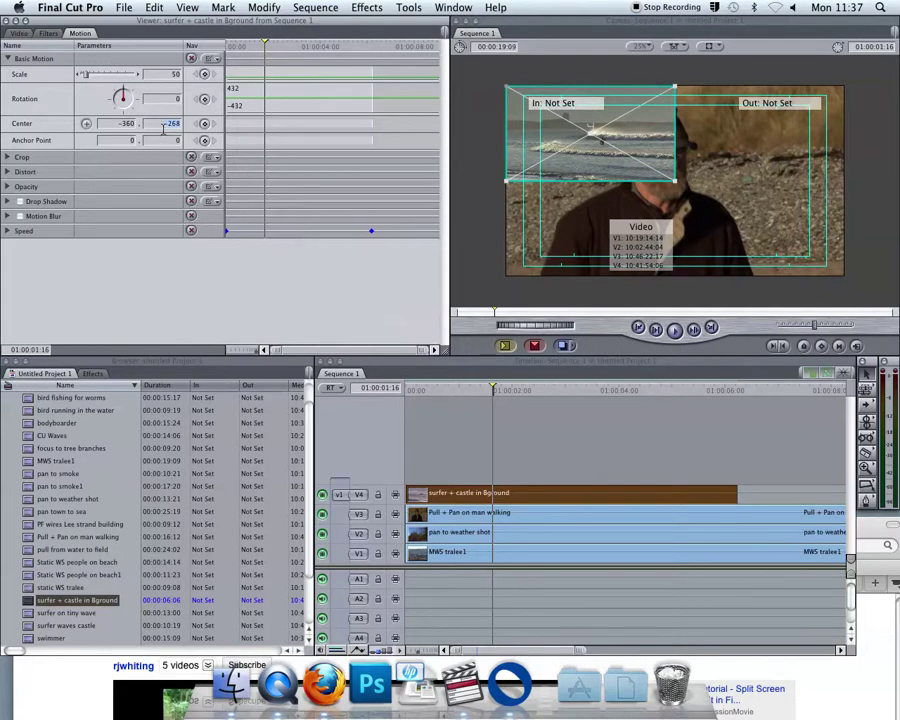
text(-)
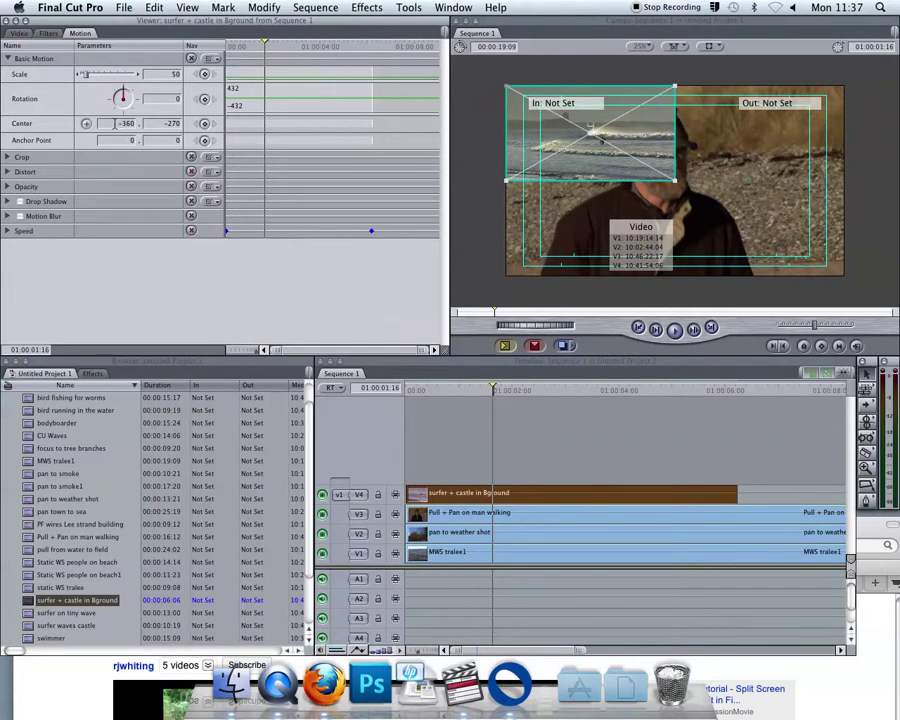
Set the Center of the V3 clip Pull + Pan on man walking to 360, 270 and its Scale to 50
click(512, 515)
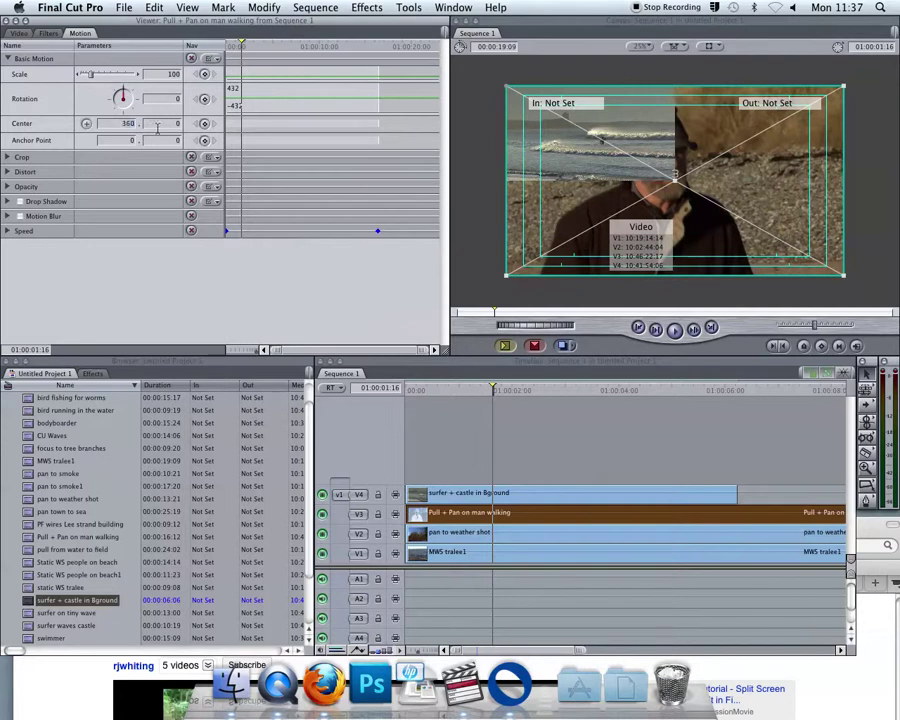
key(Return)
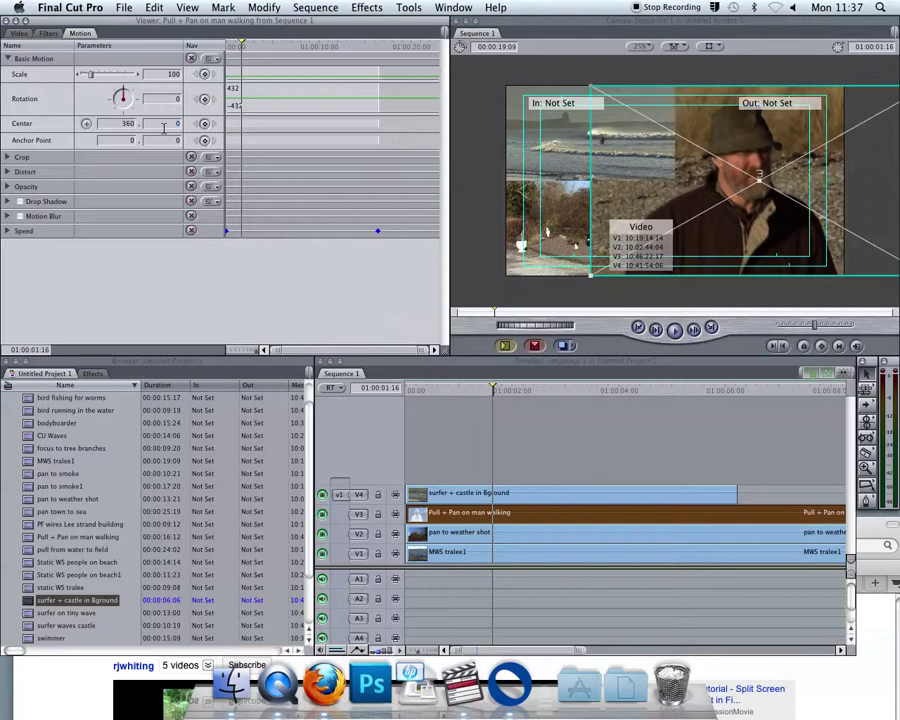
text(27)
key(Return)
click(164, 76)
text(50)
key(Return)
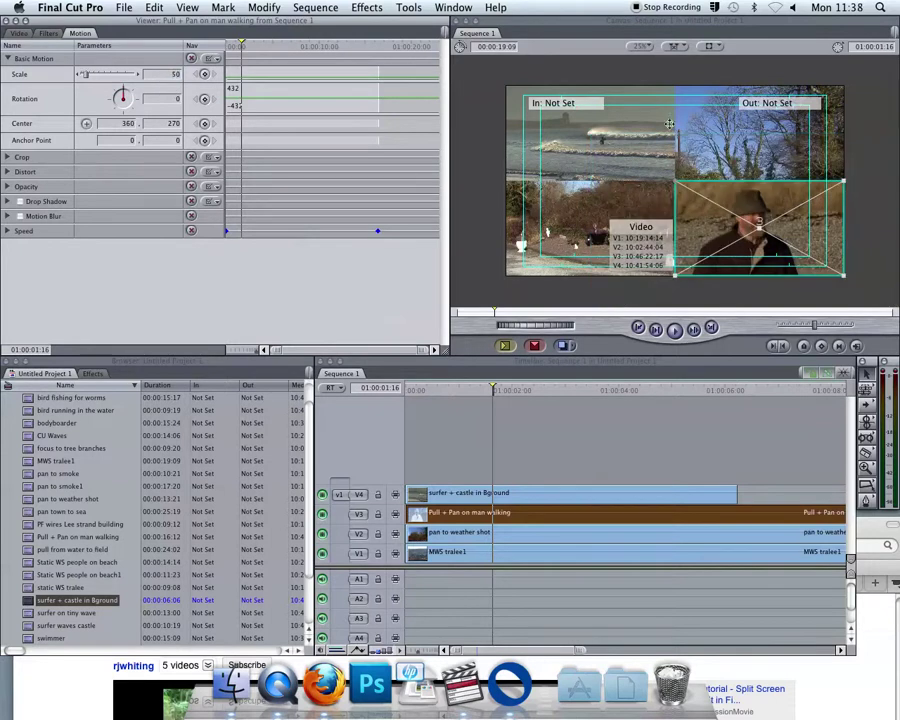
Set the Center of the V2 clip pan to weather shot to 360, -270 and its Scale to 50
click(506, 538)
double_click(506, 538)
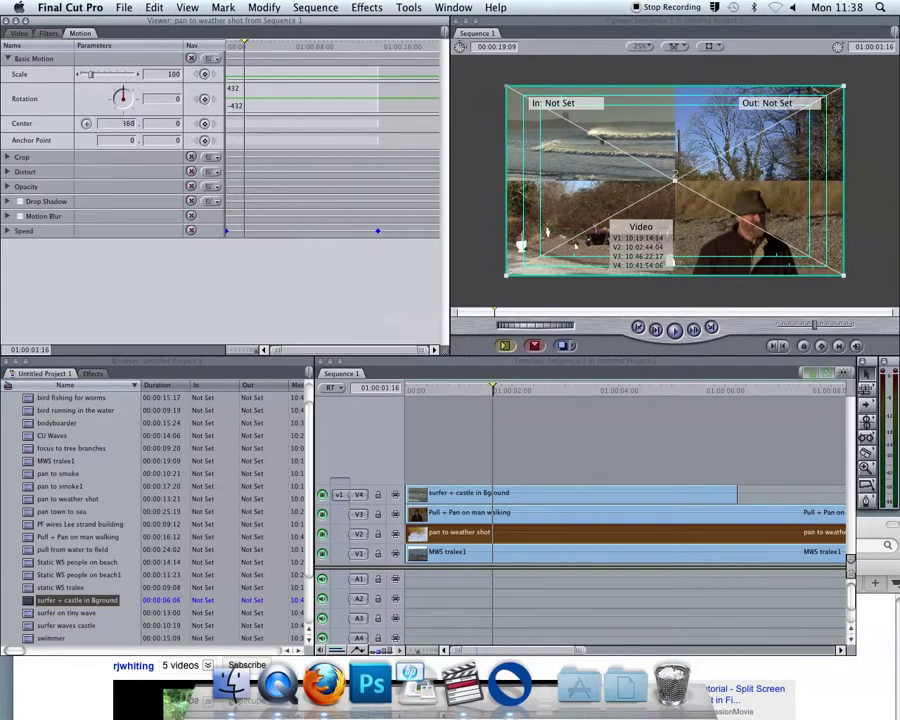
key(Return)
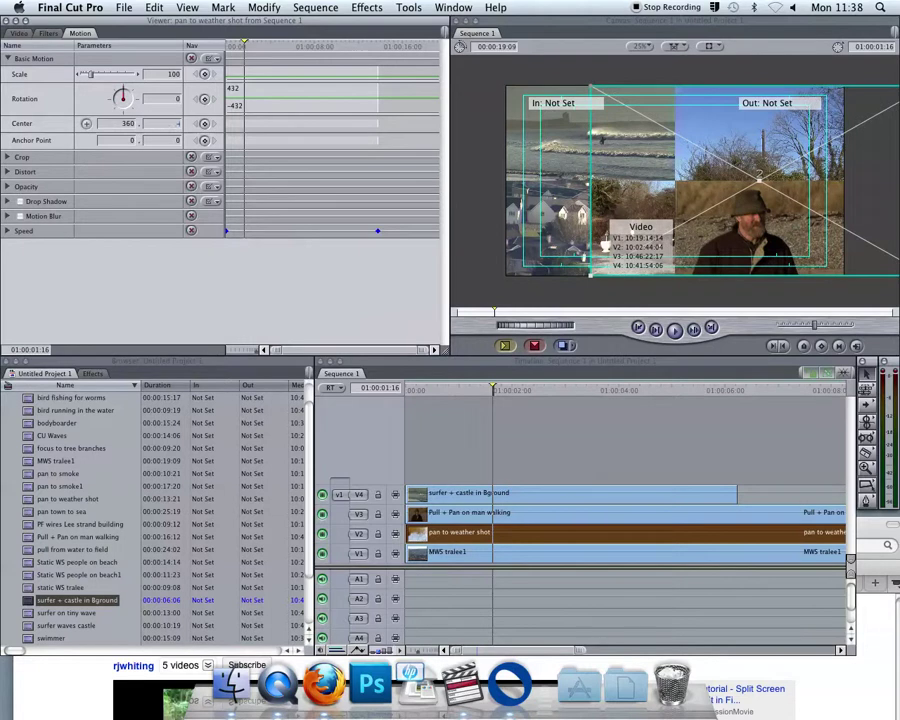
text(-270)
key(Return)
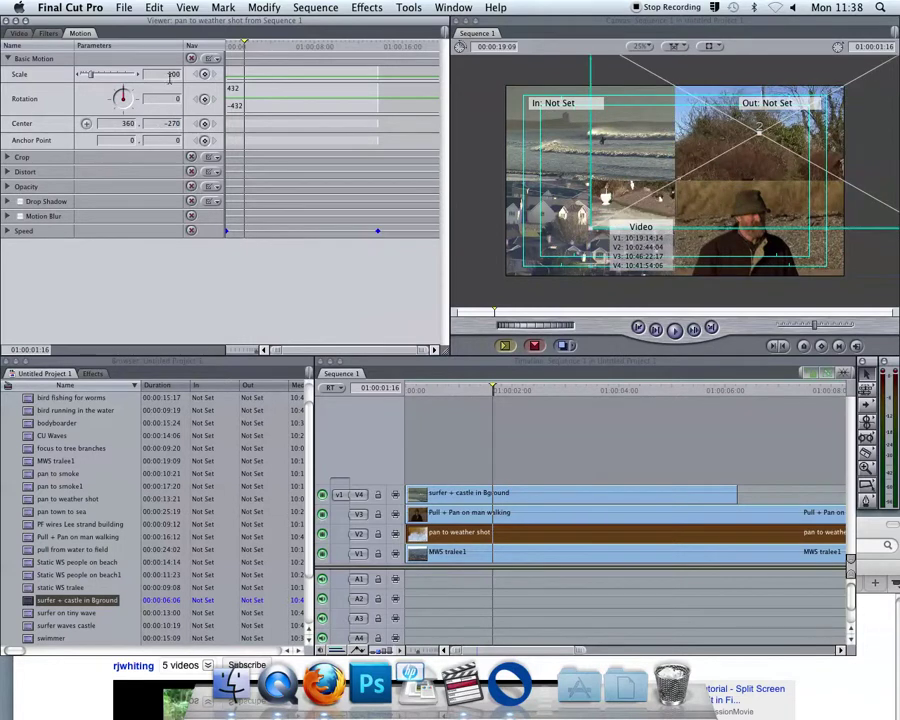
text(50)
key(Return)
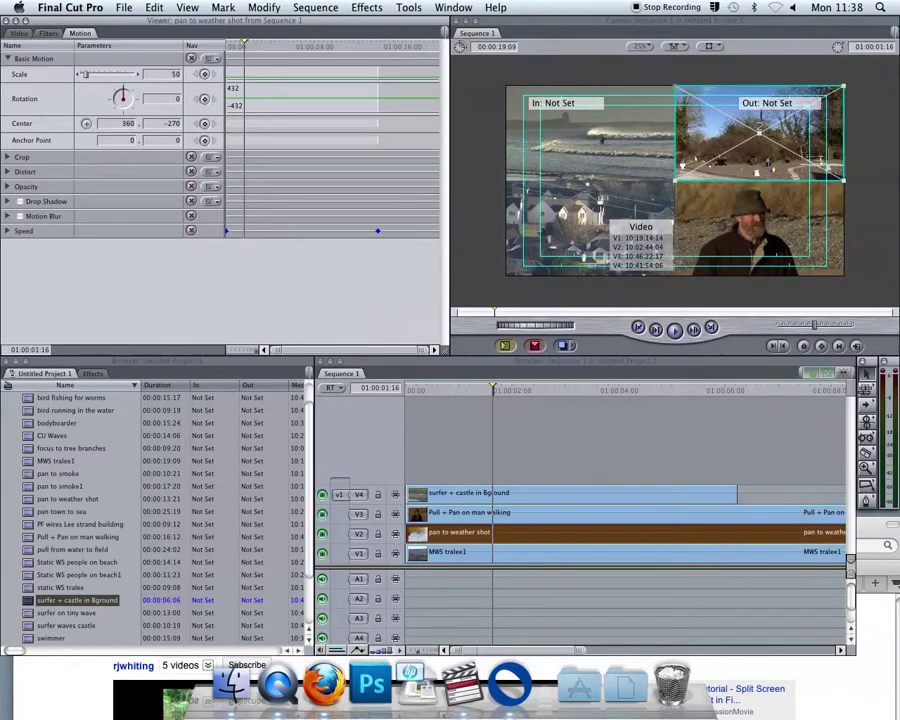
Set the Center of the V1 clip MWS tralee1 to -360, 270 and its Scale to 50
click(457, 553)
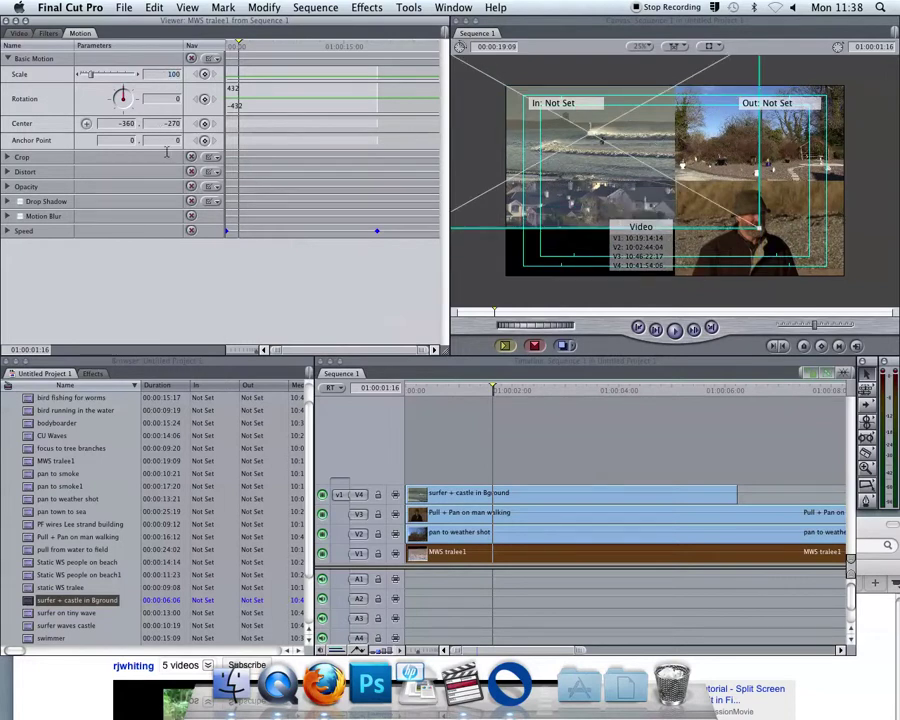
text(270)
key(Return)
double_click(160, 75)
text(50)
key(Return)
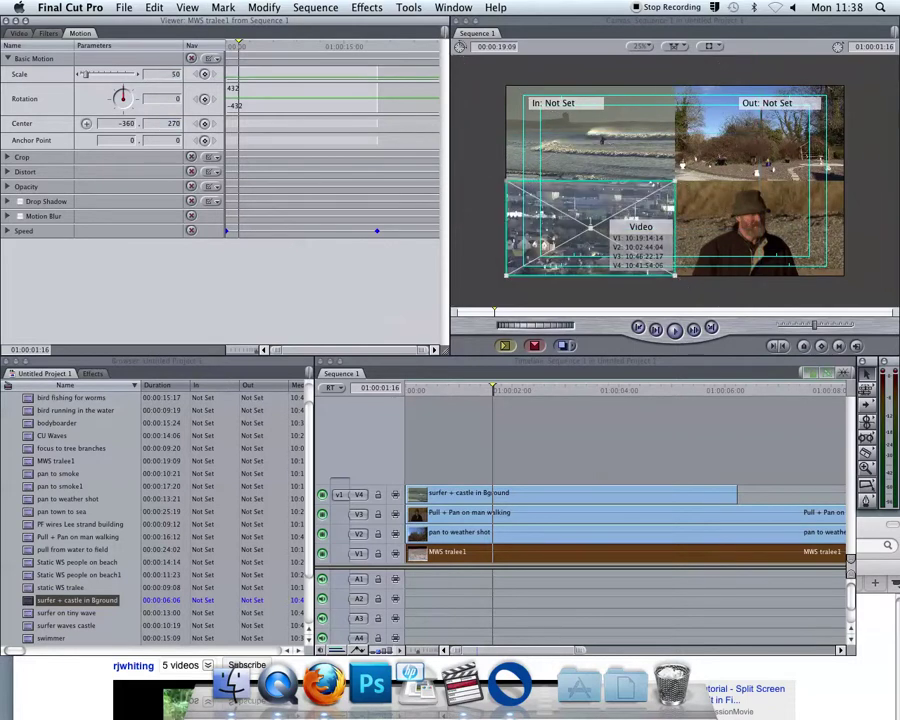
Play the sequence from near its start to review the four-way split screen
click(441, 398)
key(space)
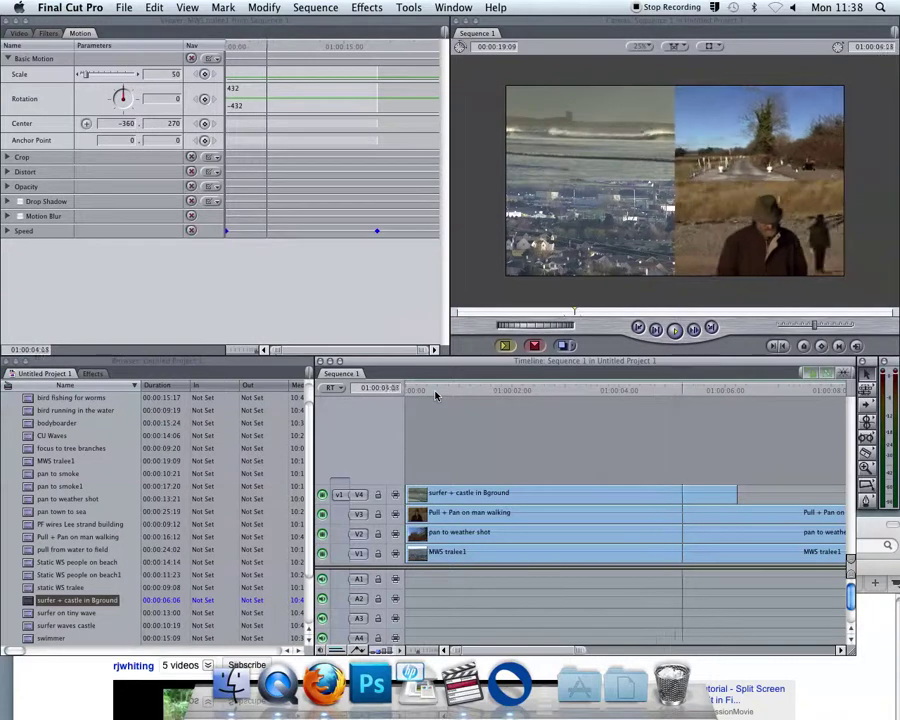
key(space)
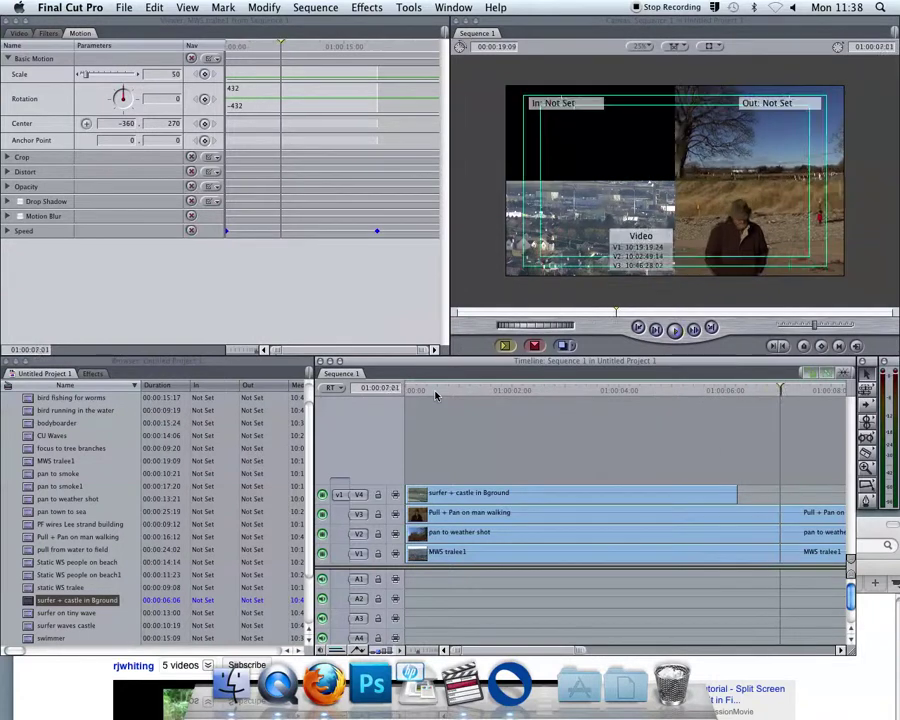
Cut all four stacked clips at 01:00:05:19 and delete everything after the cut so they end together
click(711, 390)
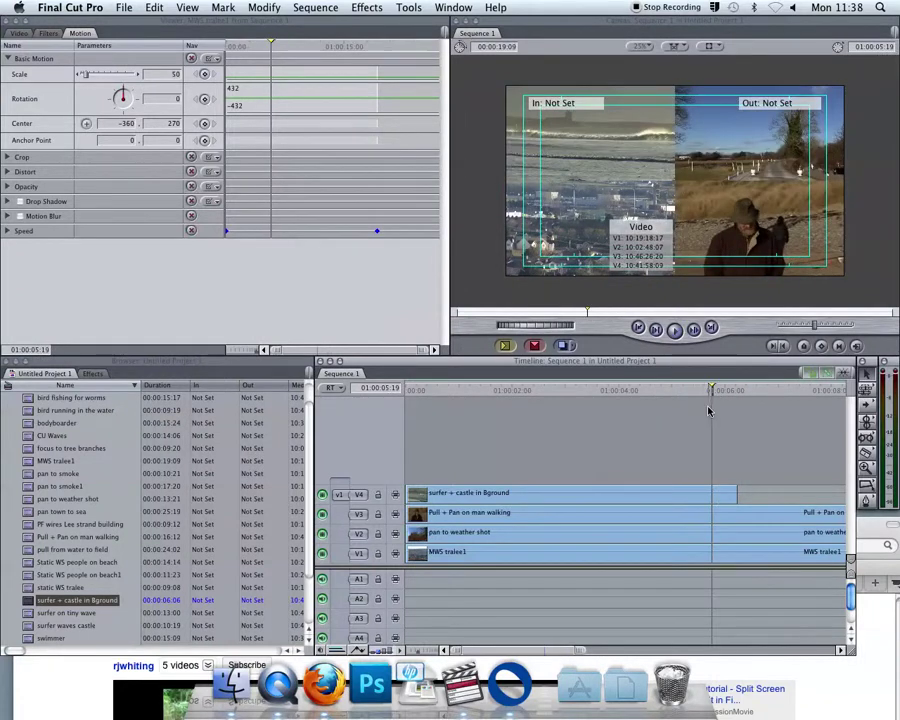
click(713, 497)
key(a)
drag(722, 470, 749, 552)
key(Delete)
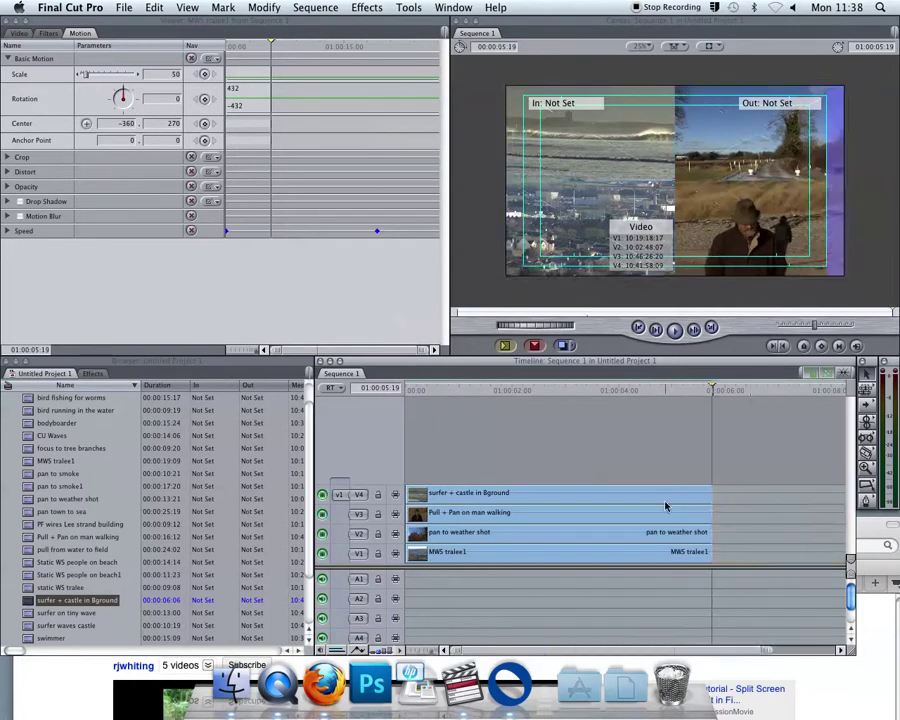
Set the Scale of the V4 clip surfer + castle in Bground to 47
click(530, 493)
double_click(530, 493)
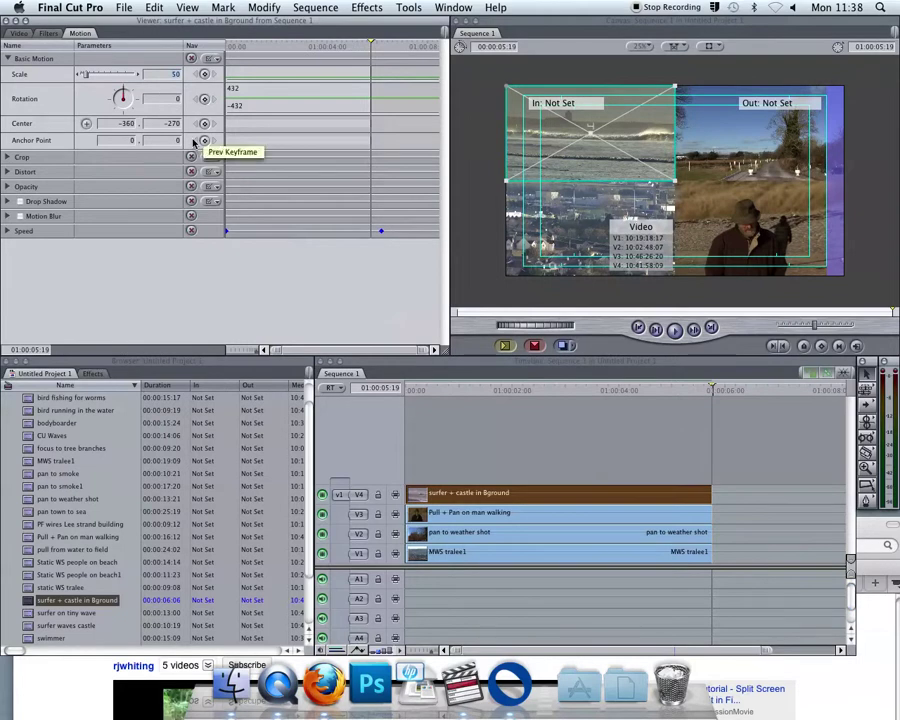
text(47)
key(Return)
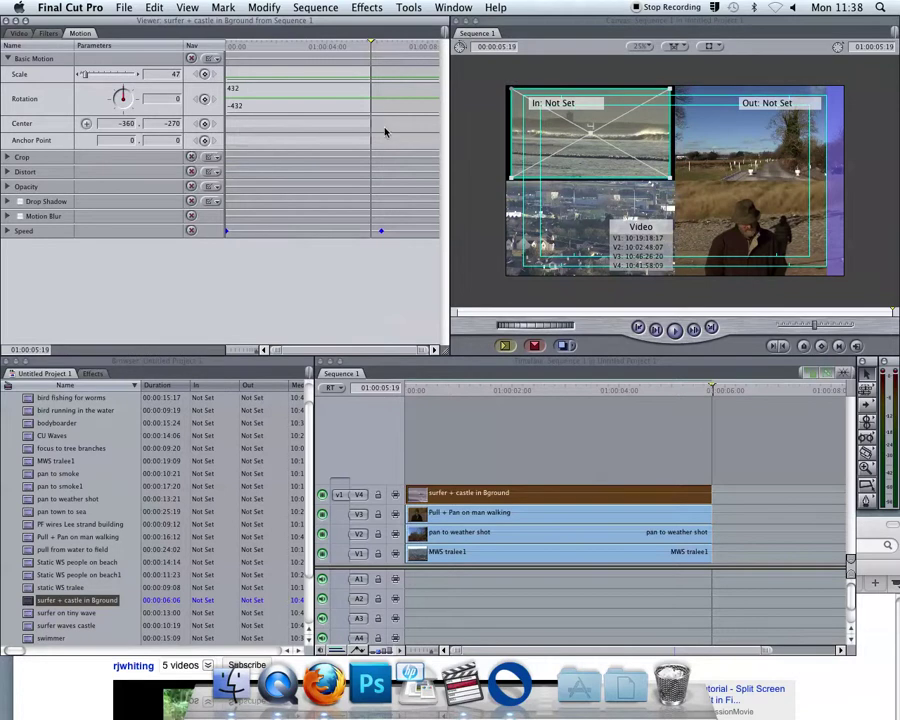
Set the Scale of the V2 clip pan to weather shot to 47
click(709, 147)
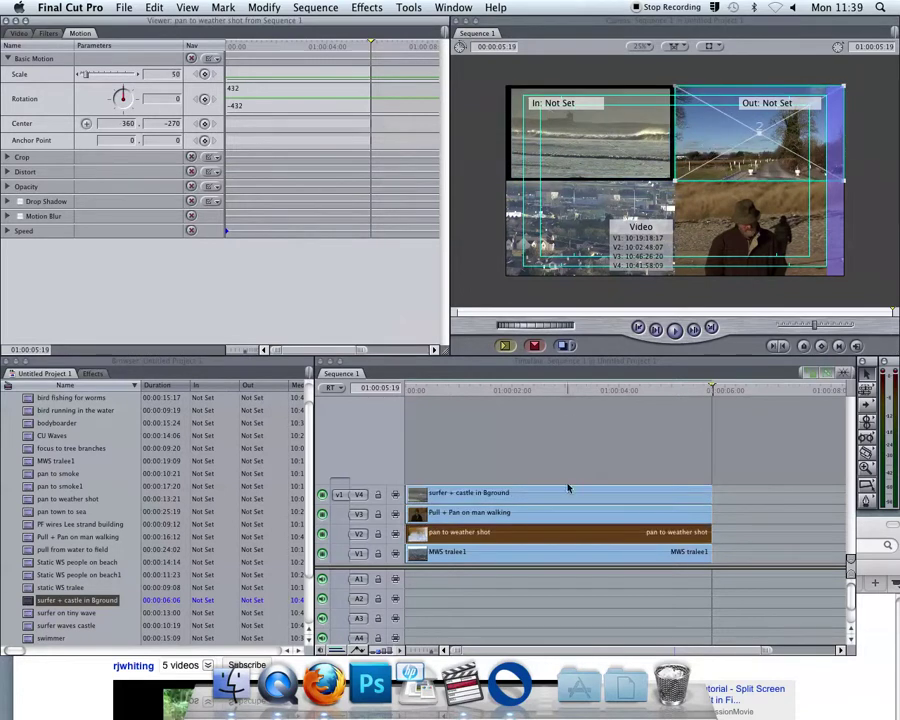
double_click(538, 538)
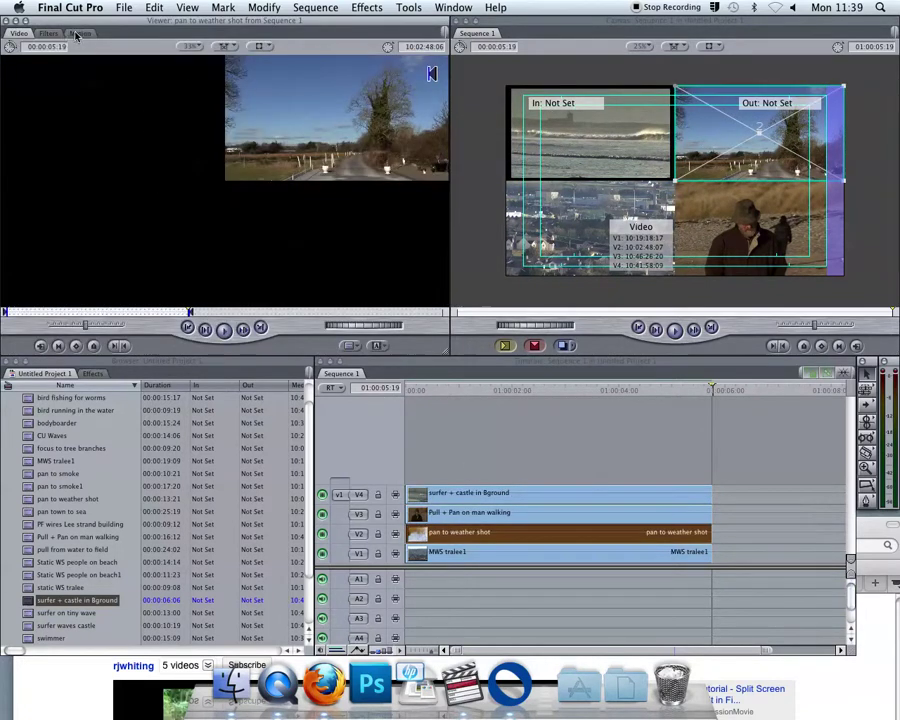
click(79, 33)
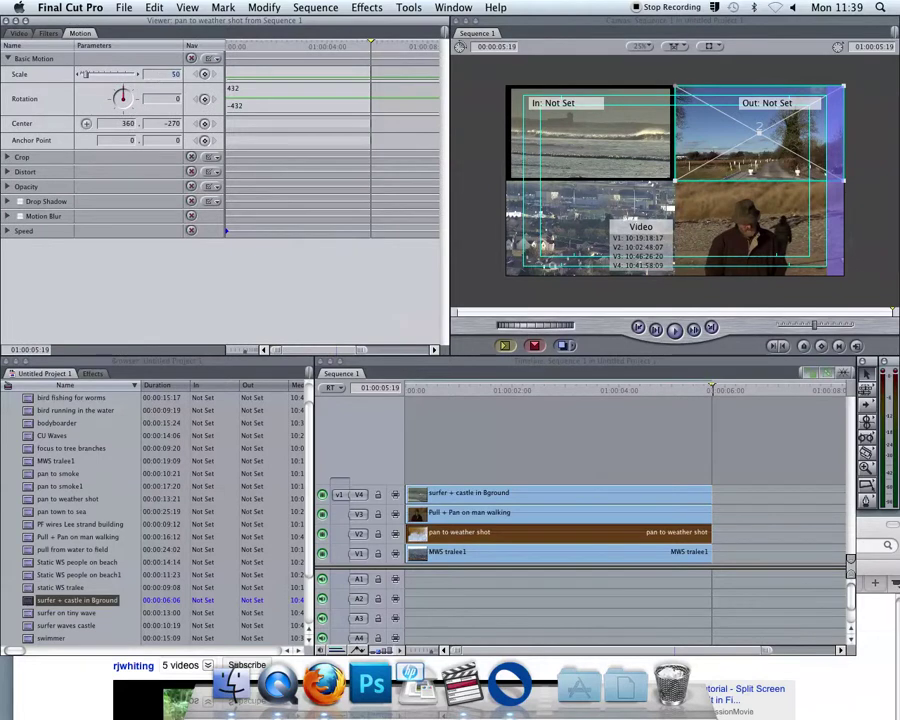
key(Return)
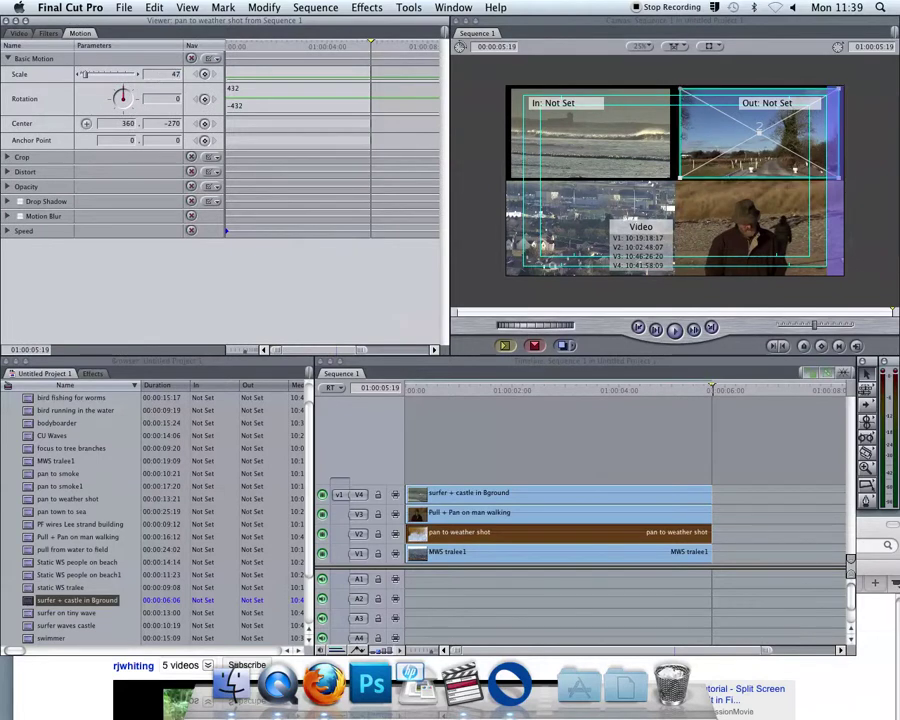
Set the Scale of the V1 clip MWS tralee1 to 47
double_click(500, 557)
click(158, 76)
text(47)
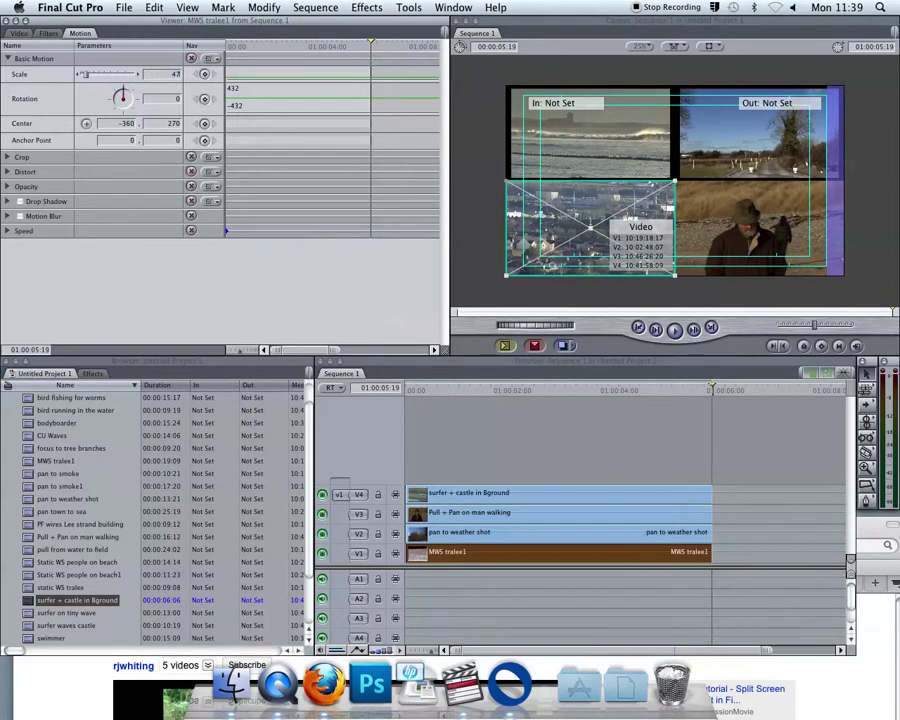
key(Return)
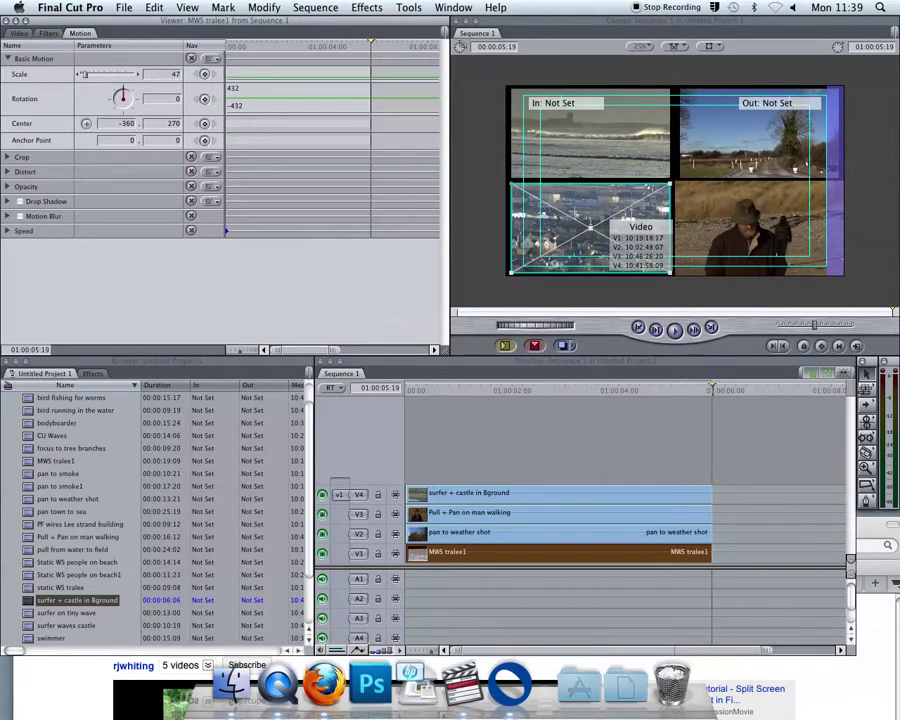
Set the Scale of the V3 clip Pull + Pan on man walking to 47 and clear the clip selection
click(484, 499)
double_click(484, 514)
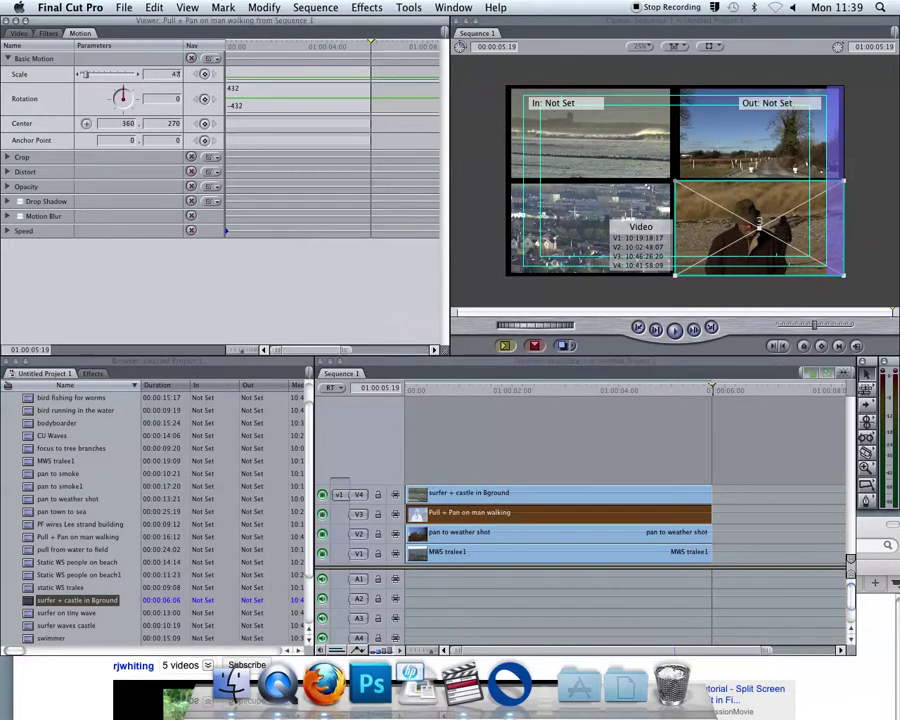
text(47)
key(Return)
click(565, 461)
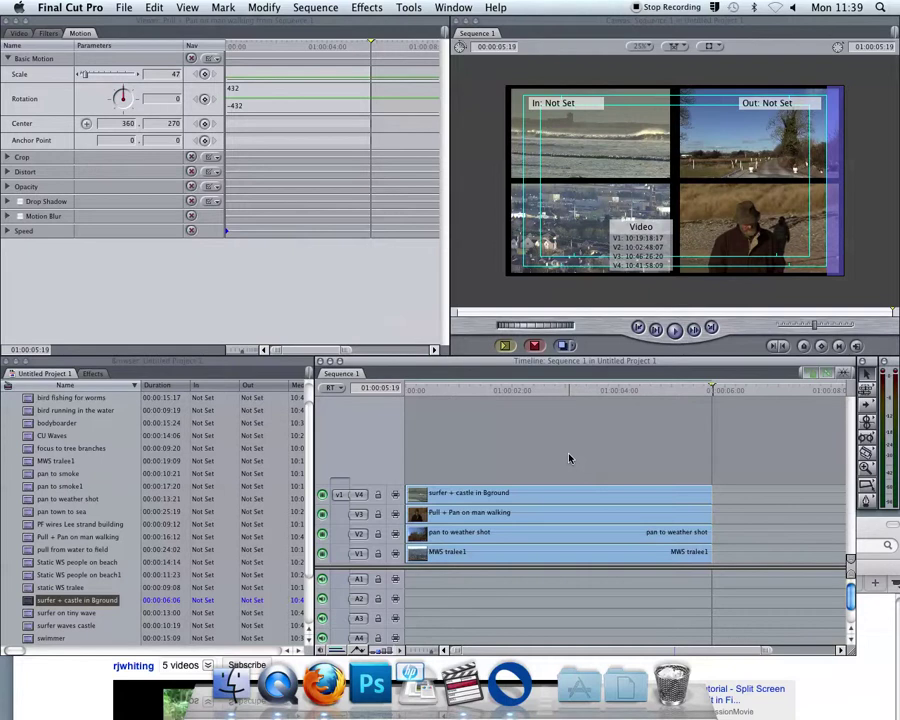
Select each of the four clips in turn and scrub through the sequence to examine the bordered split screen
click(580, 494)
click(541, 515)
click(537, 533)
click(530, 554)
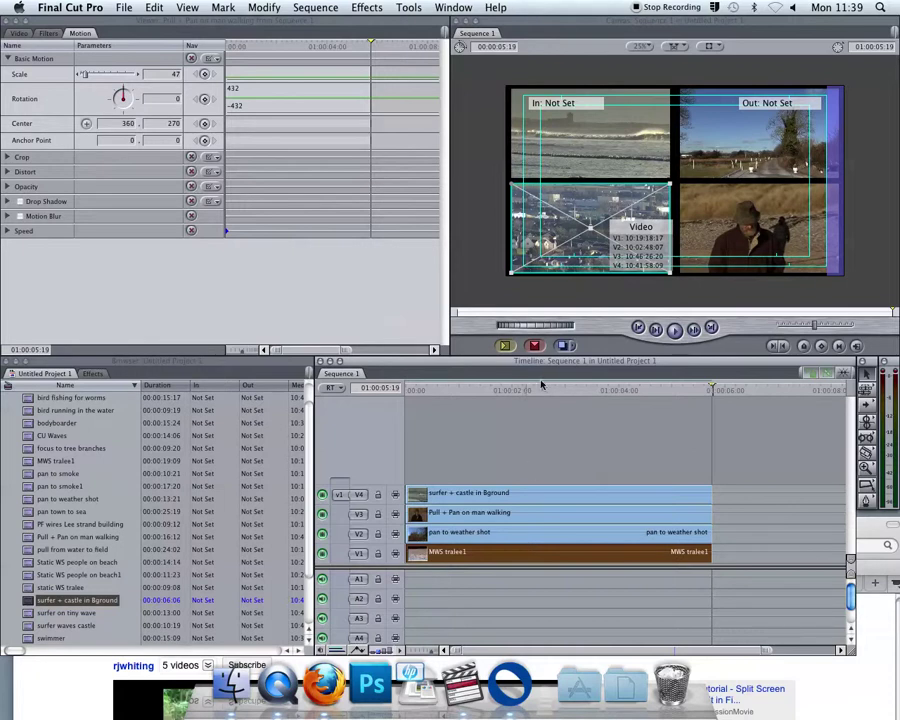
drag(536, 390, 510, 391)
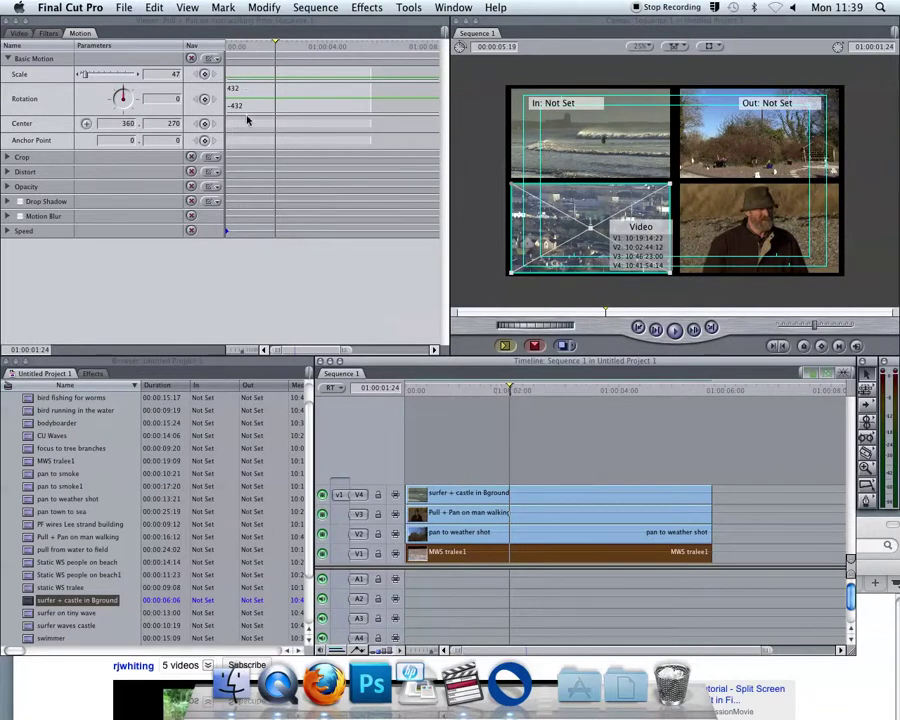
mouse_move(277, 47)
mouse_down()
mouse_move(313, 56)
mouse_move(263, 52)
mouse_move(315, 55)
mouse_move(281, 50)
mouse_up()
click(498, 392)
drag(498, 392, 446, 393)
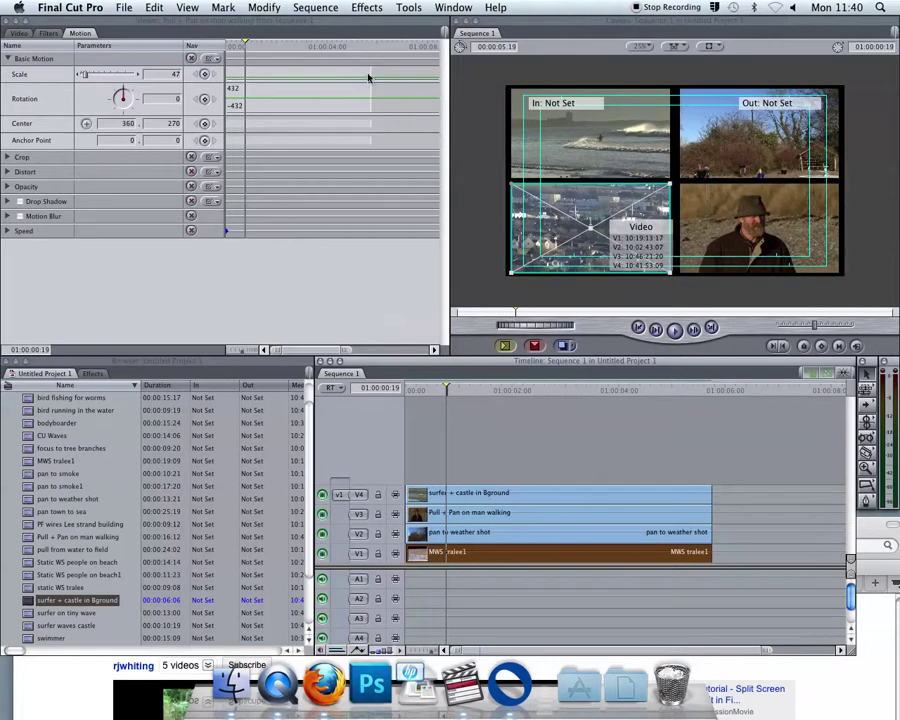
drag(256, 47, 371, 50)
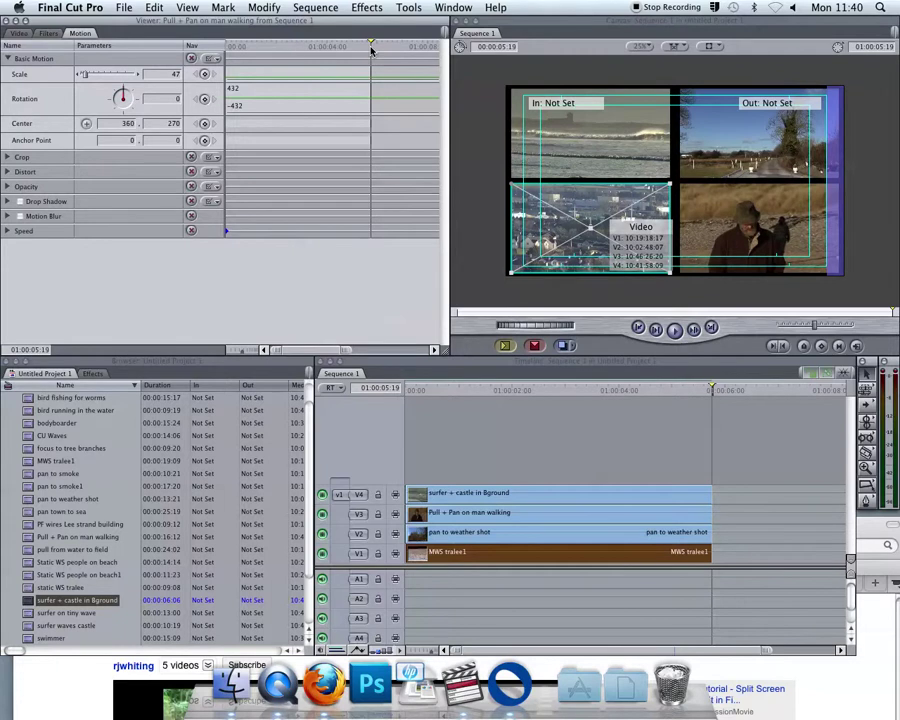
Play the sequence from its start to check the four bordered pictures in motion
drag(462, 393, 408, 393)
key(space)
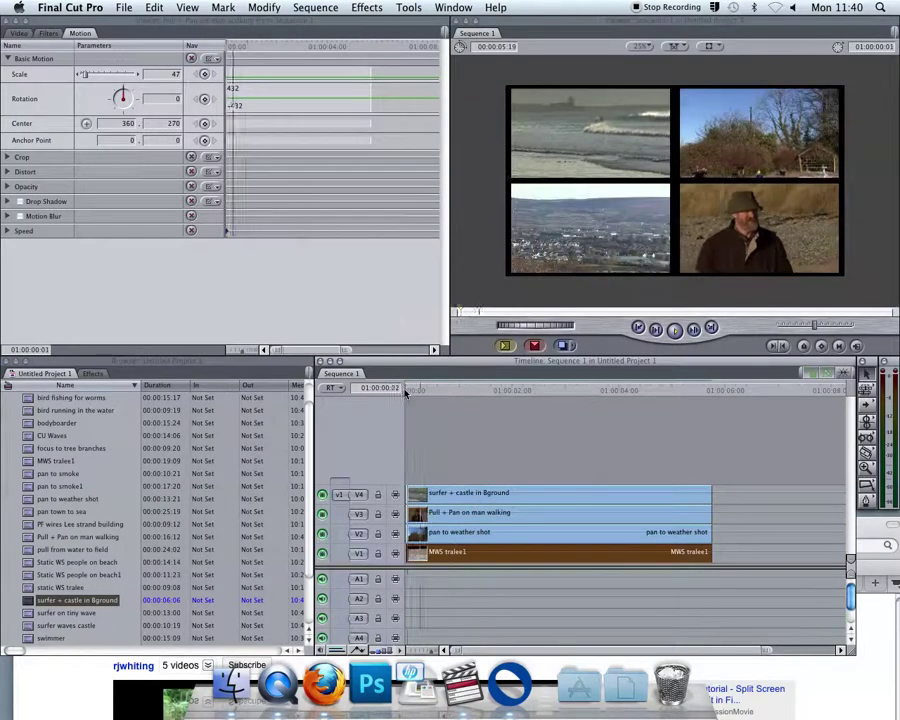
key(space)
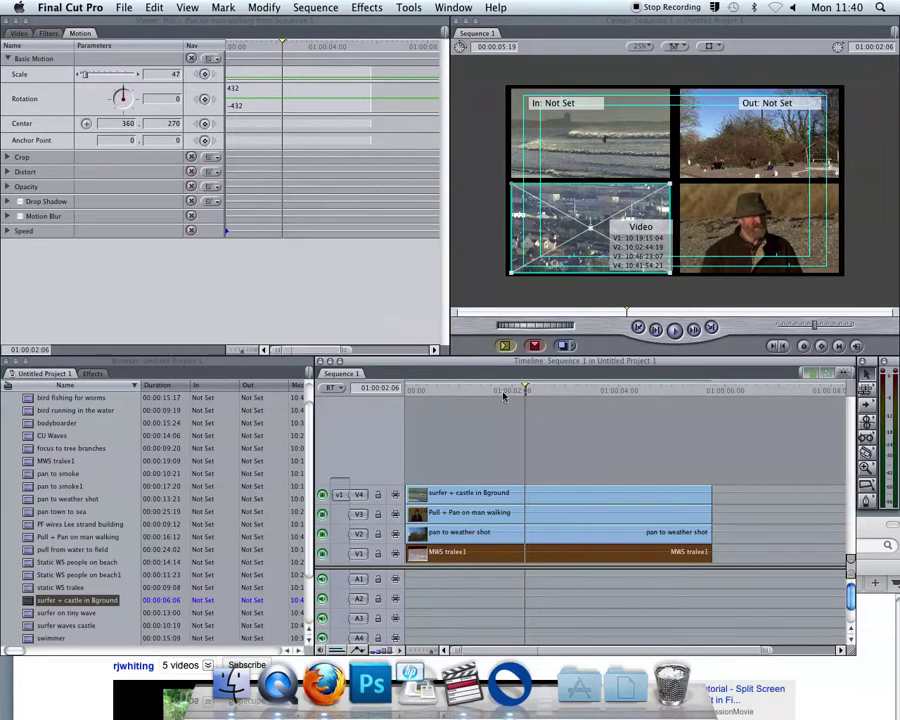
Add Scale and Center keyframes to the V4 clip surfer + castle in Bground at 01:00:02:06
click(546, 494)
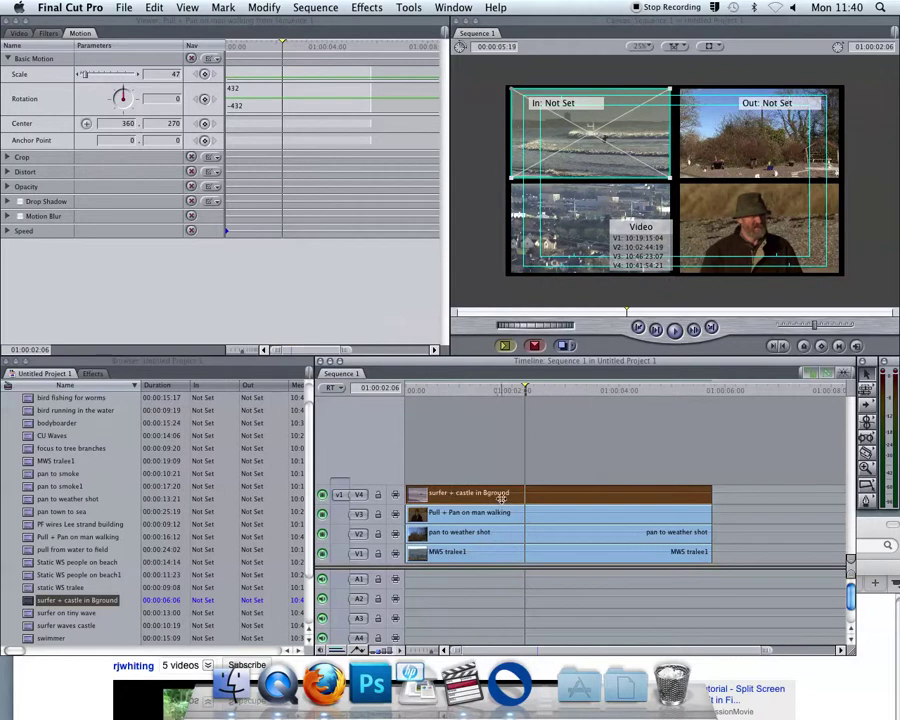
double_click(503, 494)
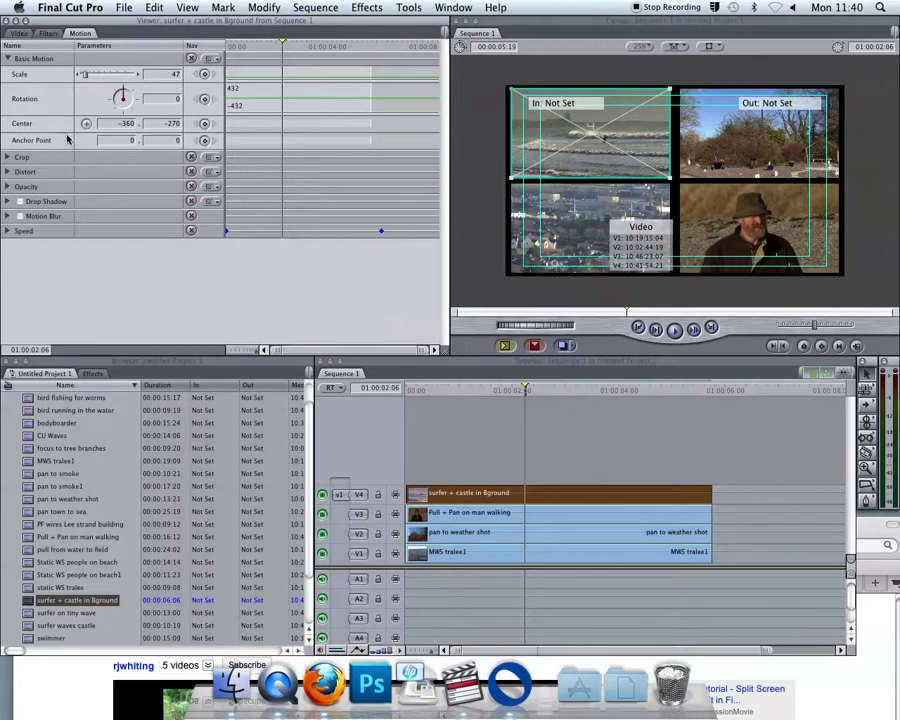
click(205, 124)
Add a second pair of Scale and Center keyframes to the V4 surfer clip at 01:00:04:03
drag(283, 44, 330, 47)
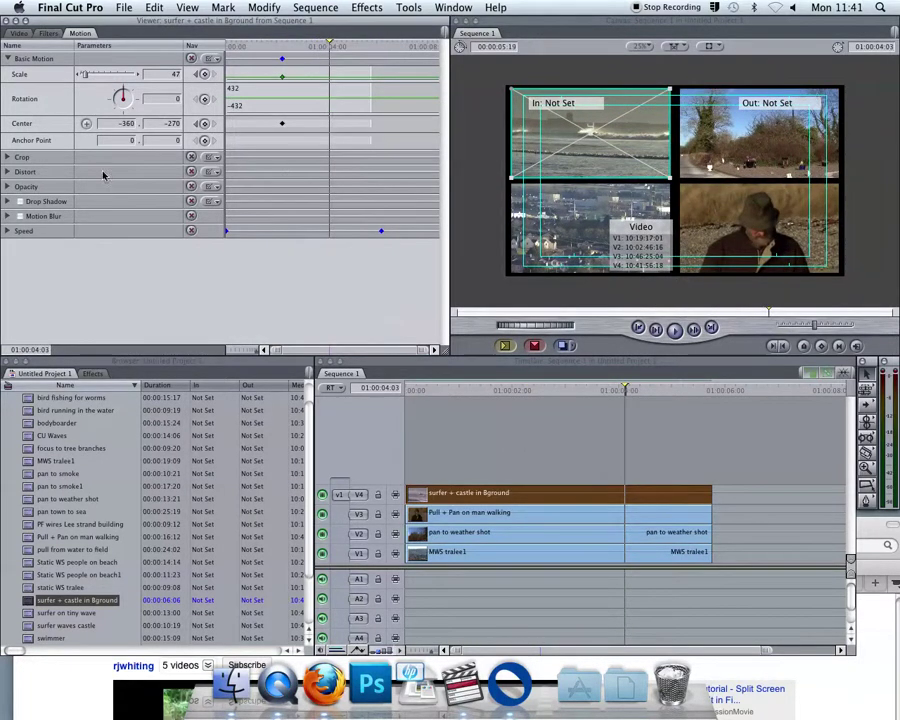
click(205, 75)
click(204, 125)
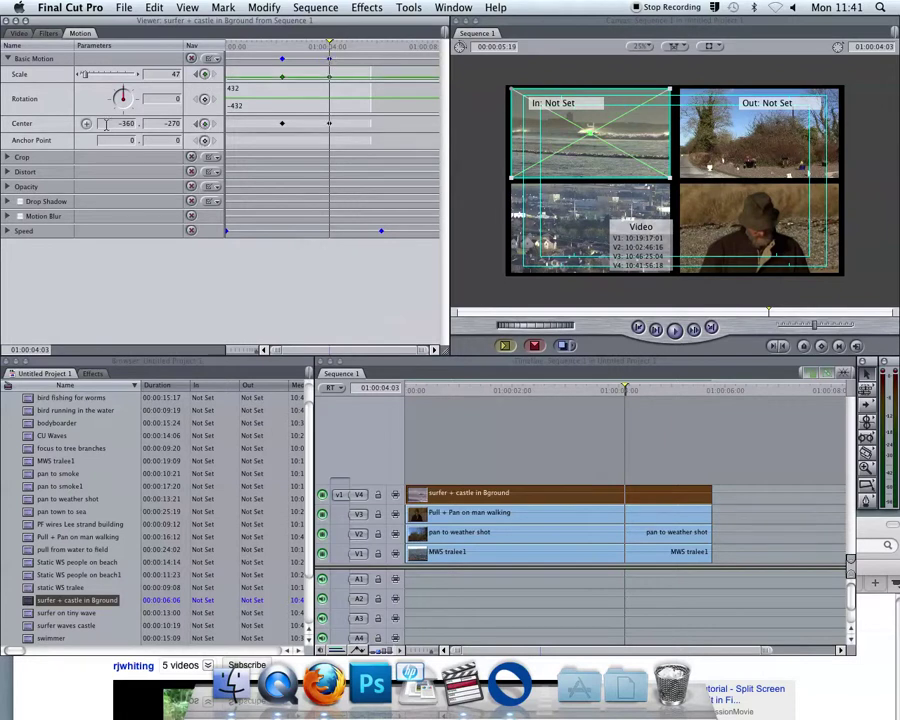
Set the V4 surfer clip's Center to 0, 0 and its Scale to 100 at the 01:00:04:03 keyframes
text(0)
key(Return)
click(156, 126)
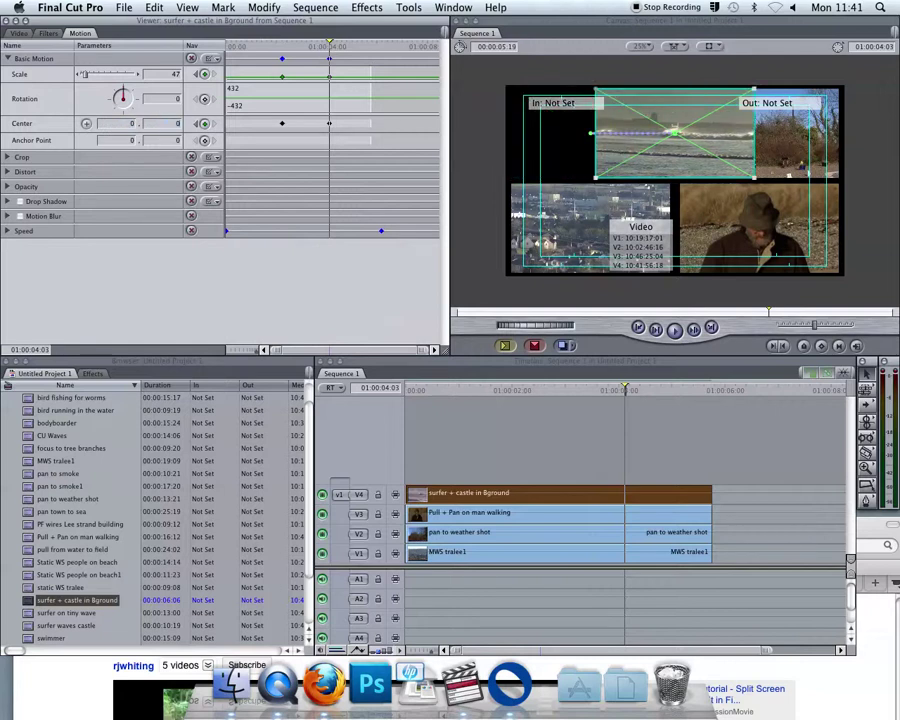
drag(675, 133, 675, 180)
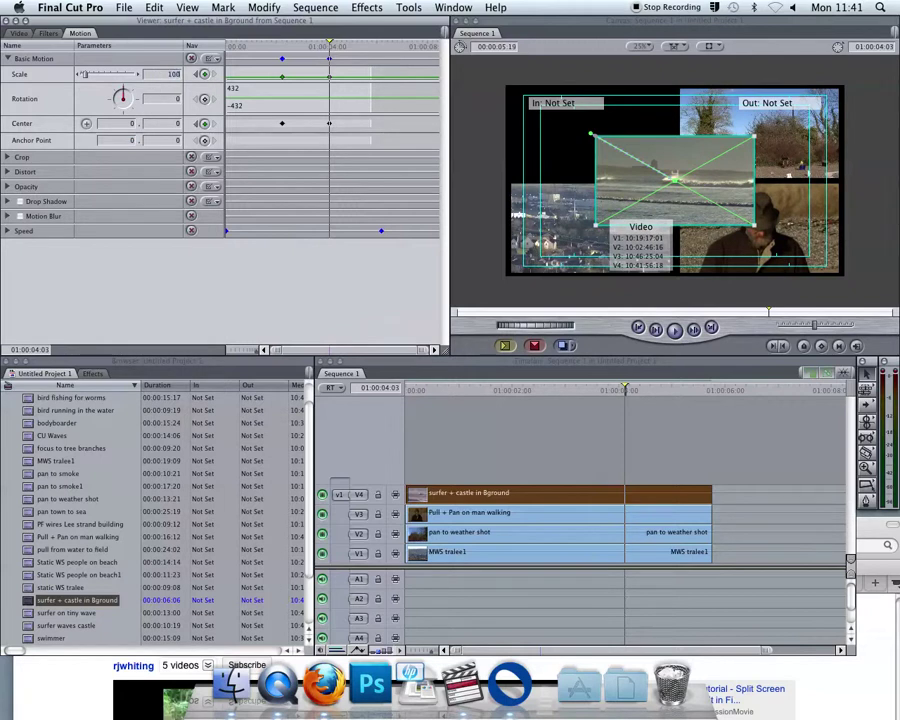
key(Return)
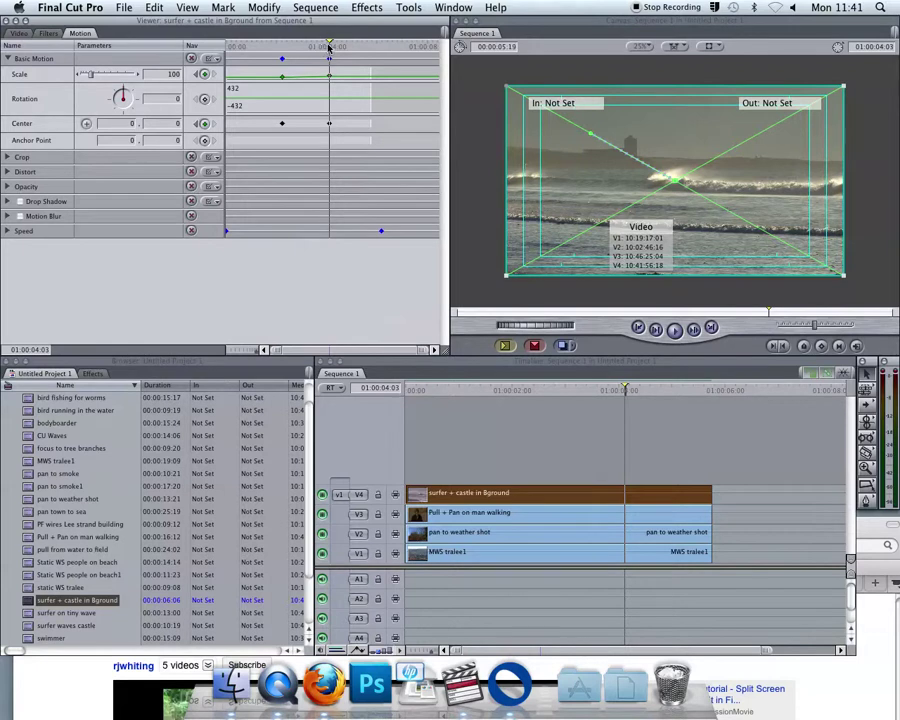
Cut the V3, V2 and V1 clips at the first keyframe, 01:00:02:06, and delete their remaining parts
drag(330, 45, 283, 58)
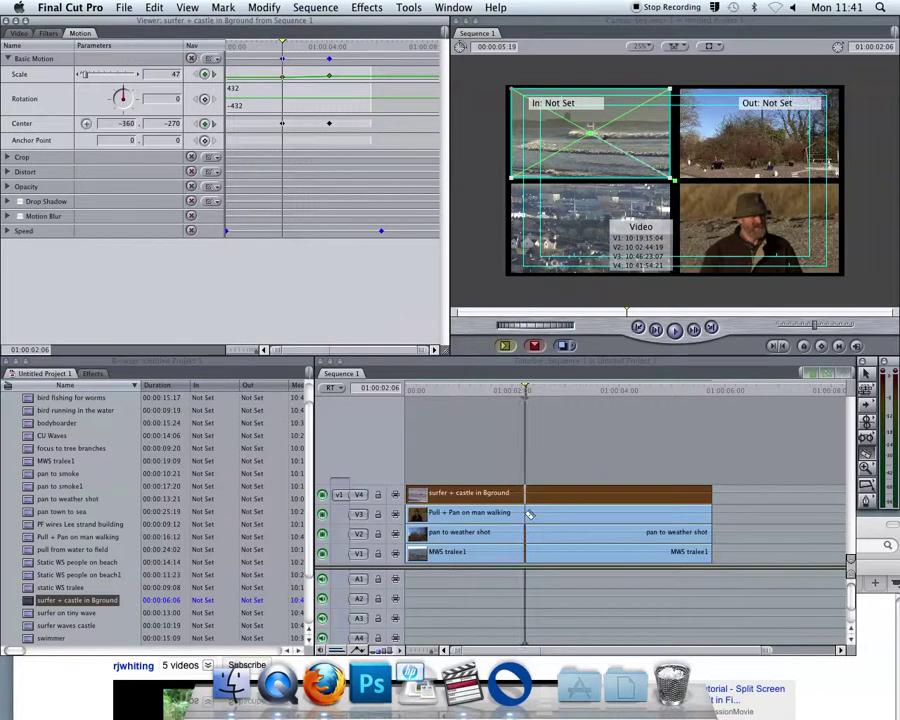
click(525, 513)
click(525, 532)
click(525, 552)
key(a)
drag(732, 517, 672, 555)
key(Delete)
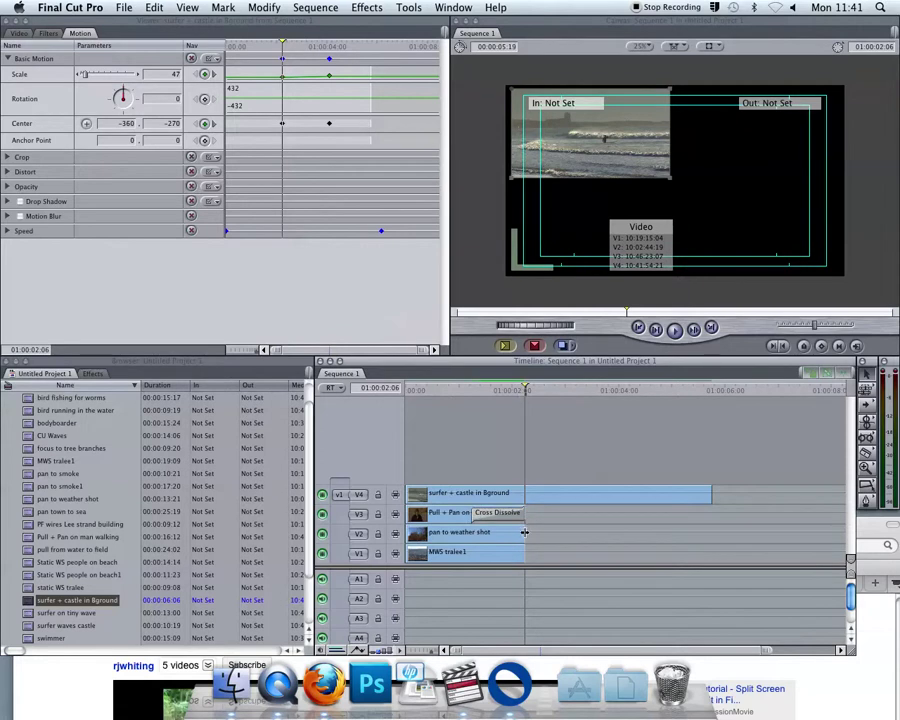
Place a shortened Cross Dissolve at the ends of the V3, V2 and V1 clips and play back the transition
drag(477, 513, 514, 514)
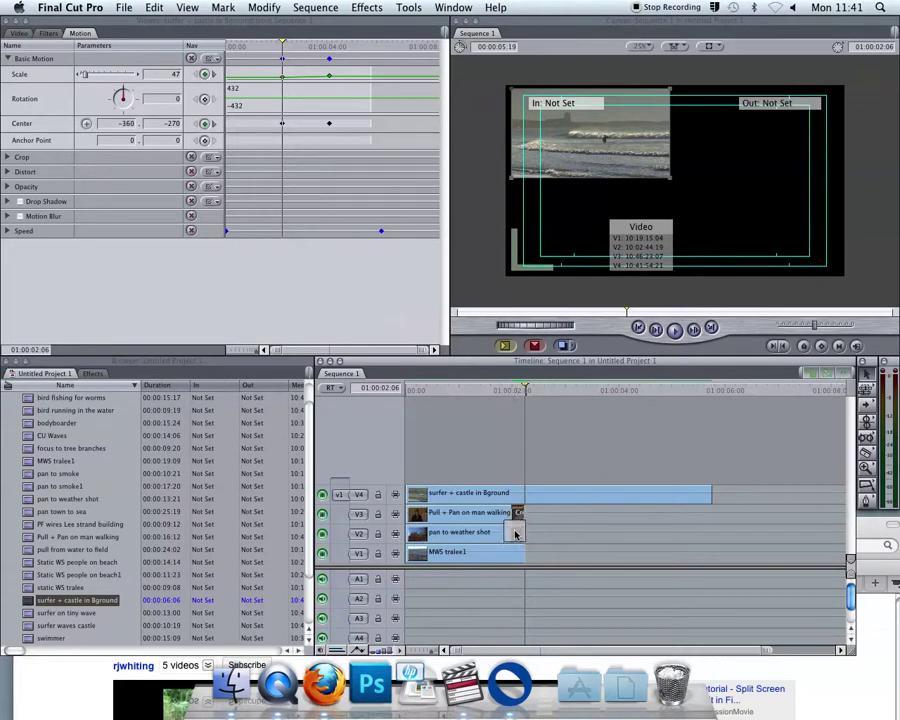
drag(517, 536, 516, 557)
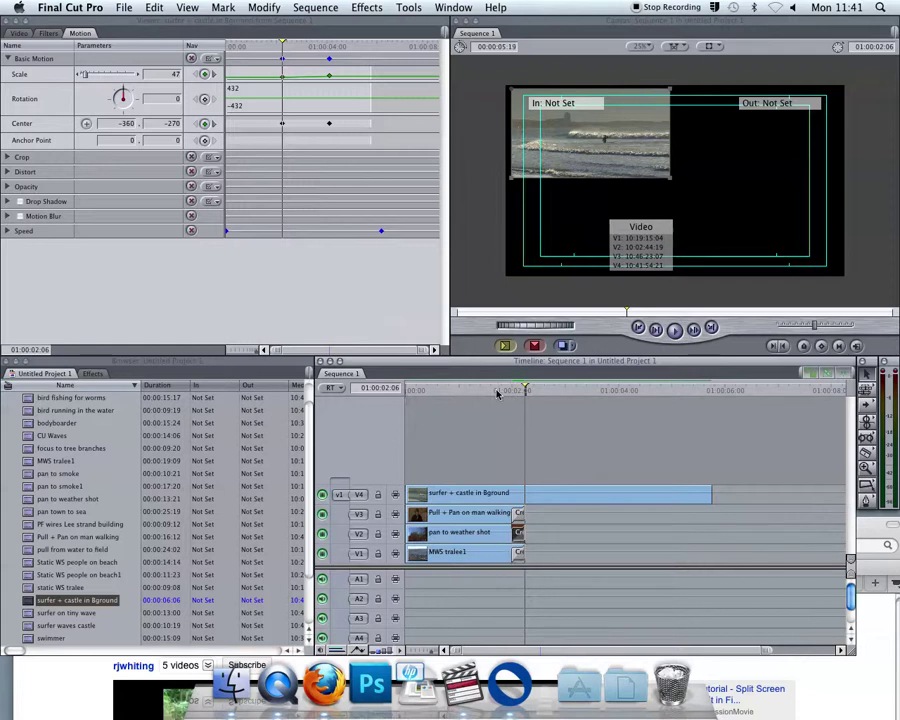
click(498, 390)
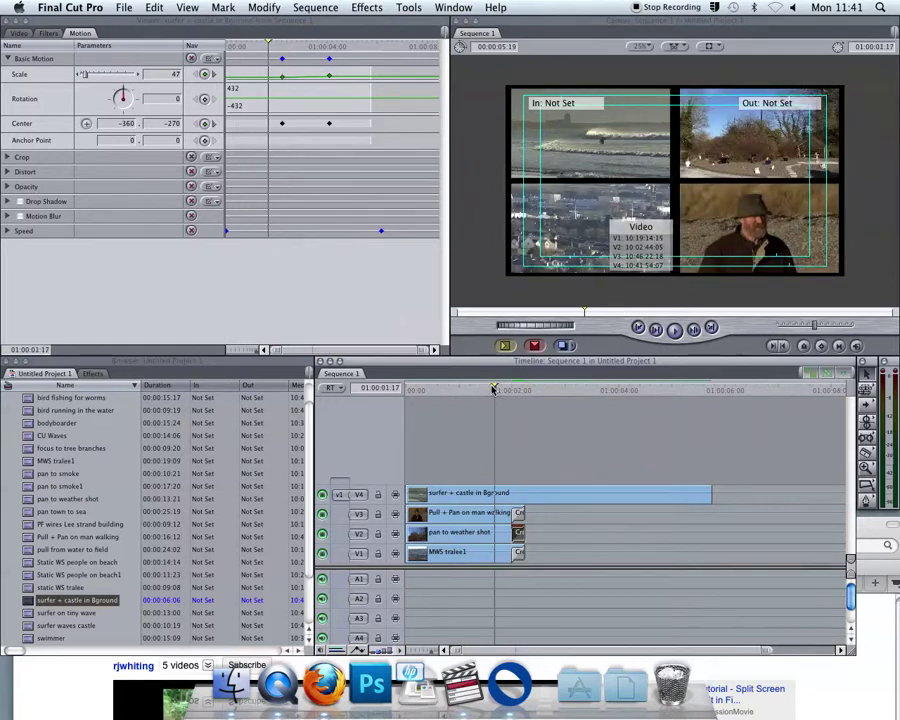
key(space)
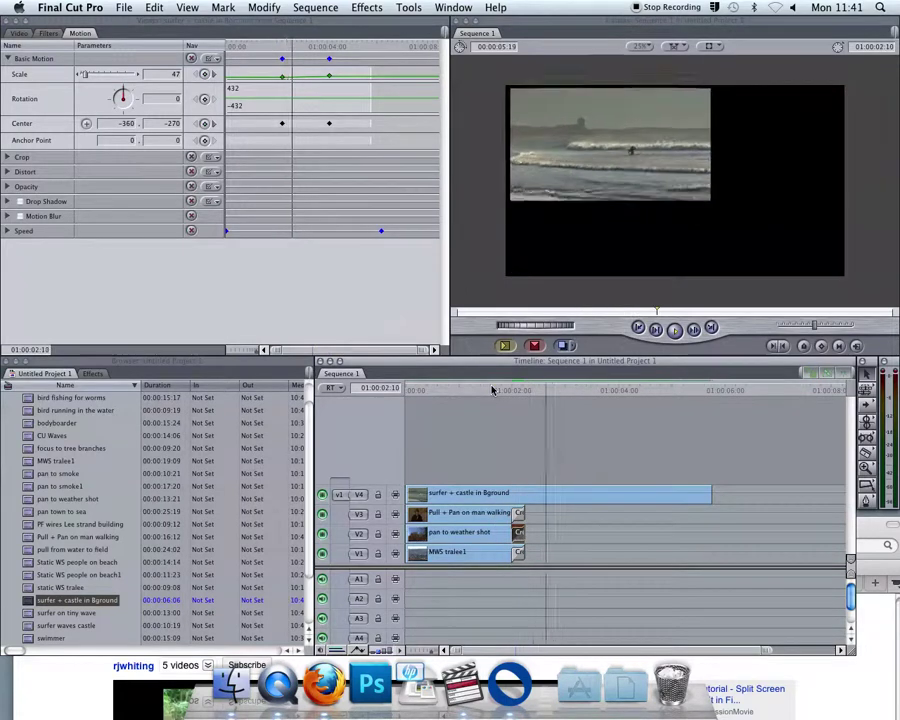
key(space)
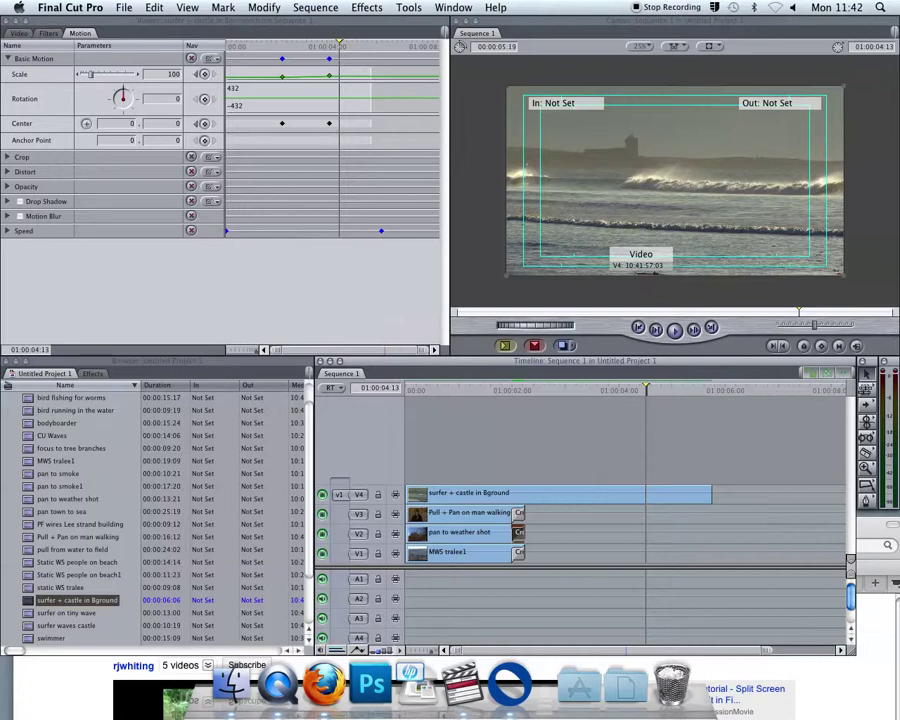
Move the V4 surfer clip's second Center and Scale keyframes earlier to about 01:00:03:10 and play the faster move
drag(329, 124, 314, 125)
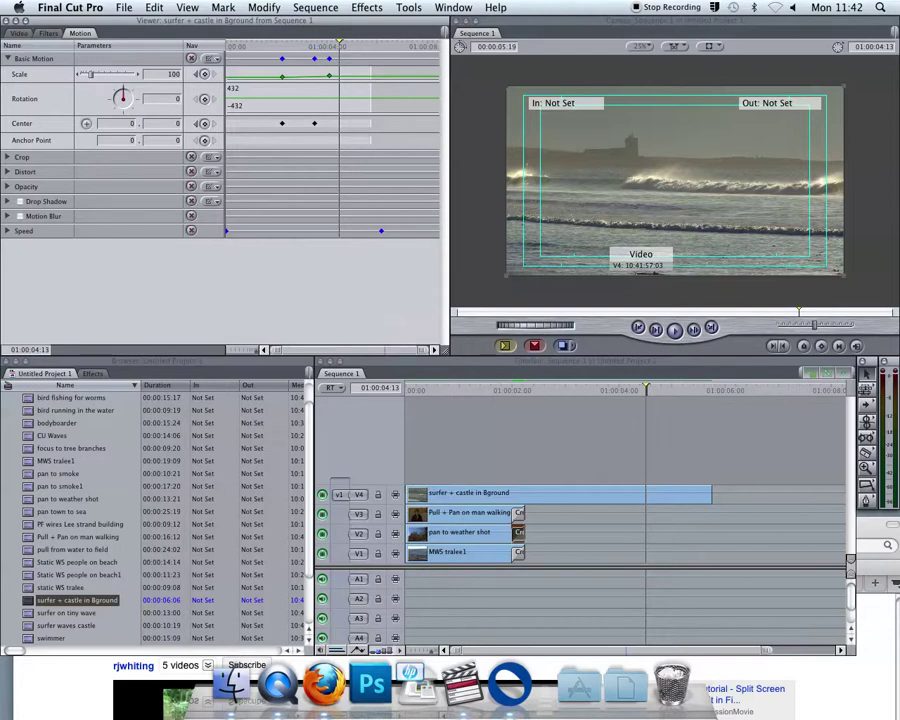
drag(327, 75, 291, 48)
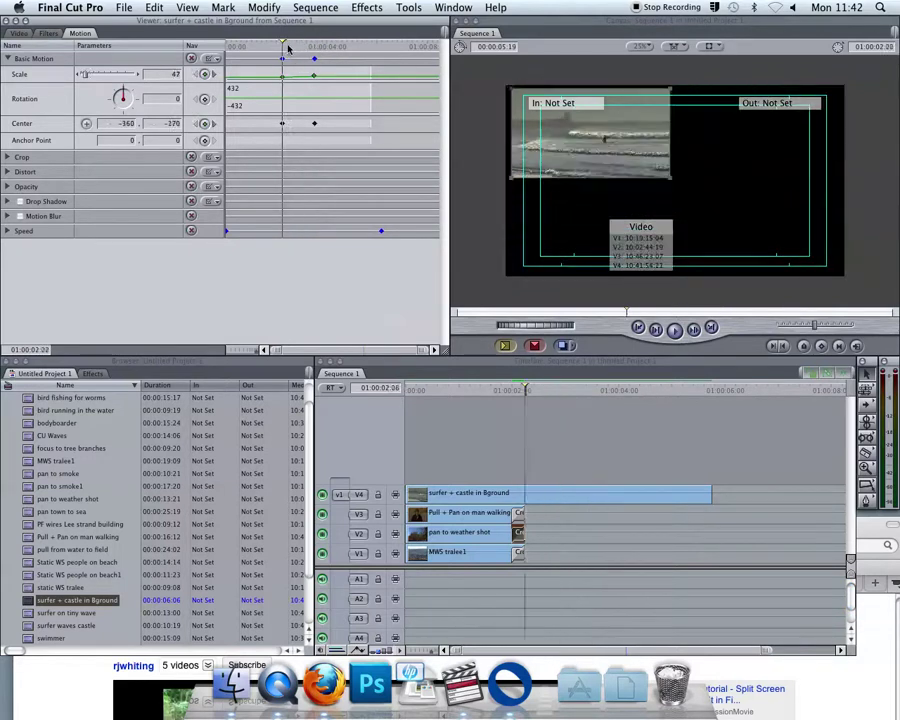
key(space)
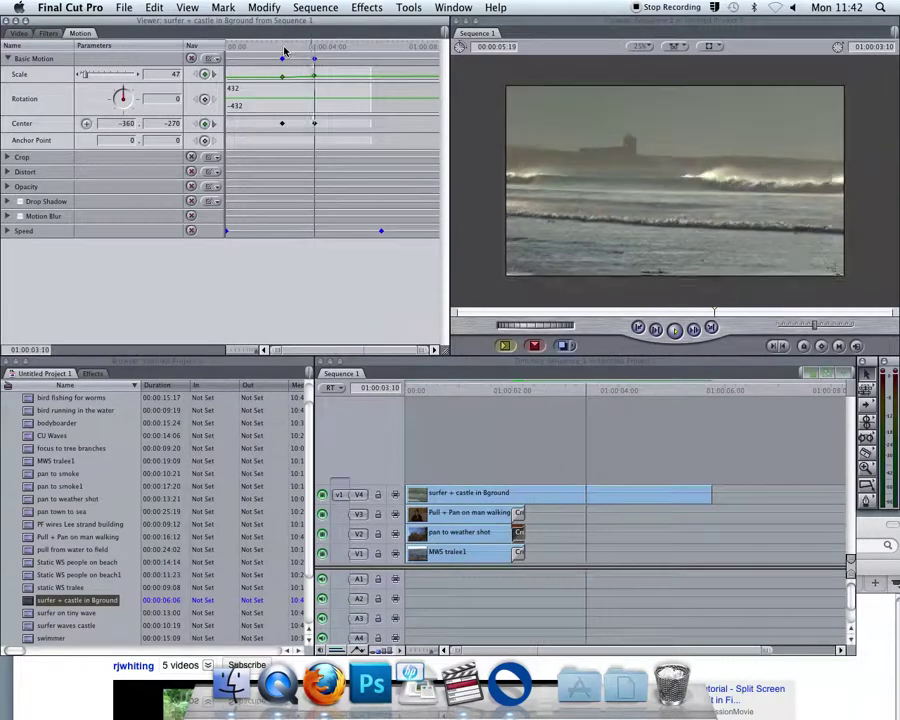
Try a Scale of 110 on the V4 surfer clip away from its keyframes at 01:00:04:02, and undo it
key(space)
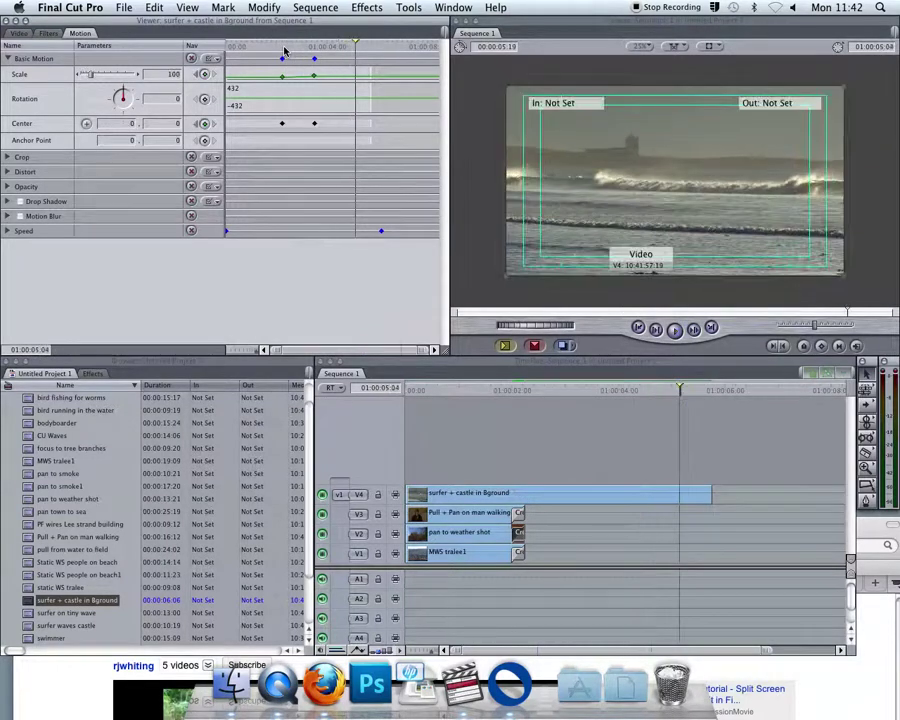
drag(352, 44, 342, 48)
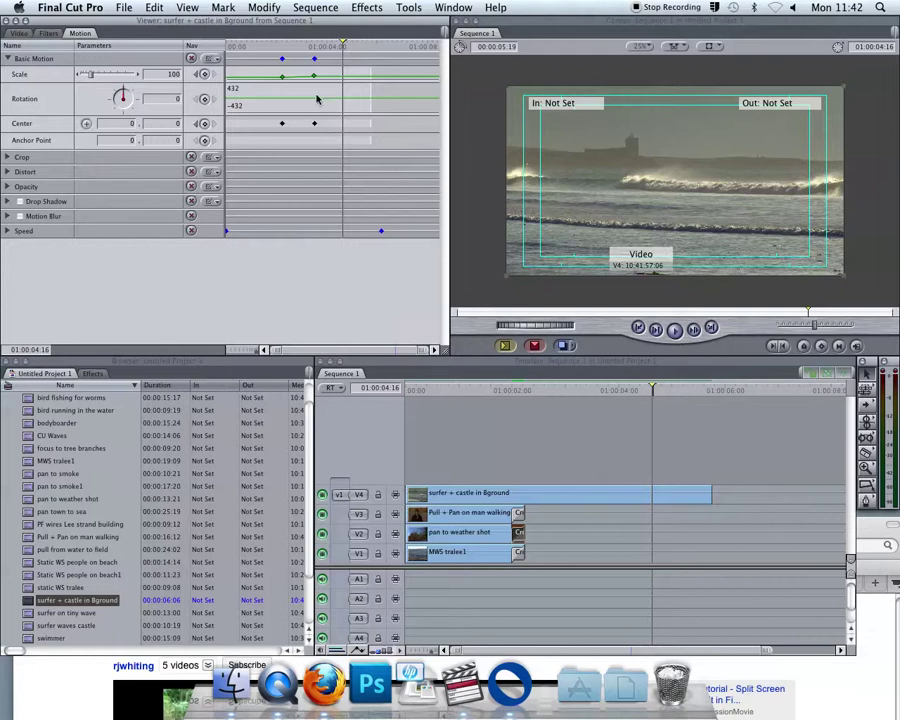
mouse_move(329, 47)
mouse_down()
mouse_move(318, 46)
mouse_move(329, 47)
mouse_up()
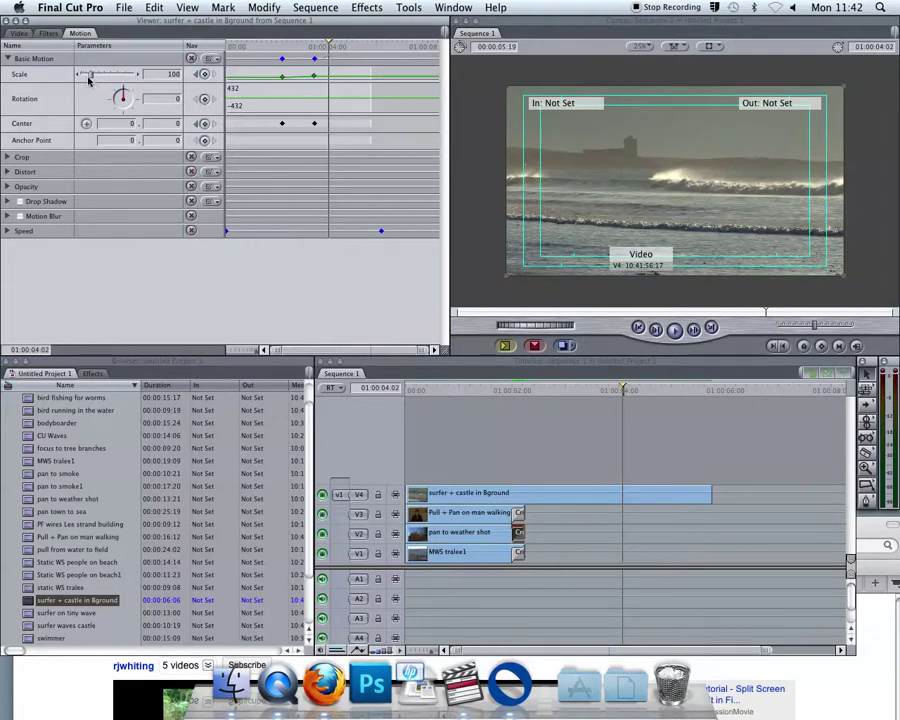
drag(91, 78, 93, 78)
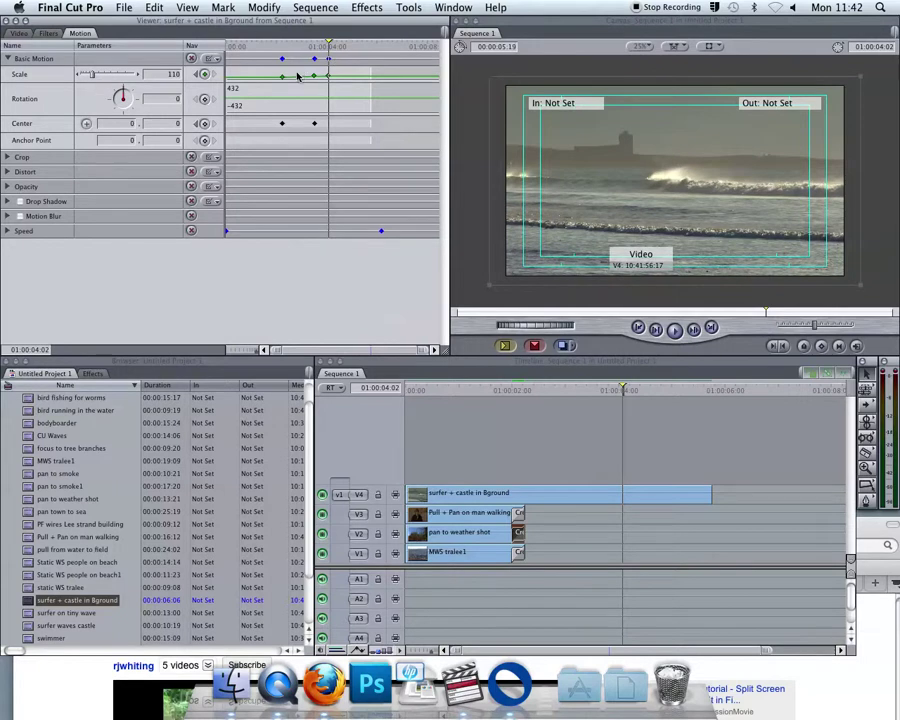
key(super+z)
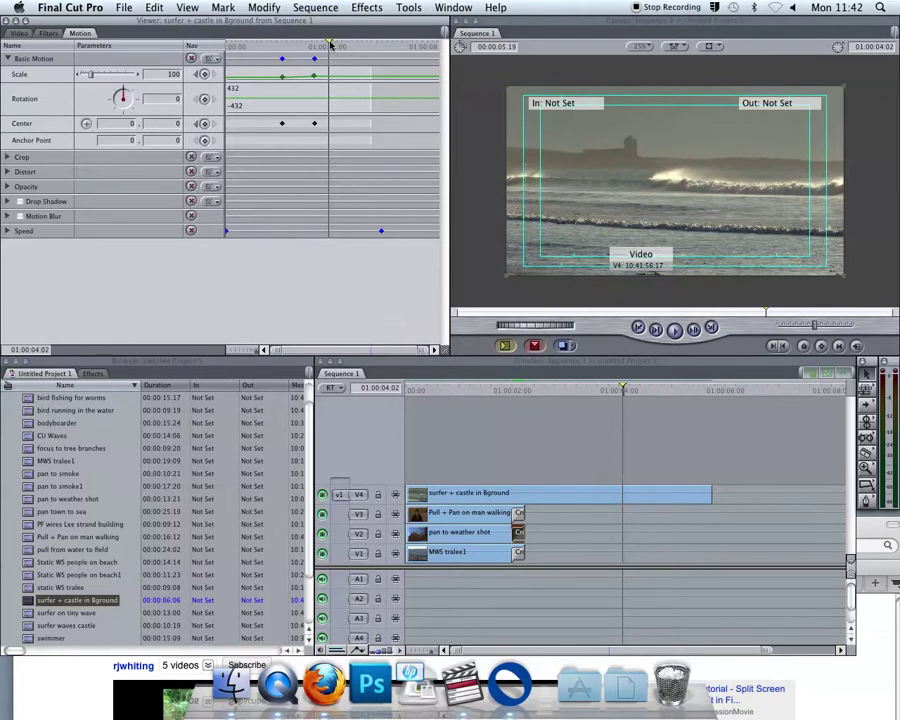
Go back and forth between the V4 surfer clip's Scale keyframes at 01:00:02:06 and 01:00:03:13
click(316, 46)
drag(314, 44, 282, 44)
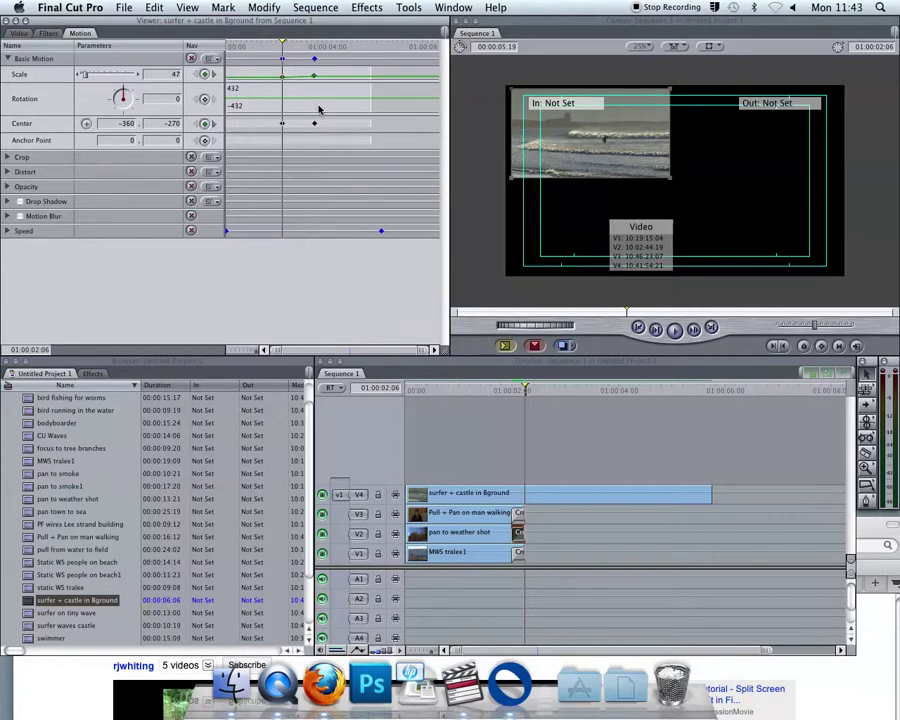
click(212, 74)
click(199, 74)
click(212, 74)
click(200, 74)
click(212, 74)
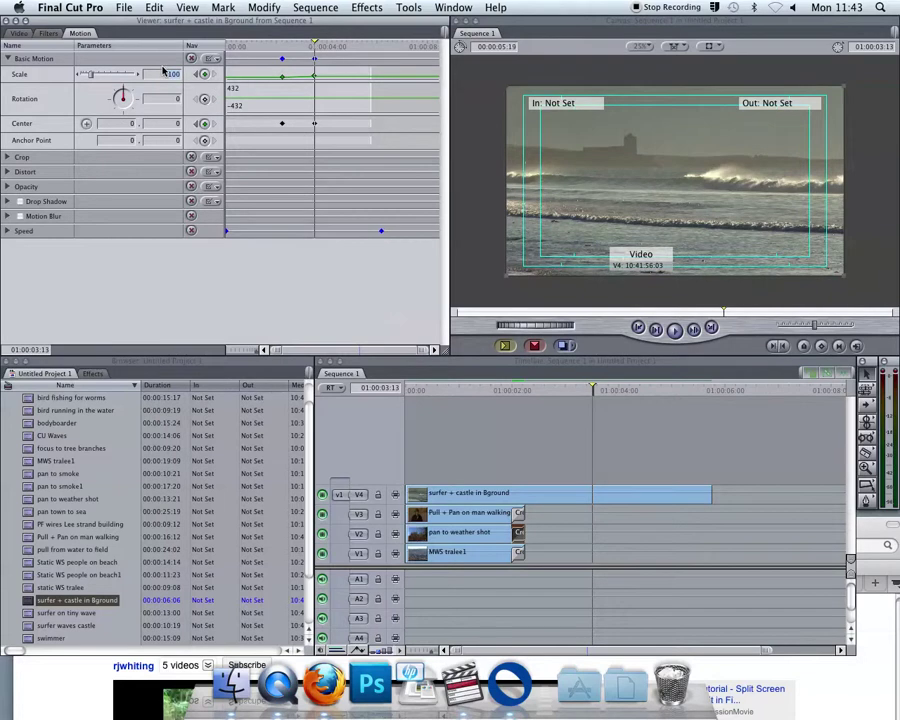
Try a Scale of 90 at 01:00:03:13 and as an extra keyframe at 01:00:03:20, and play back the move
key(Return)
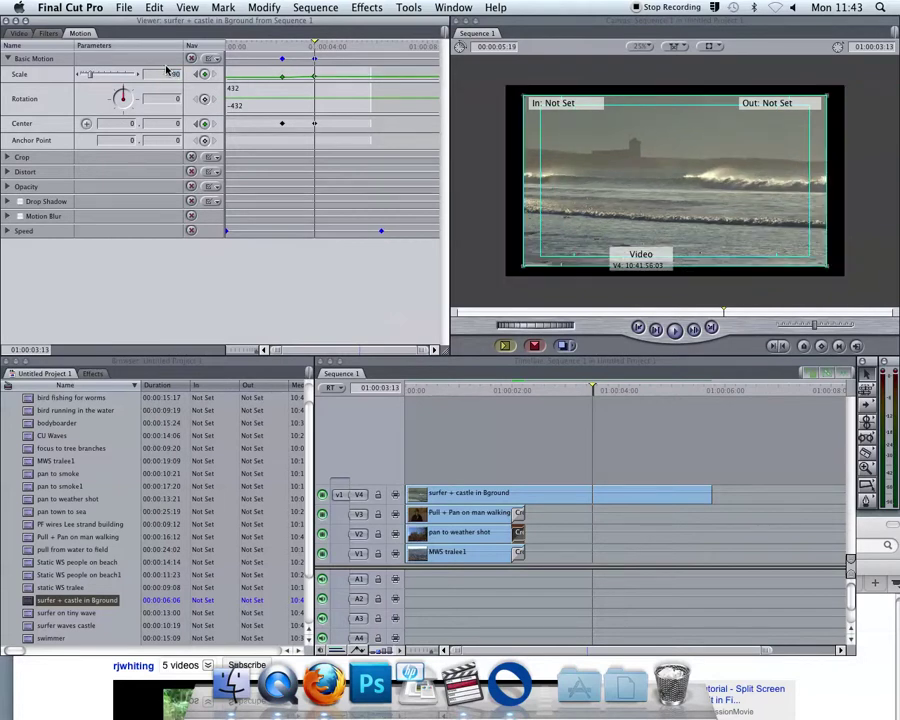
mouse_move(313, 47)
mouse_down()
mouse_move(291, 46)
mouse_move(322, 47)
mouse_up()
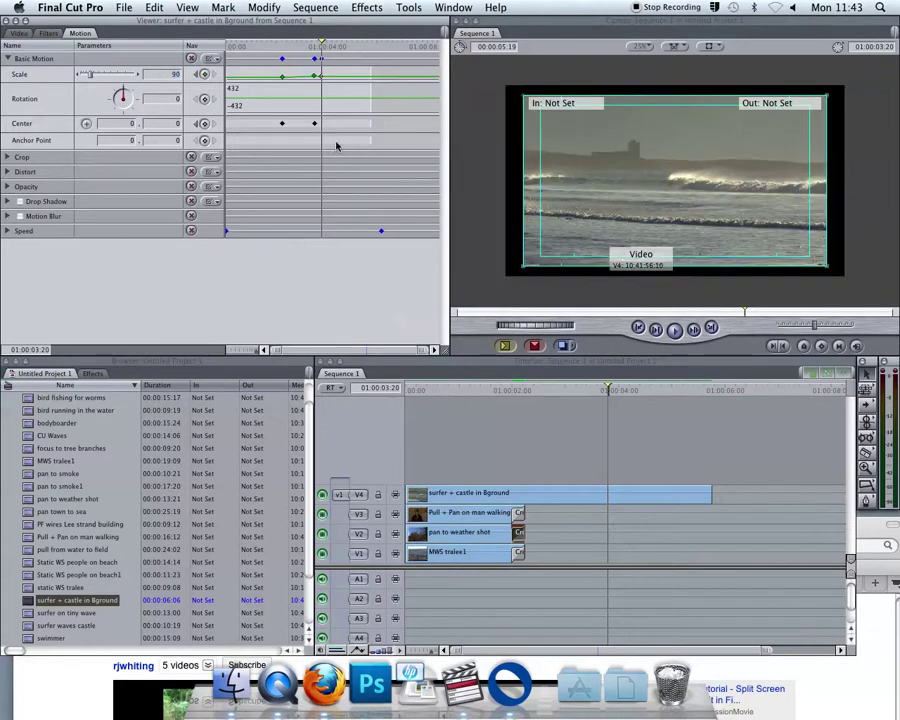
click(277, 47)
key(space)
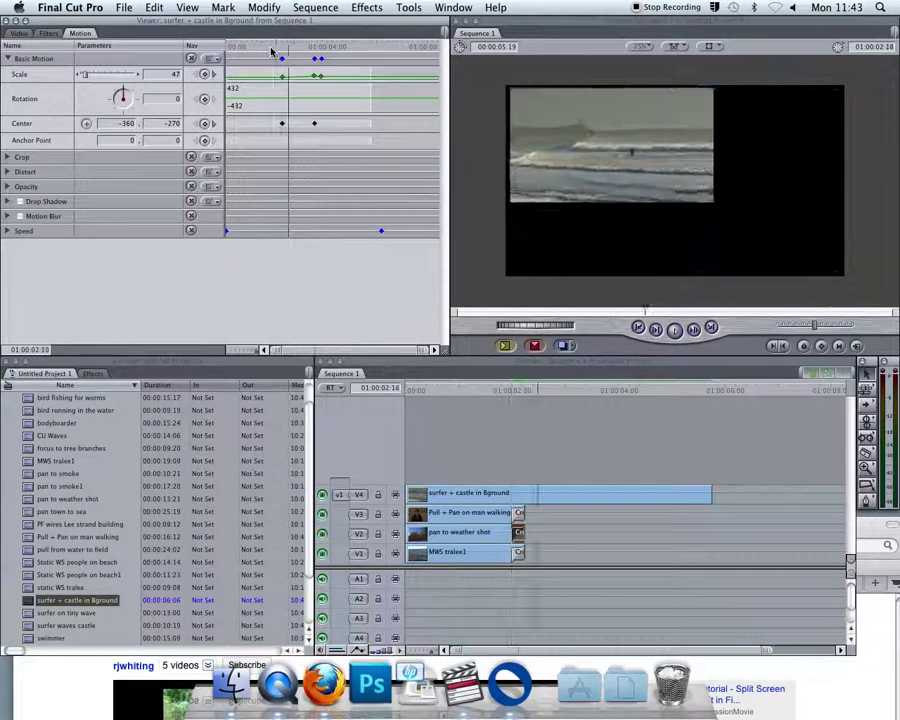
key(space)
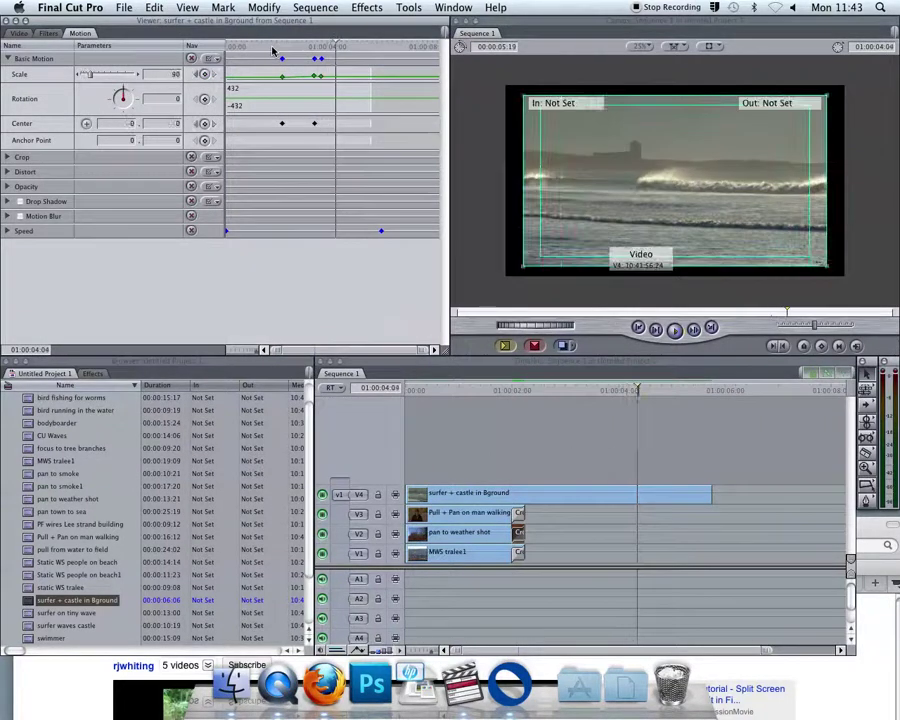
Remove the extra Scale keyframe at 01:00:03:20 and step through the remaining Scale keyframes to 01:00:03:13
click(197, 74)
click(197, 74)
click(212, 74)
click(199, 74)
click(214, 75)
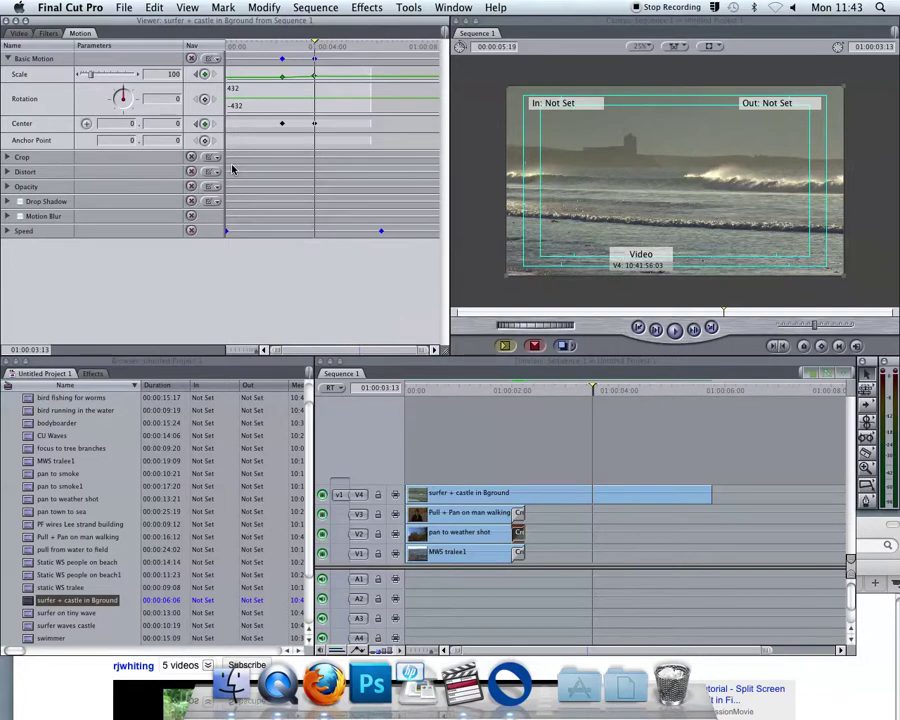
Play back the sequence from the four-way split screen through the surfer clip's move to full frame
drag(512, 393, 443, 392)
key(space)
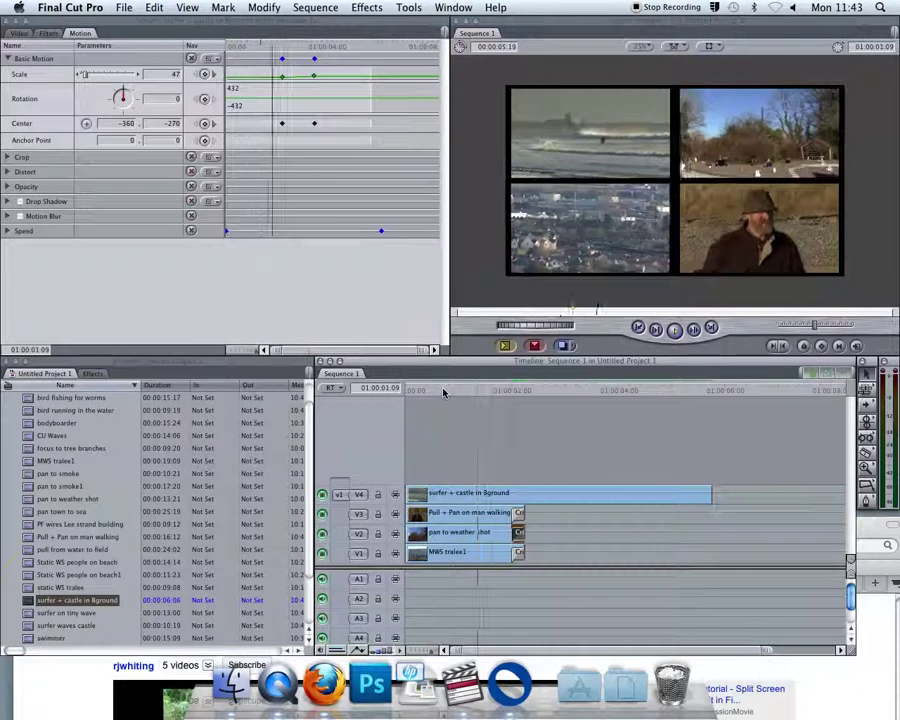
key(space)
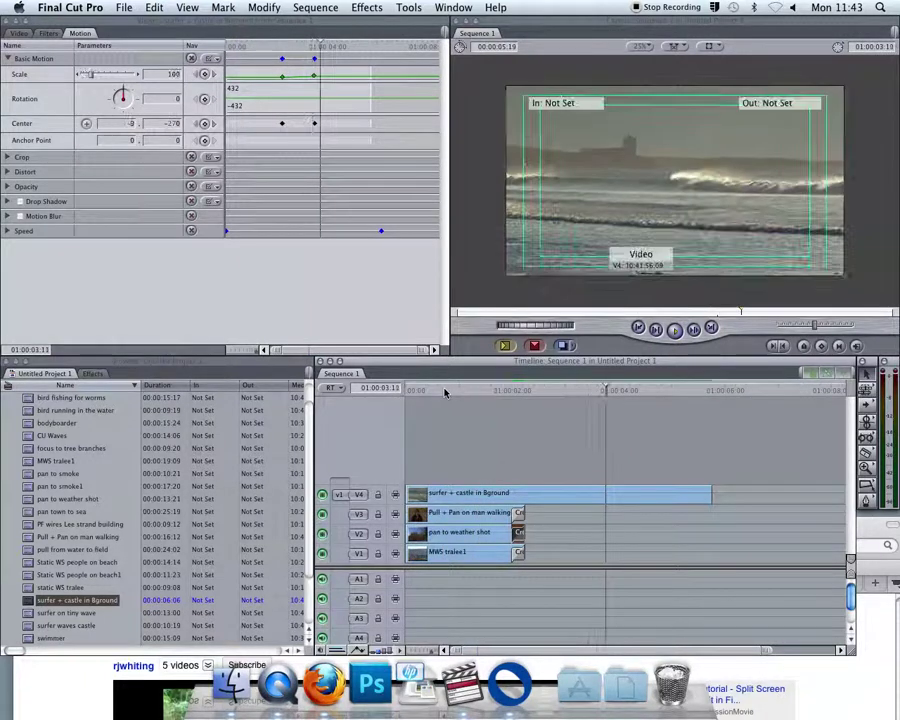